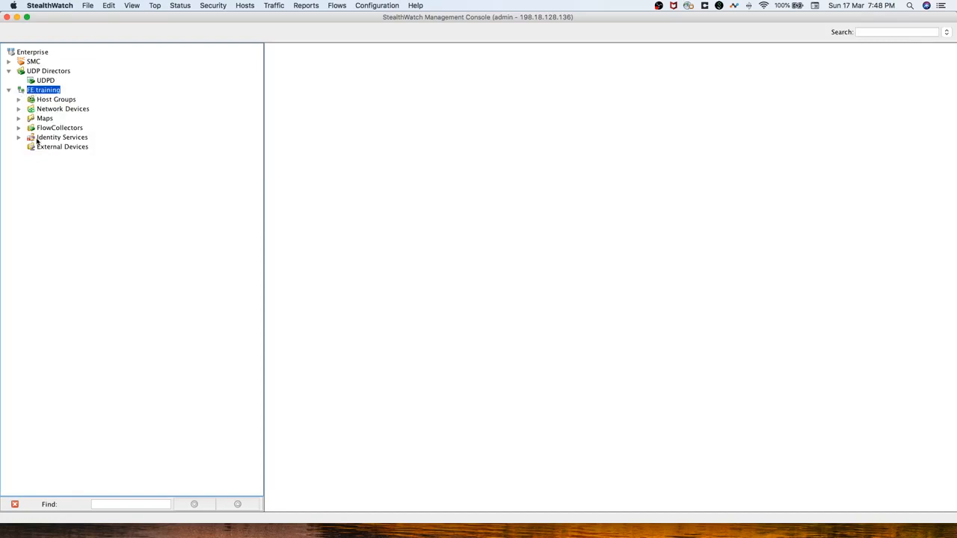
Expand FE training's Host Groups and Inside Hosts, then select the Catch All group.
left_click(18, 100)
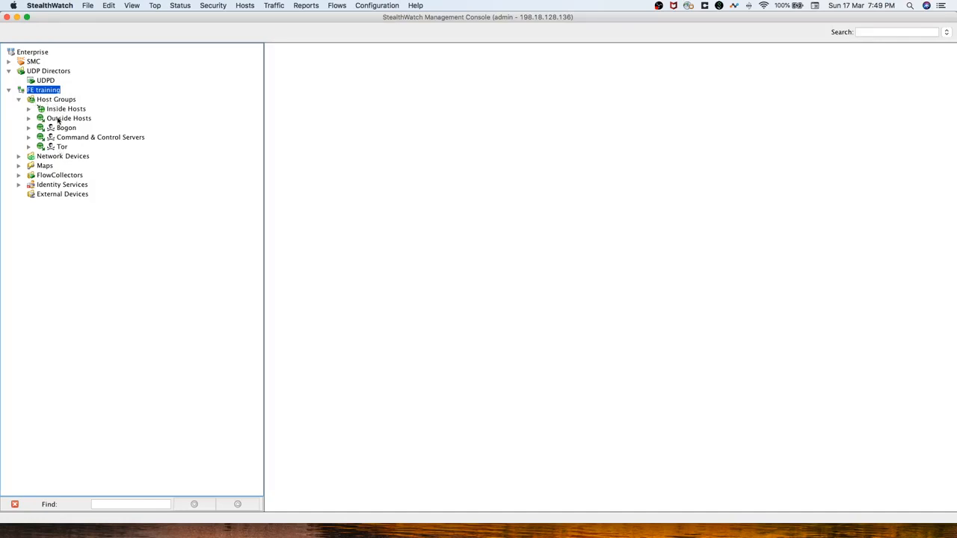
left_click(28, 109)
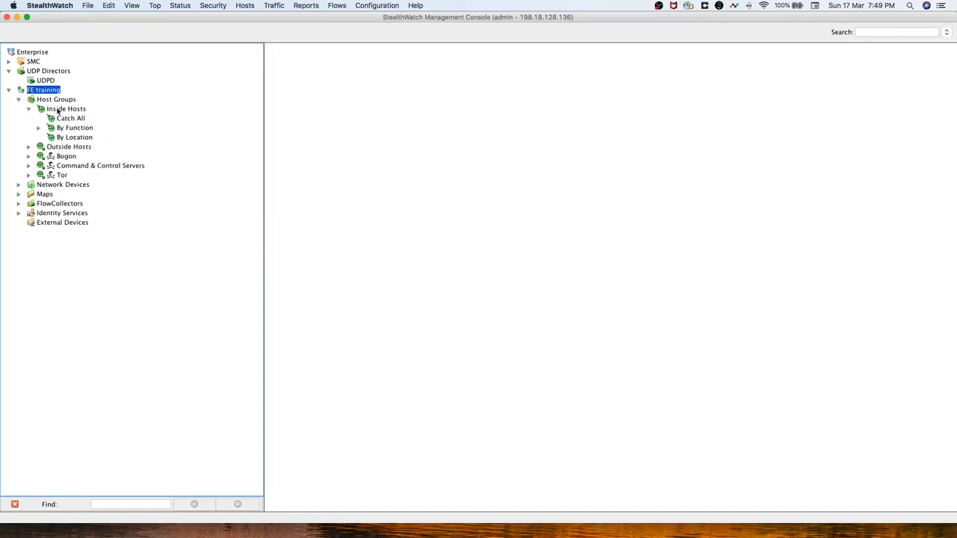
left_click(58, 111)
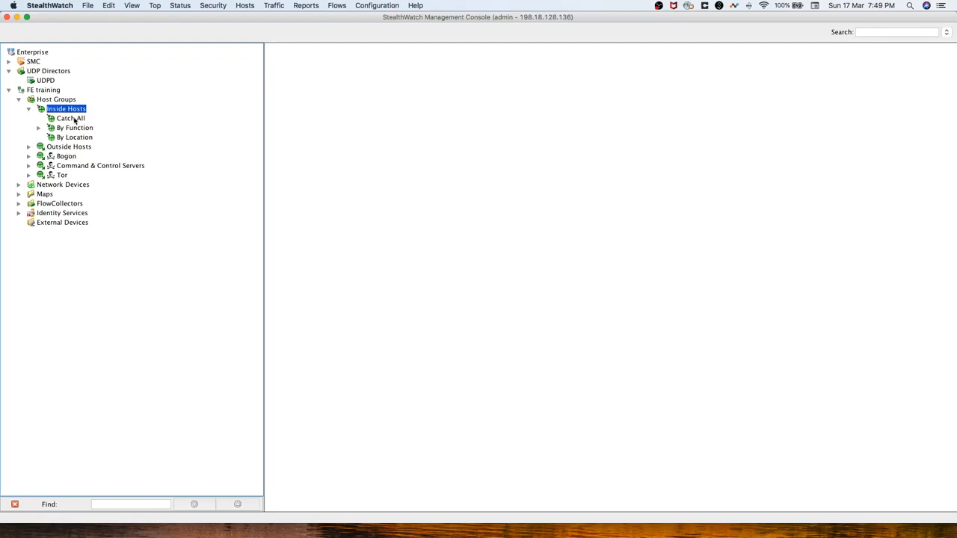
left_click(74, 121)
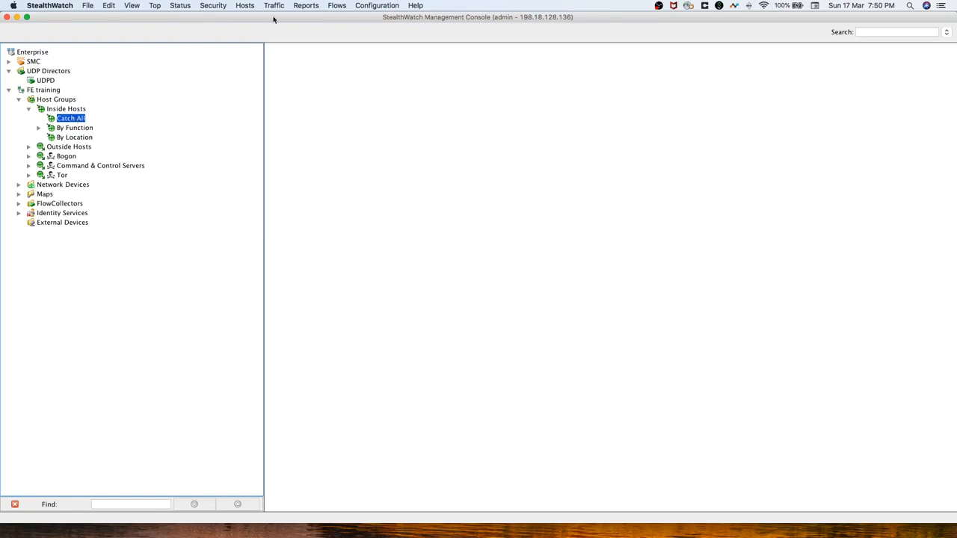
Open User & Role Management from the Configuration menu, then close it again.
left_click(382, 8)
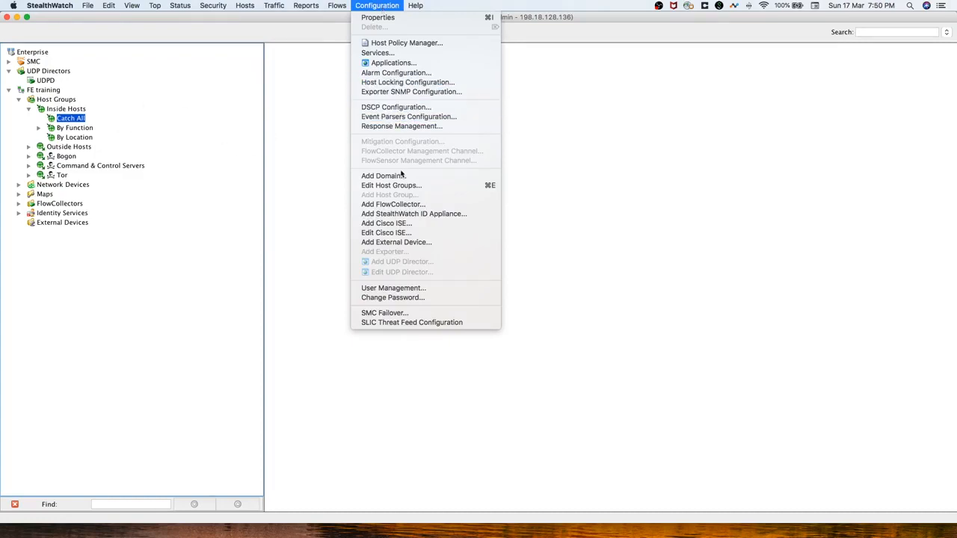
left_click(420, 289)
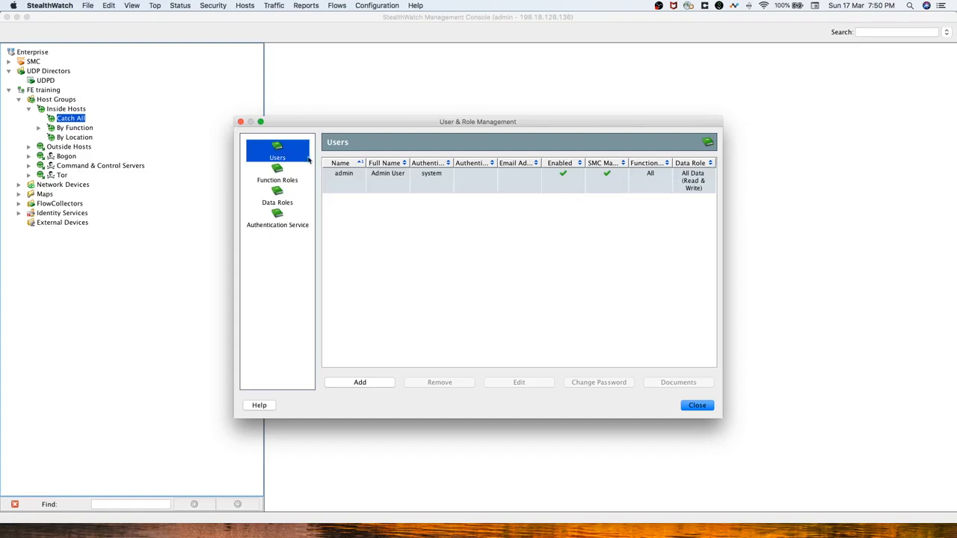
left_click(240, 122)
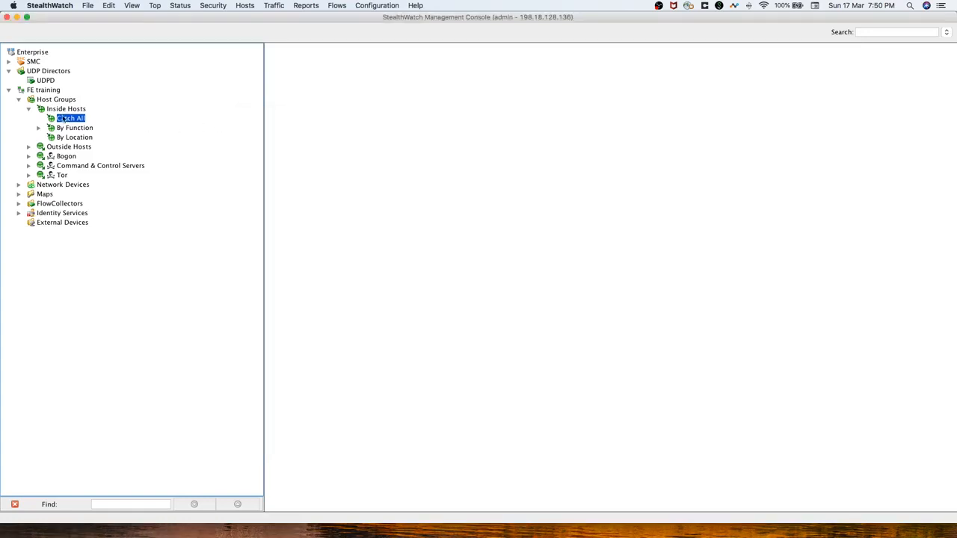
Bring up the Catch All group's Configuration actions.
right_click(67, 120)
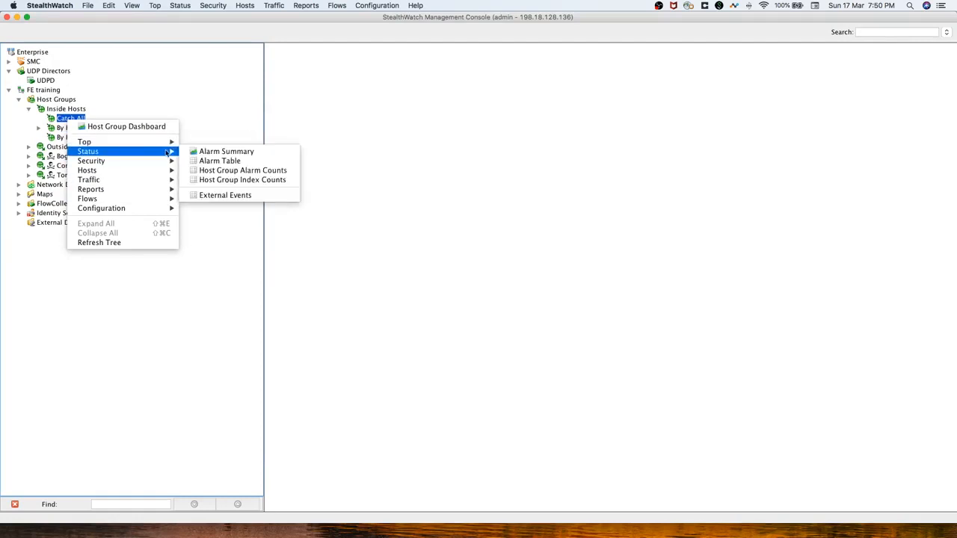
mouse_move(154, 210)
left_click(227, 211)
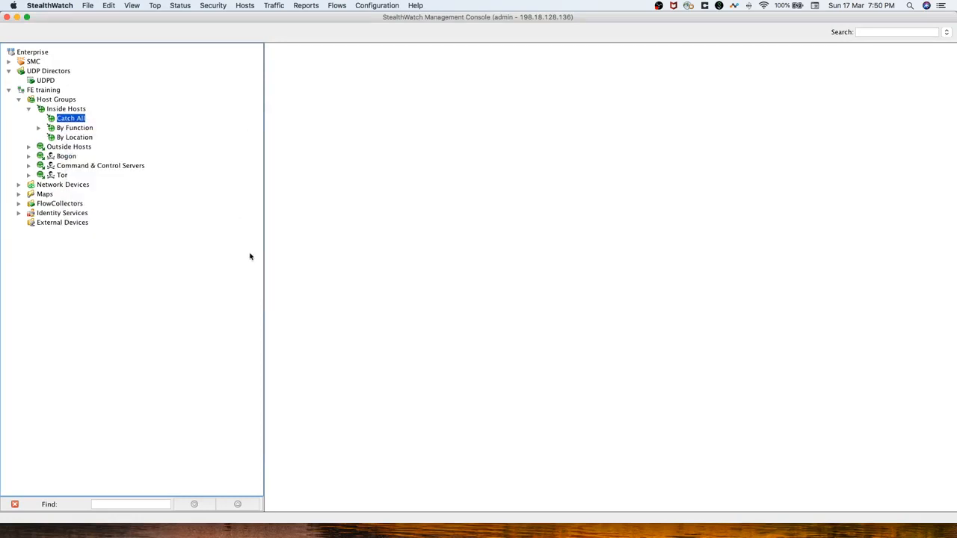
right_click(71, 119)
mouse_move(127, 208)
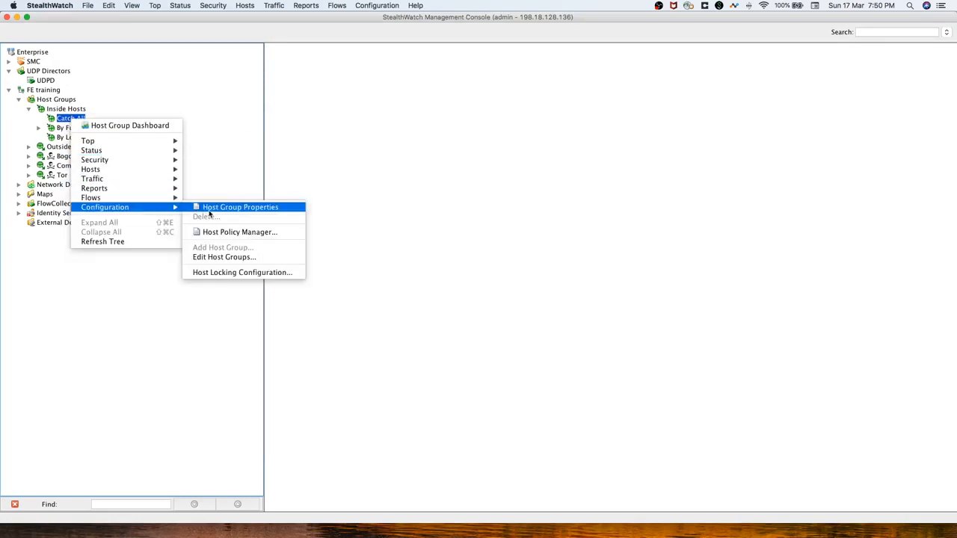
Append 209.182.184.0/24 as a new Catch All range, then save and apply the changes.
left_click(234, 258)
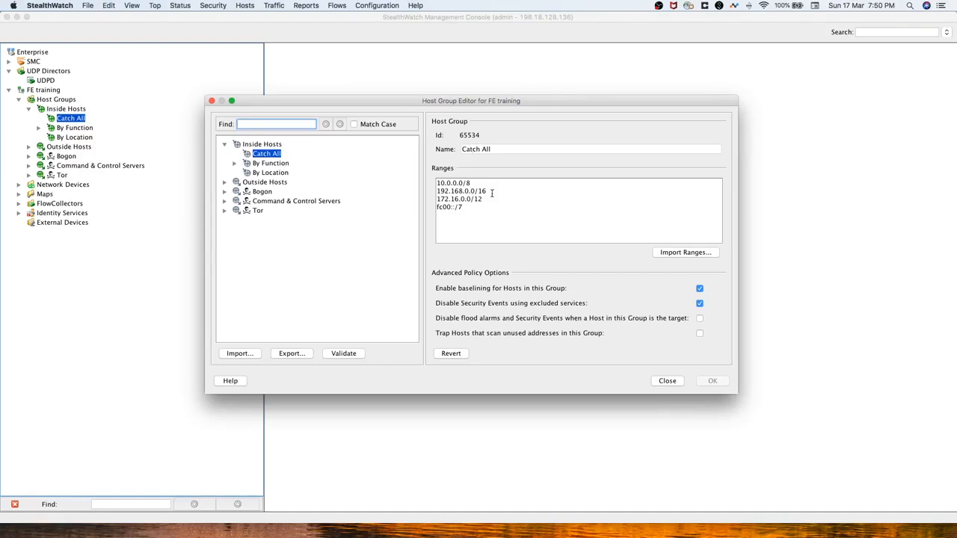
left_click_drag(479, 210, 437, 183)
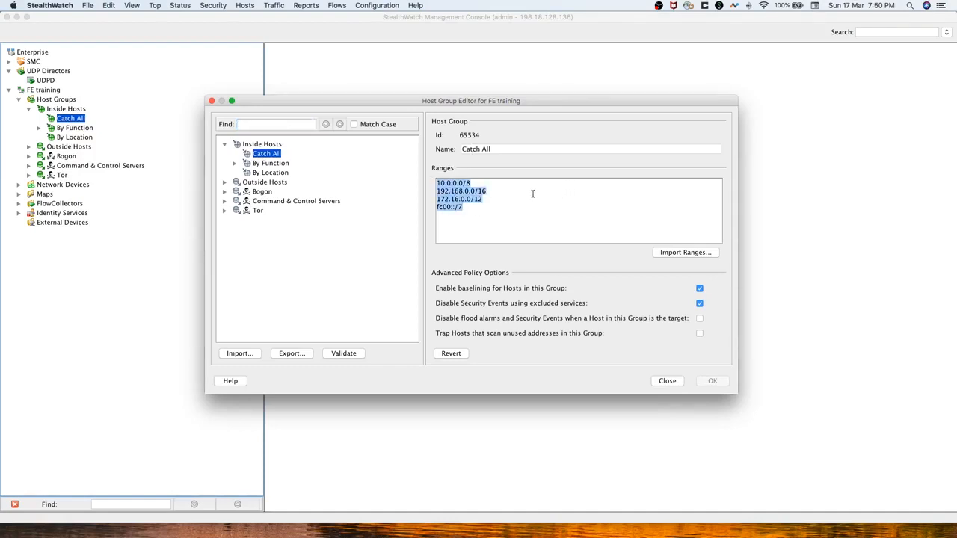
left_click(490, 225)
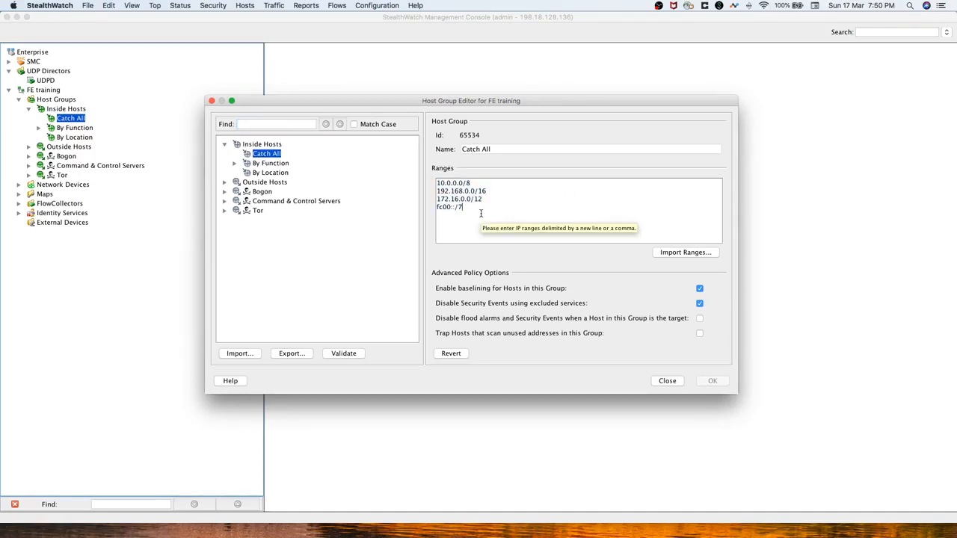
key("Return")
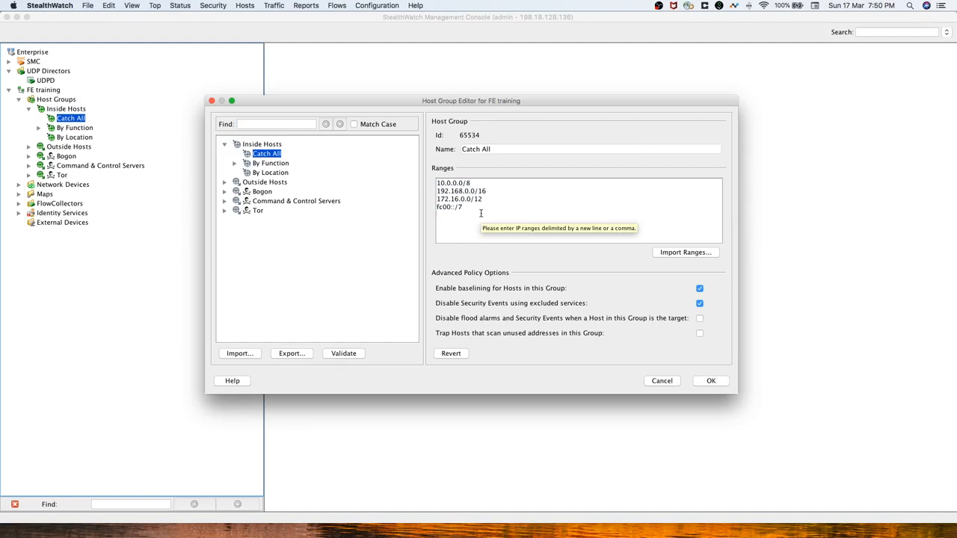
type("209.182.184")
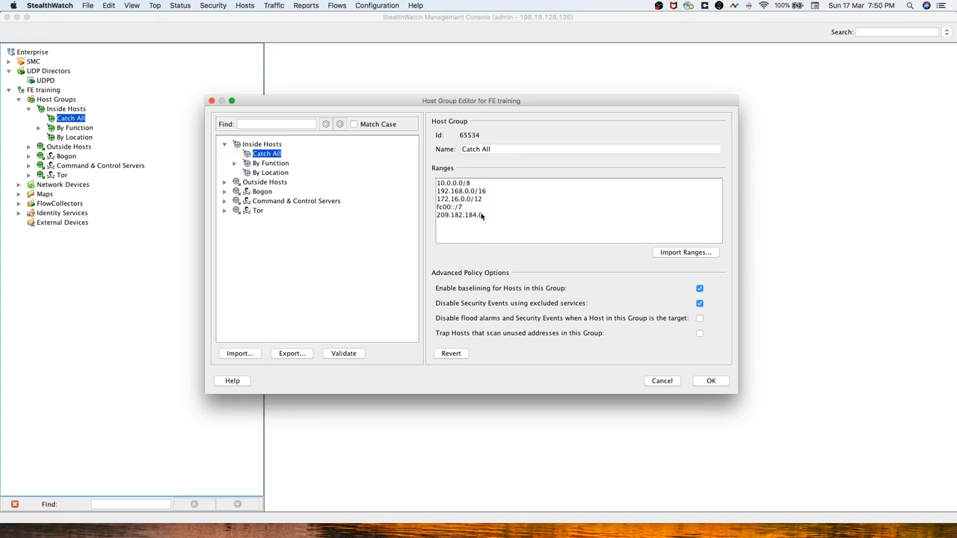
type(".0/24")
left_click(713, 382)
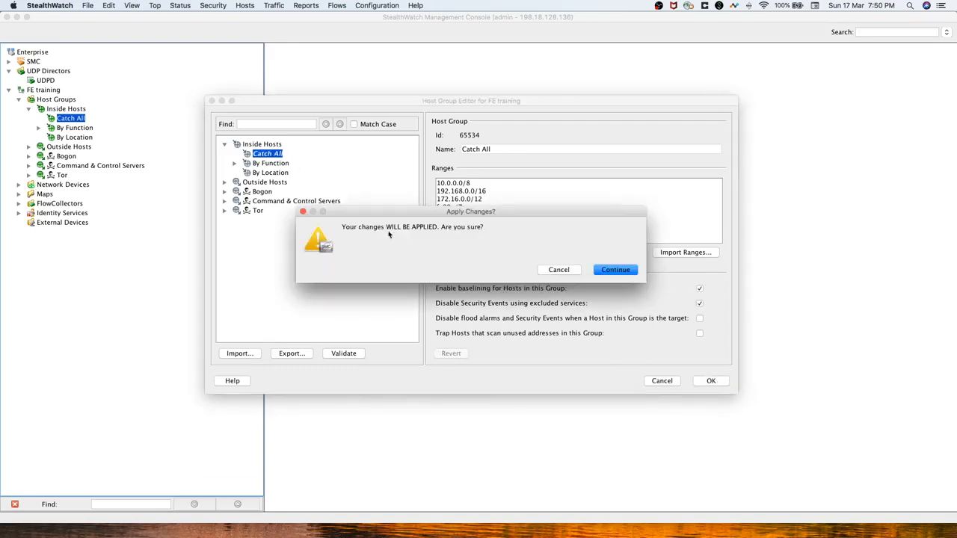
left_click(621, 274)
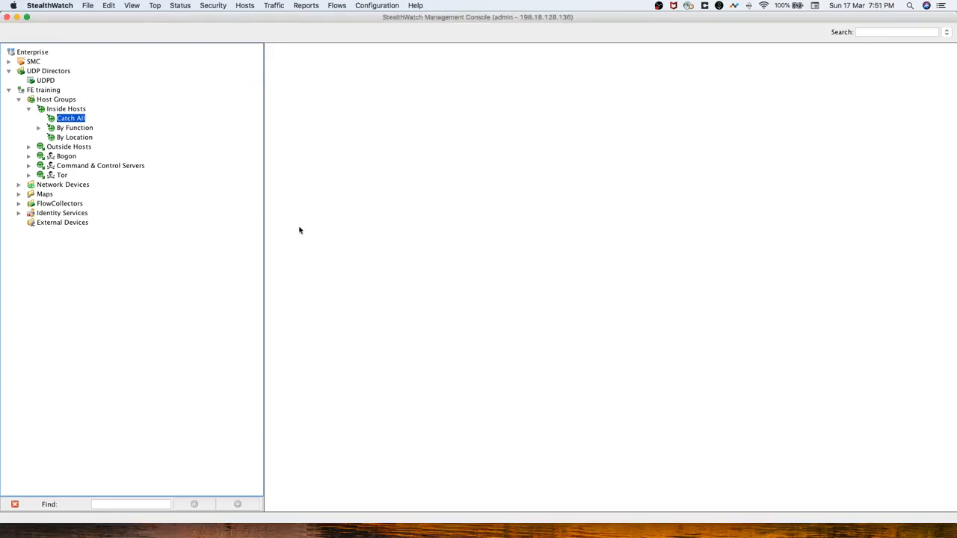
Open the Catch All dashboard and inspect the Inside Hosts actions menu.
right_click(74, 124)
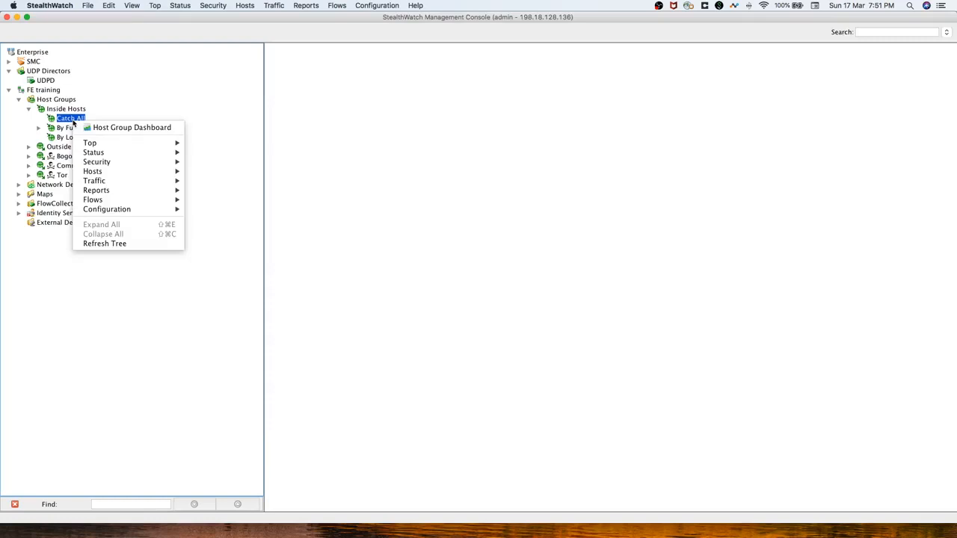
left_click(68, 120)
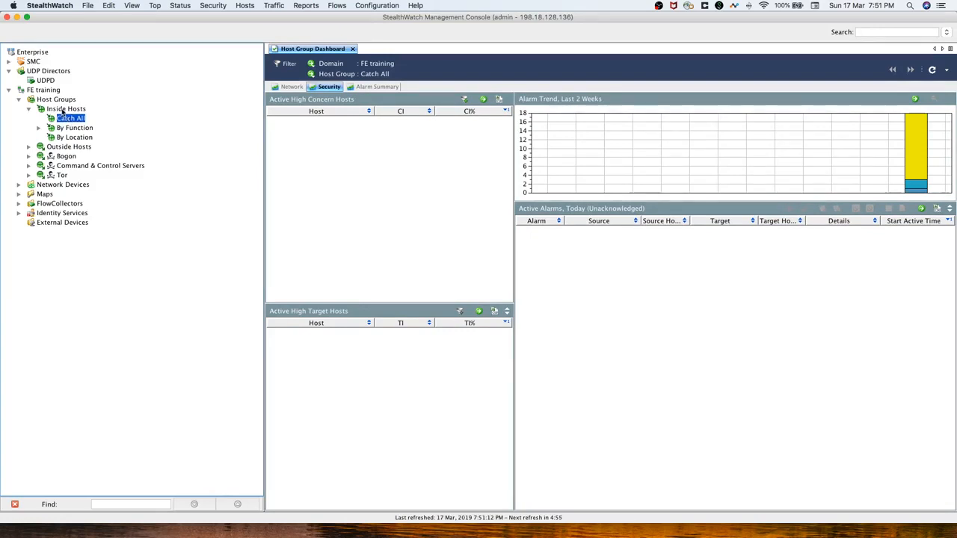
left_click(63, 111)
right_click(63, 111)
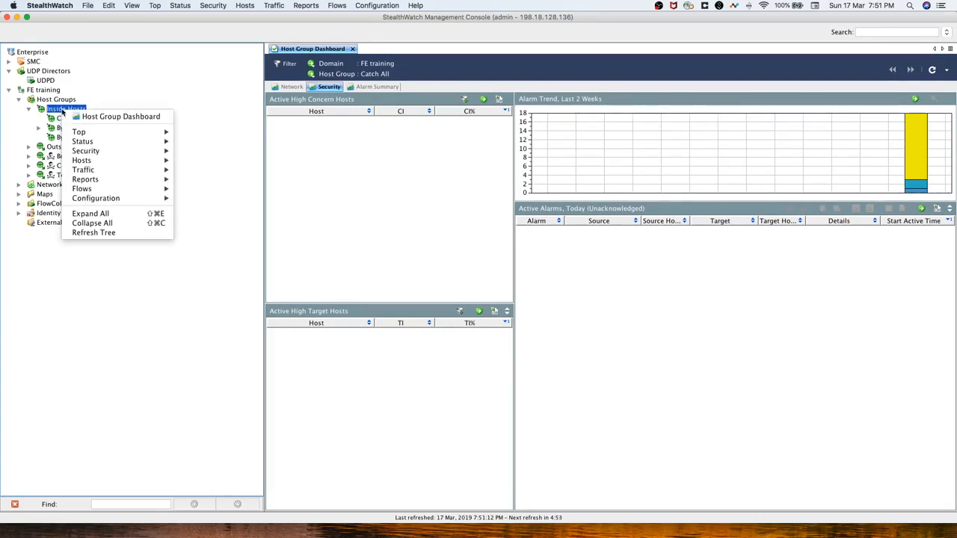
mouse_move(127, 199)
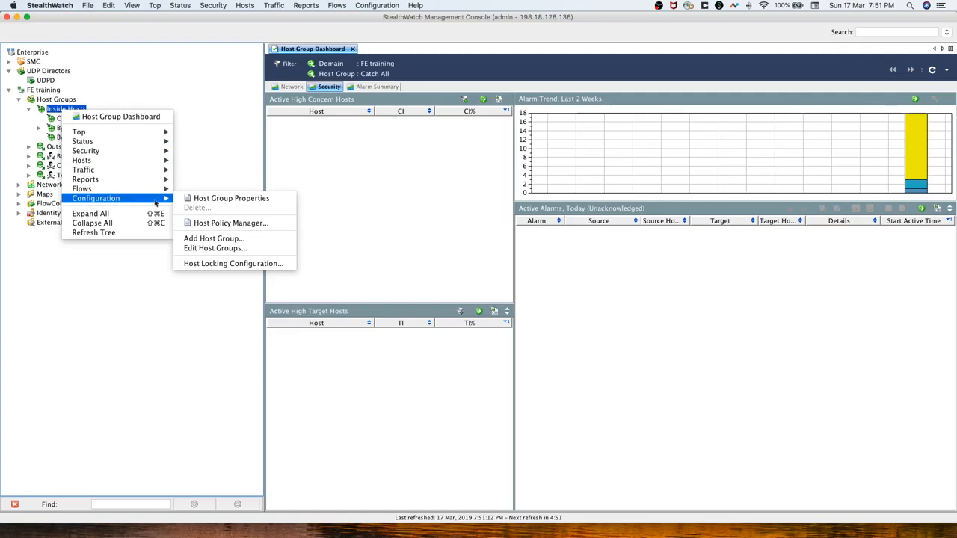
left_click(236, 240)
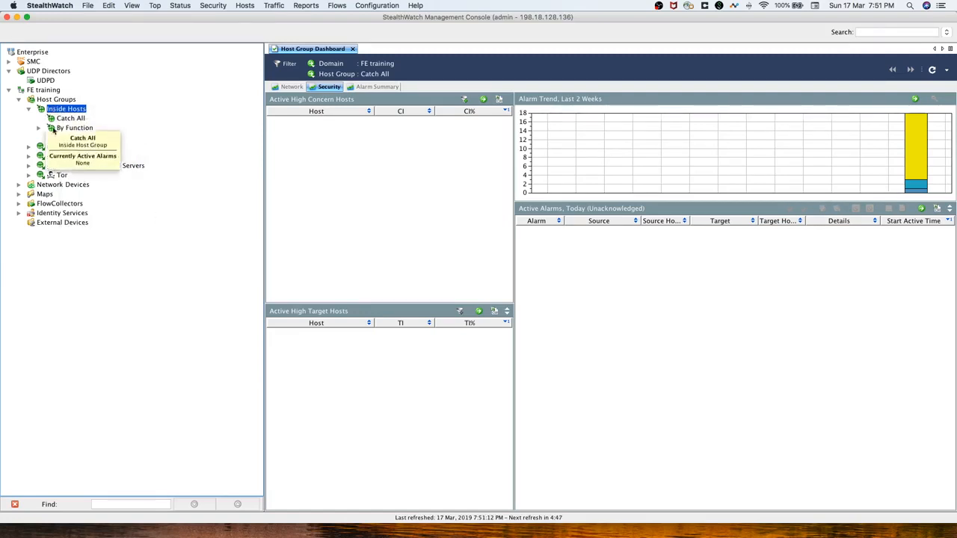
Expand the Tor group and browse the Tor and Outside Hosts actions menus.
left_click(30, 175)
left_click(61, 176)
right_click(62, 176)
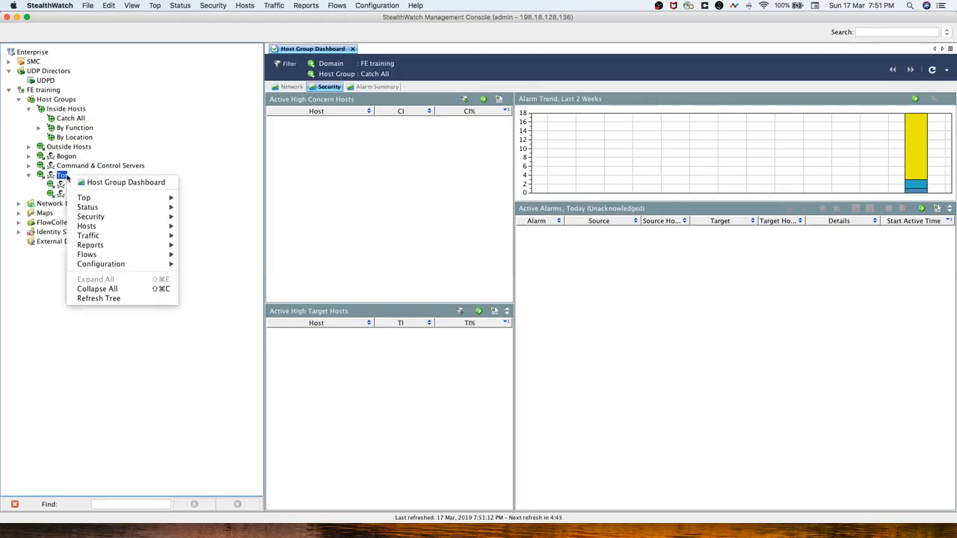
left_click(149, 265)
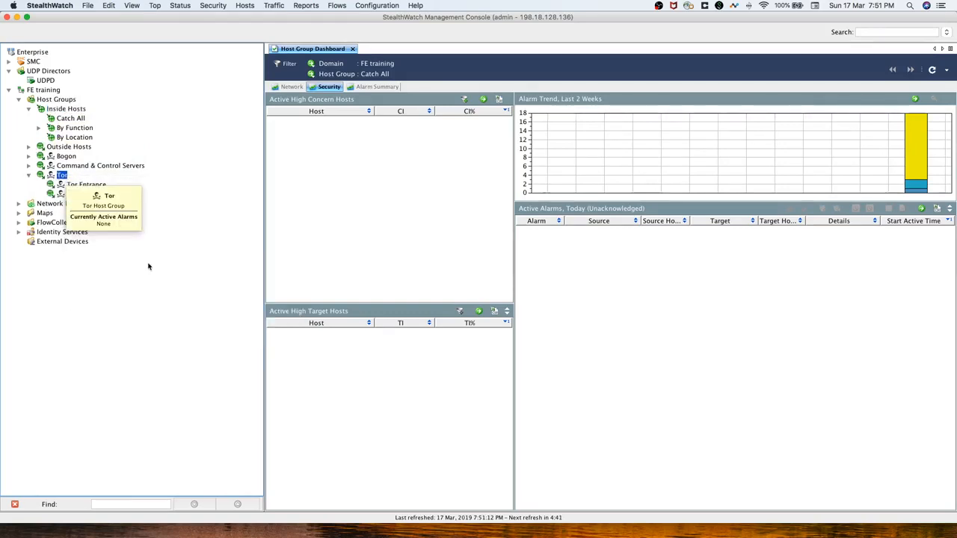
right_click(58, 176)
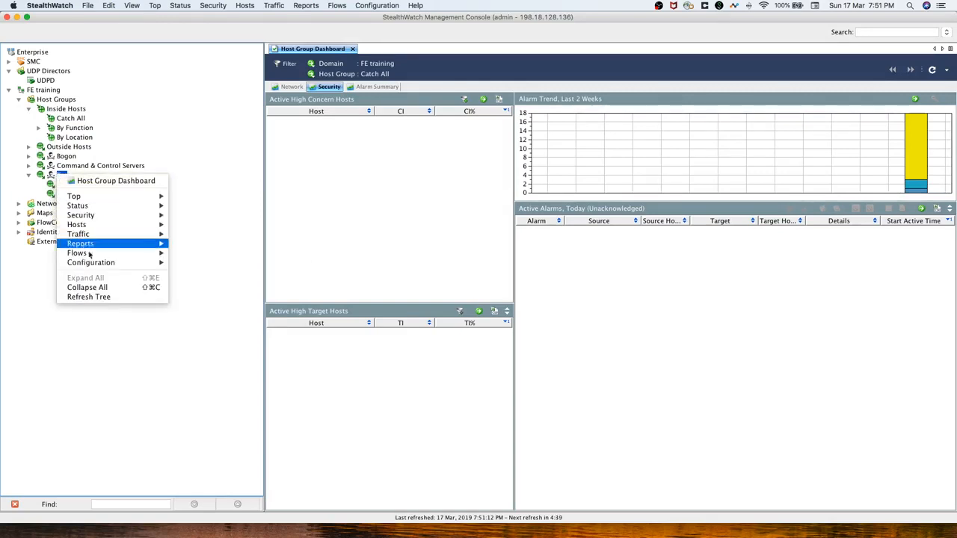
mouse_move(104, 266)
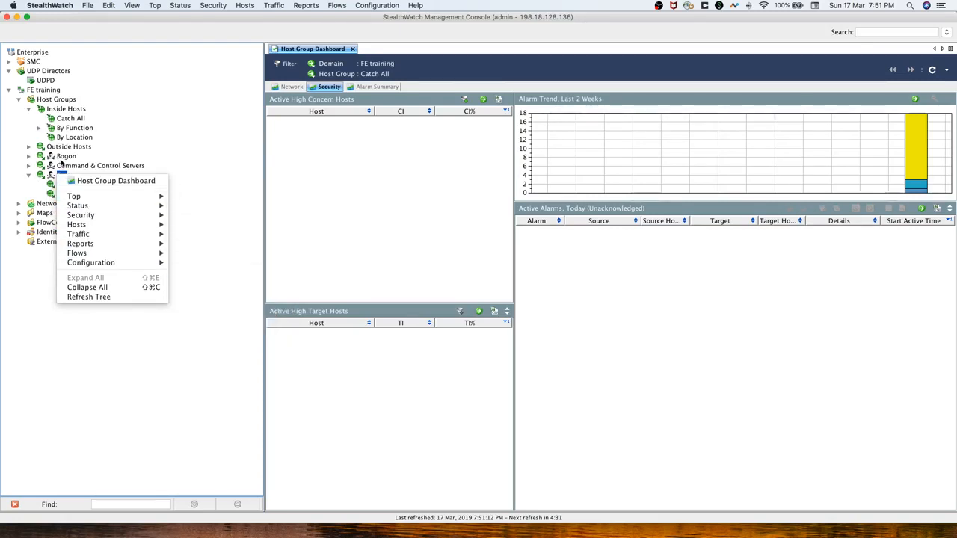
left_click(64, 147)
right_click(64, 148)
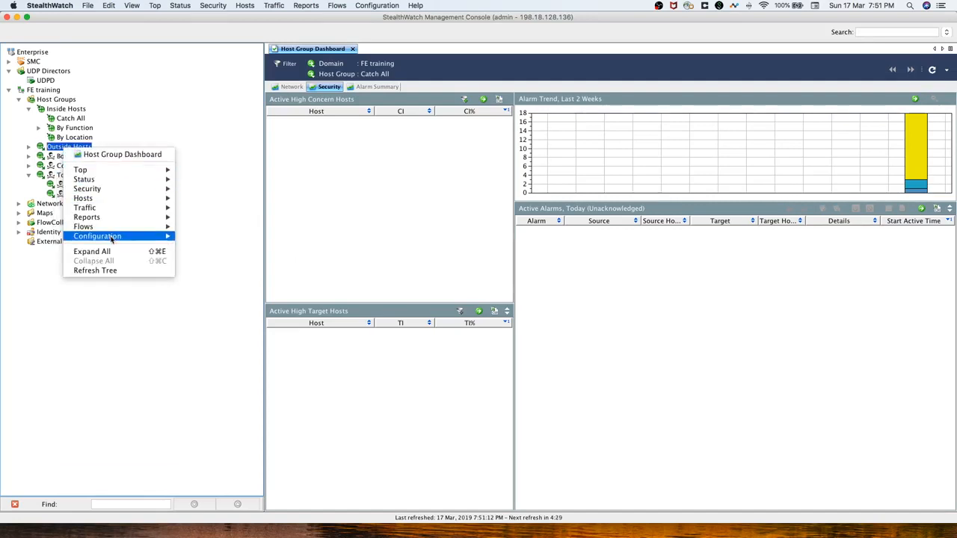
mouse_move(114, 238)
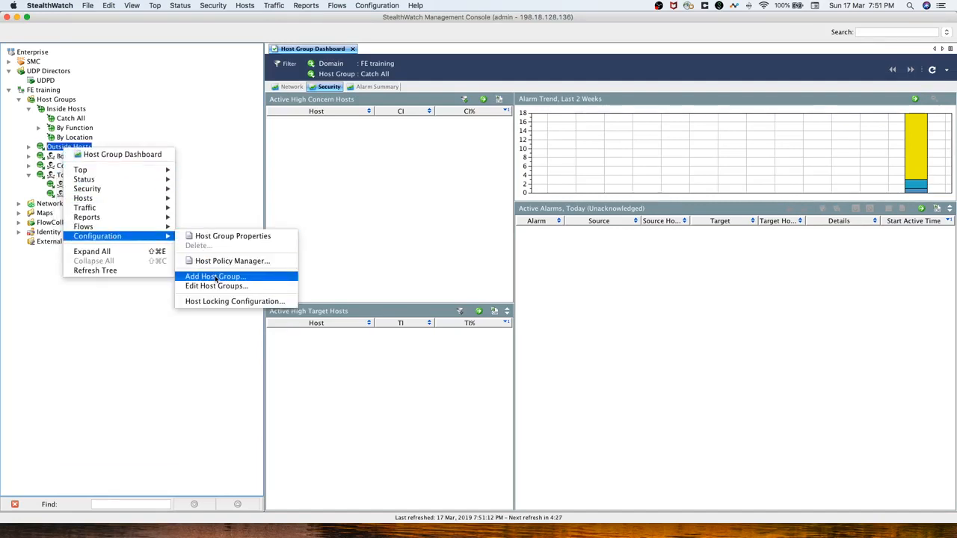
Open the Host Group Editor via Inside Hosts > Configuration > Edit Host Groups.
left_click(70, 111)
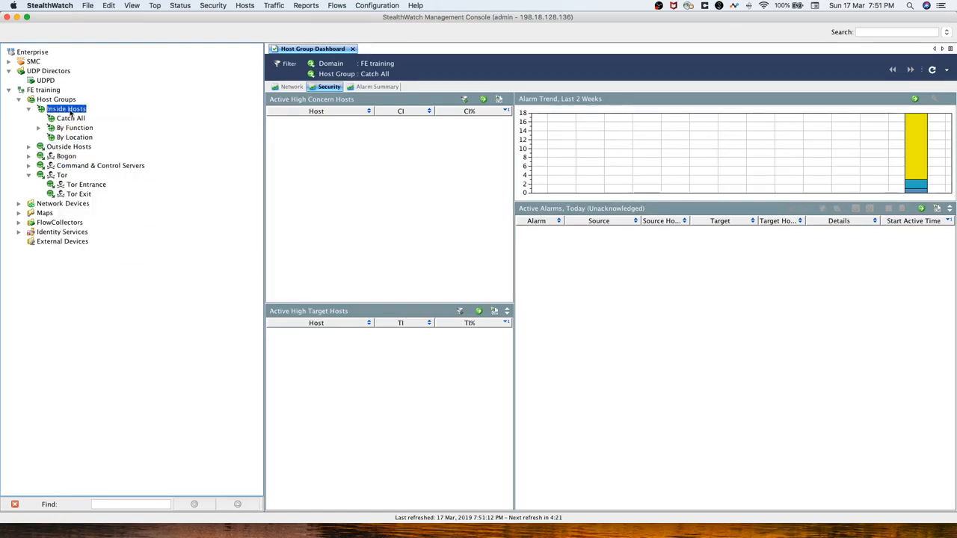
right_click(70, 113)
left_click(126, 204)
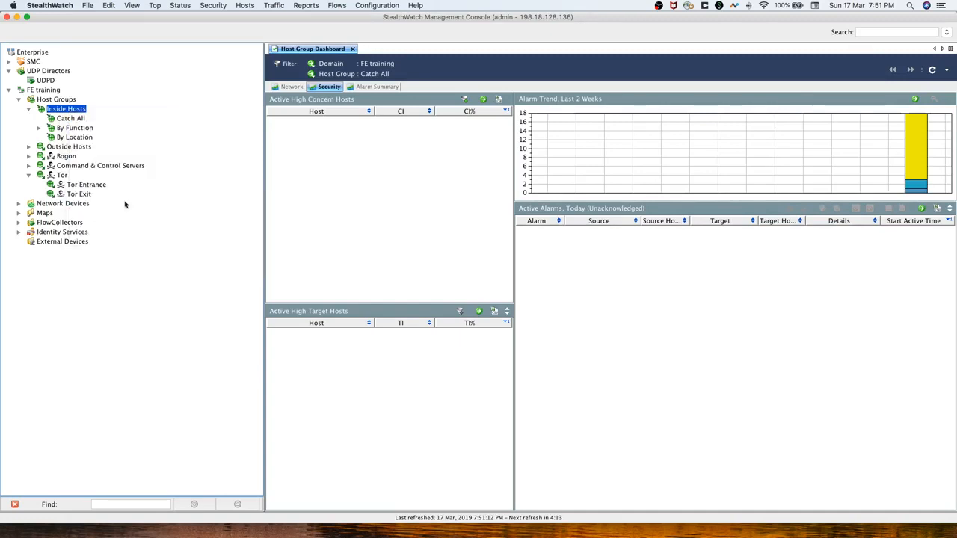
right_click(66, 110)
mouse_move(116, 199)
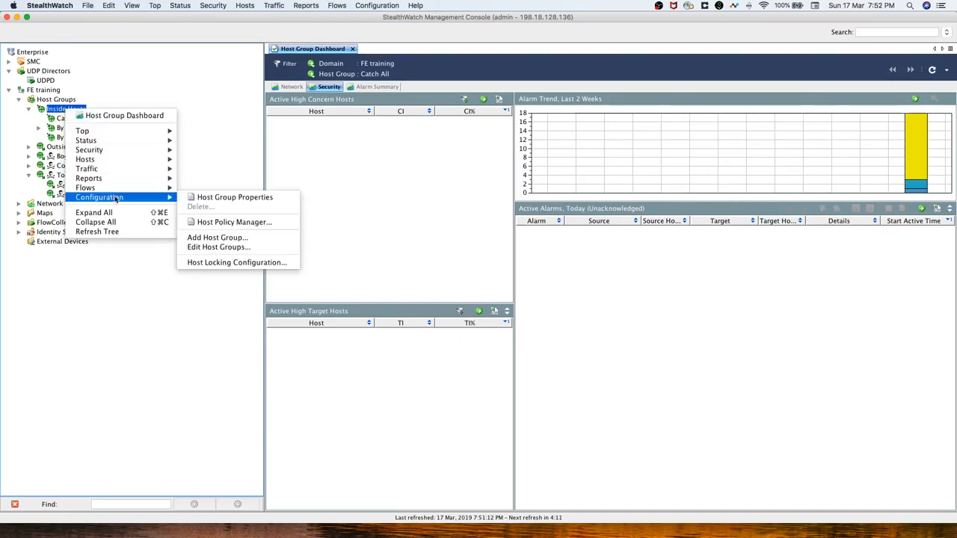
left_click(232, 247)
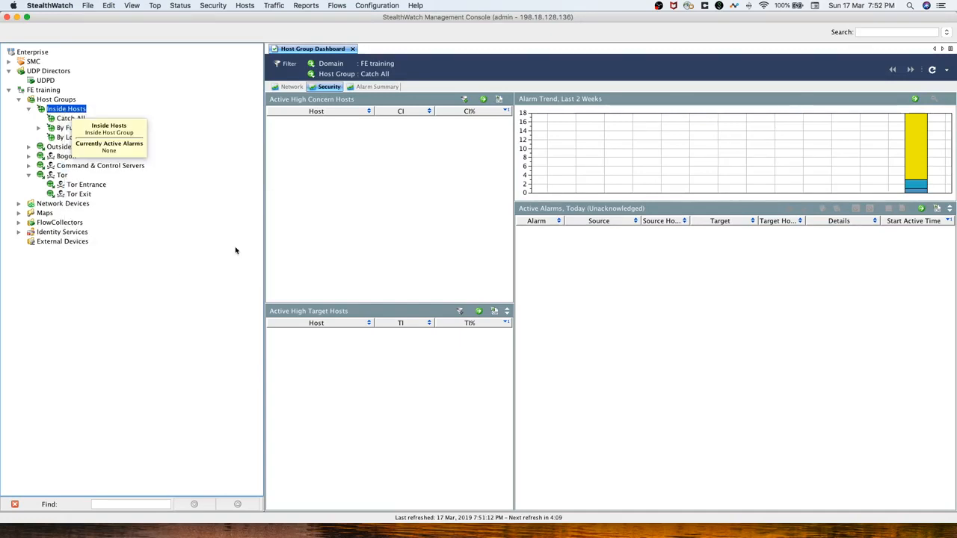
right_click(72, 111)
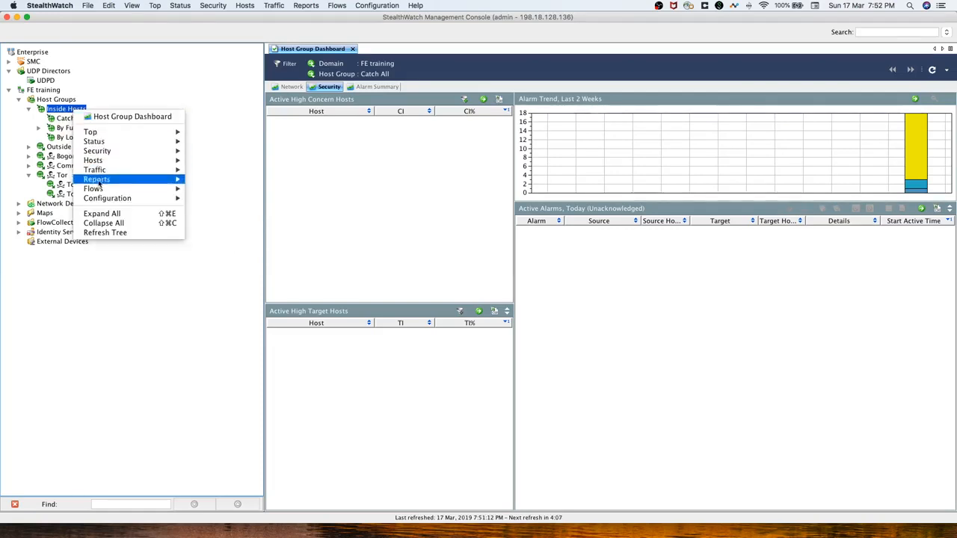
mouse_move(112, 198)
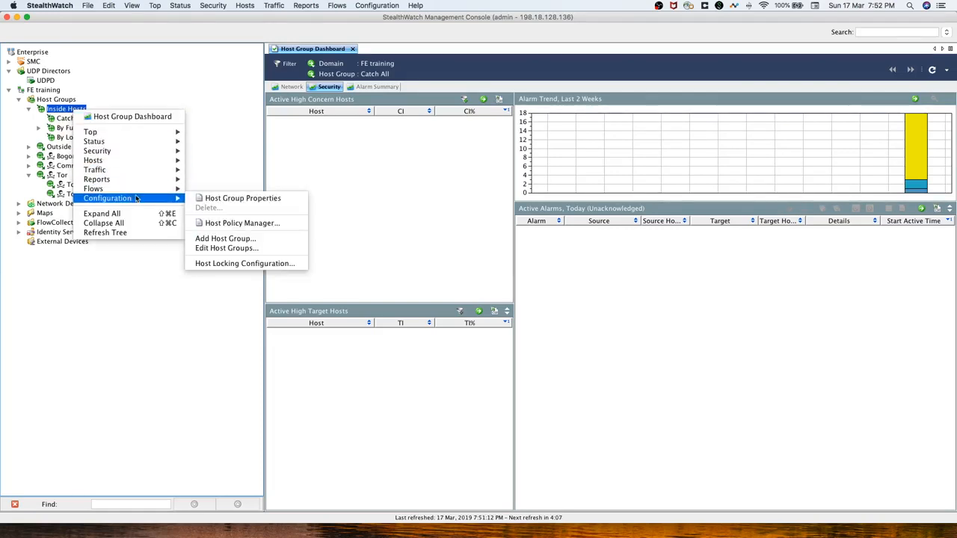
left_click(222, 250)
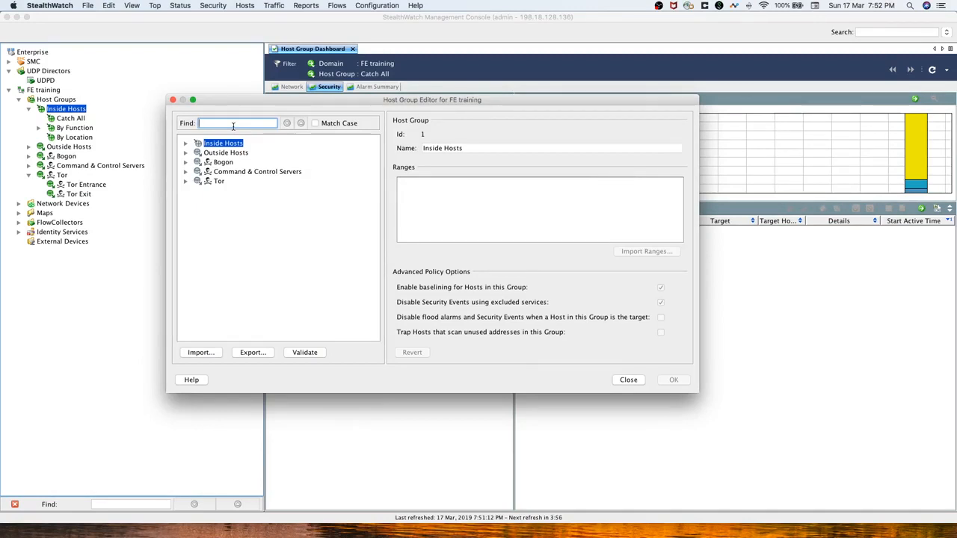
Find DNS Servers, enter ranges 10.10.30.15 and 10.10.30.16, then save and apply.
type("DNS")
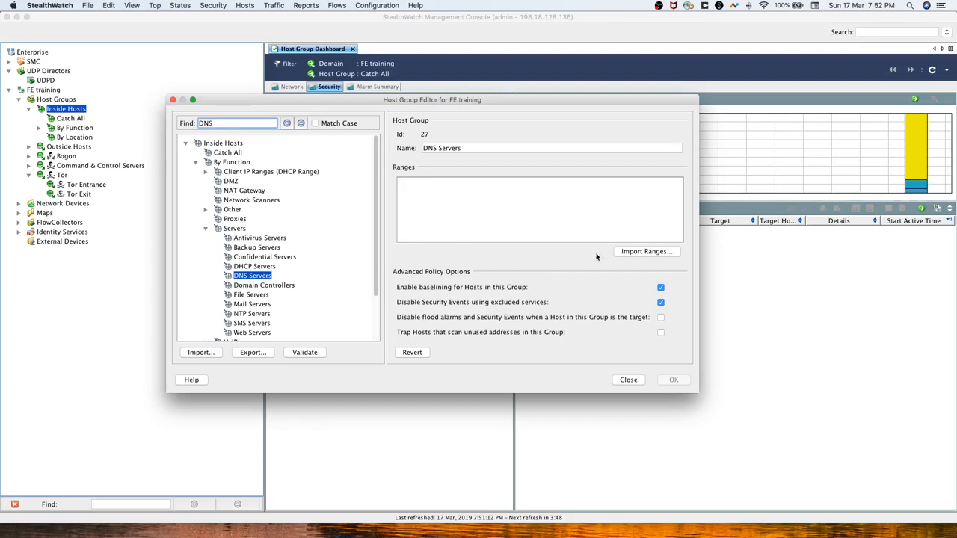
left_click(557, 211)
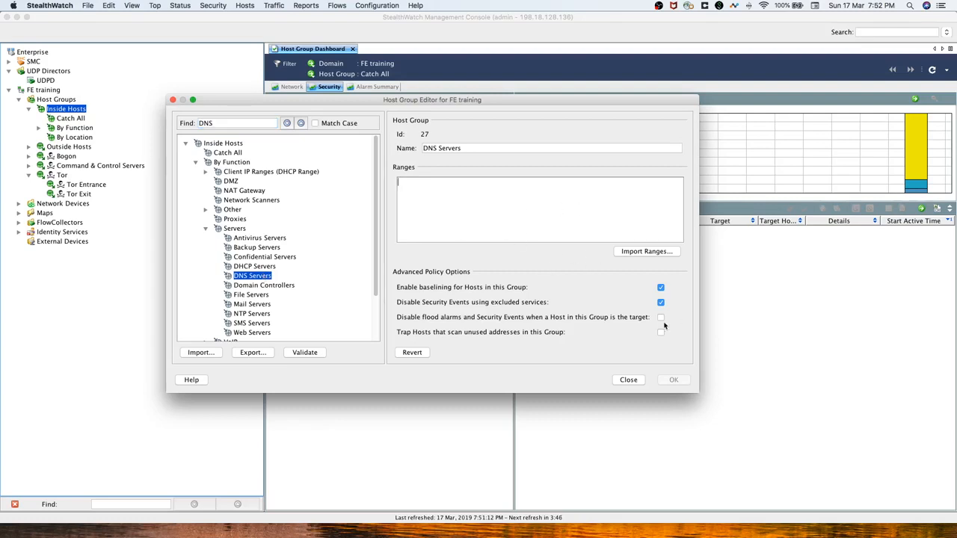
left_click(652, 253)
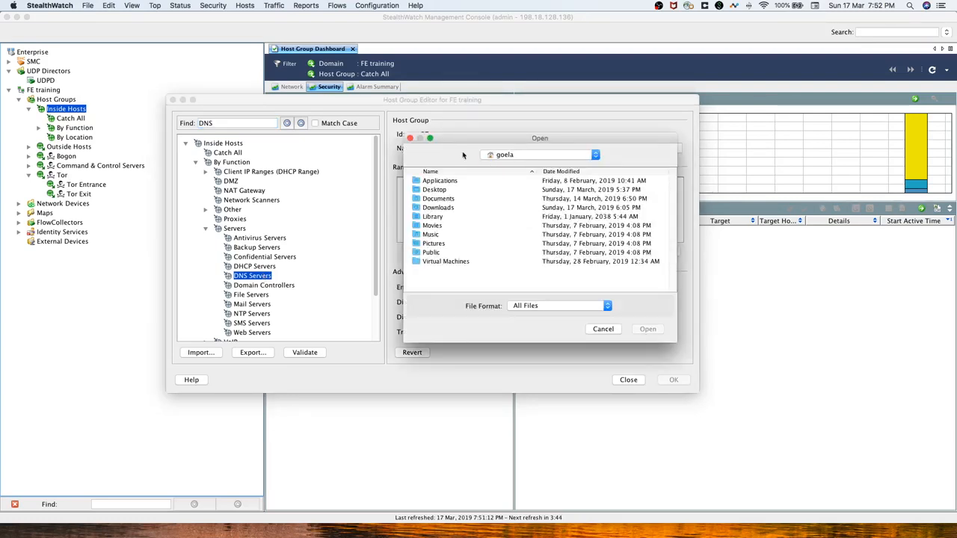
left_click(410, 138)
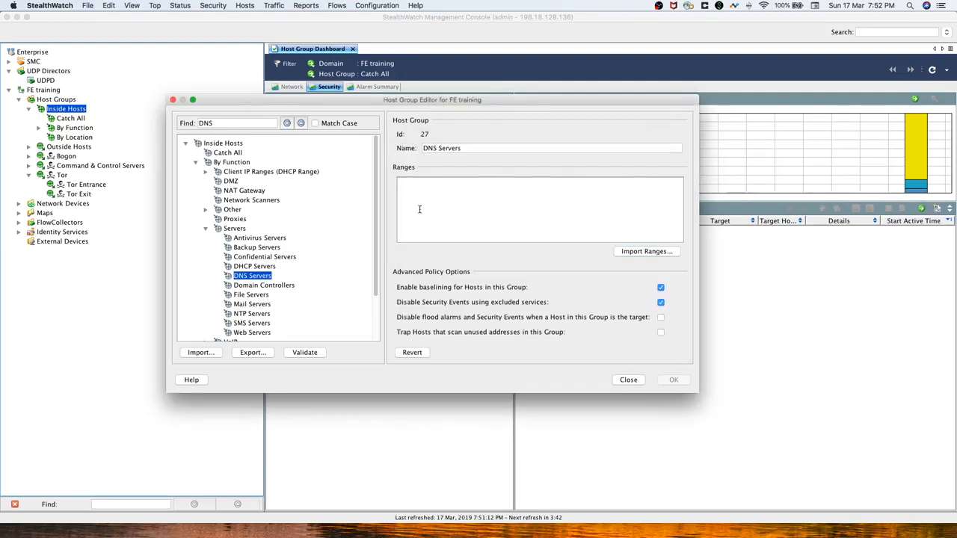
type("10")
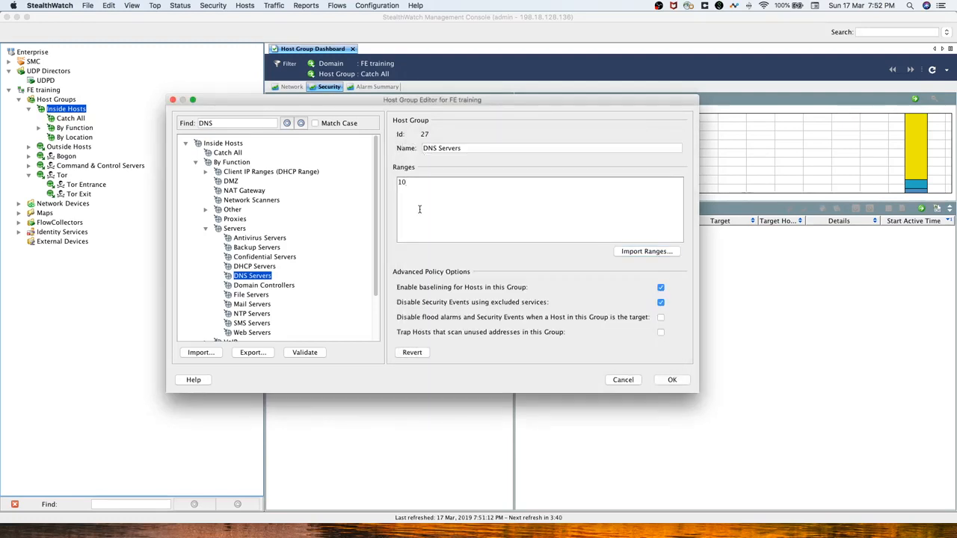
type(".10.30.15, 10.10.30.16")
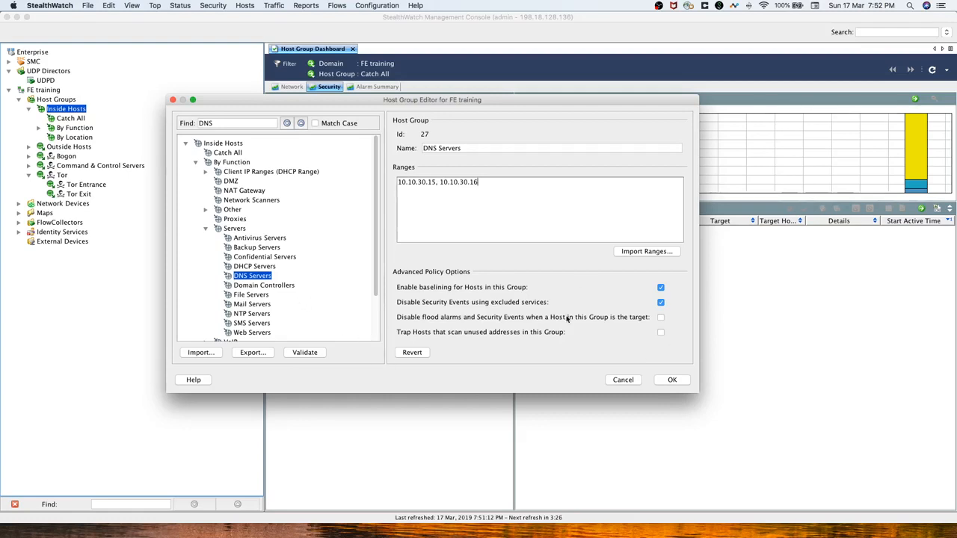
left_click(675, 382)
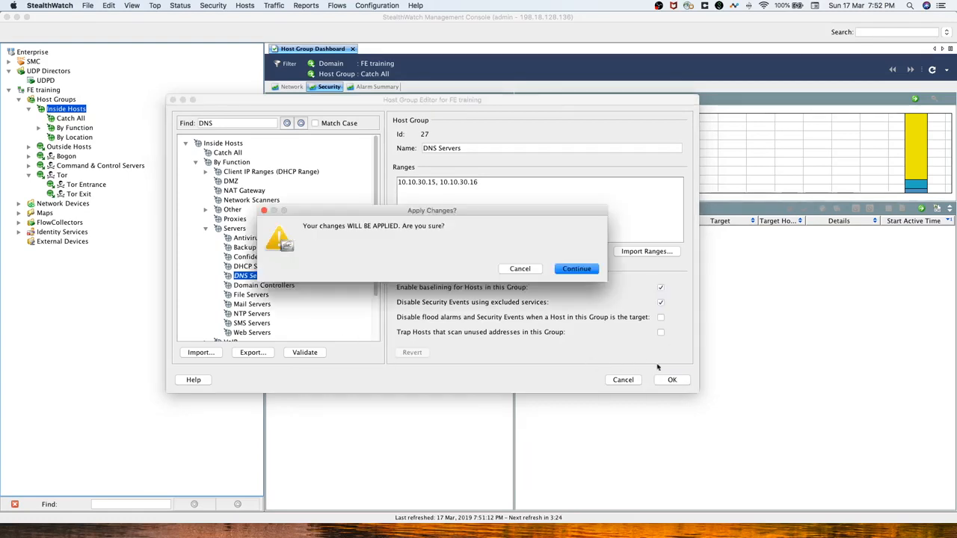
left_click(585, 270)
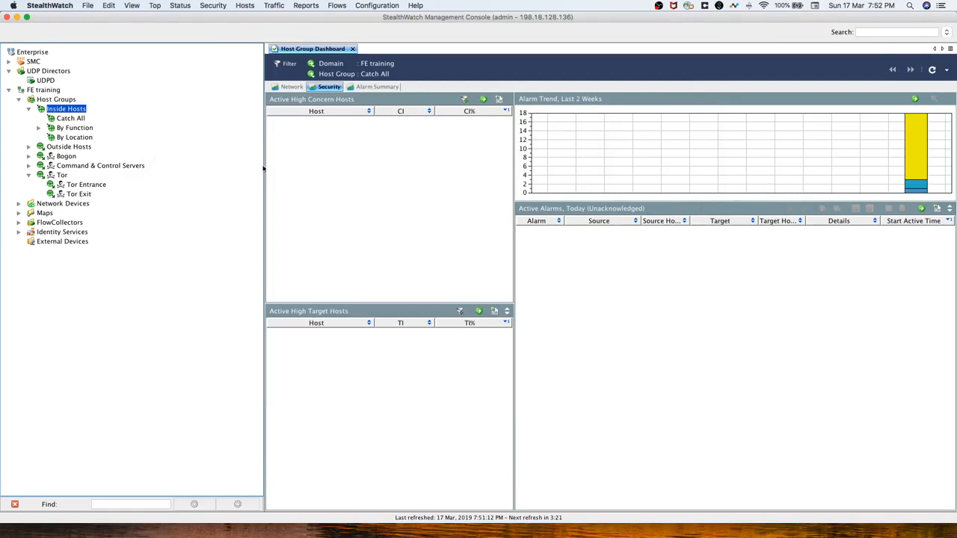
Reopen the Host Group Editor from Inside Hosts and reposition its window.
right_click(67, 110)
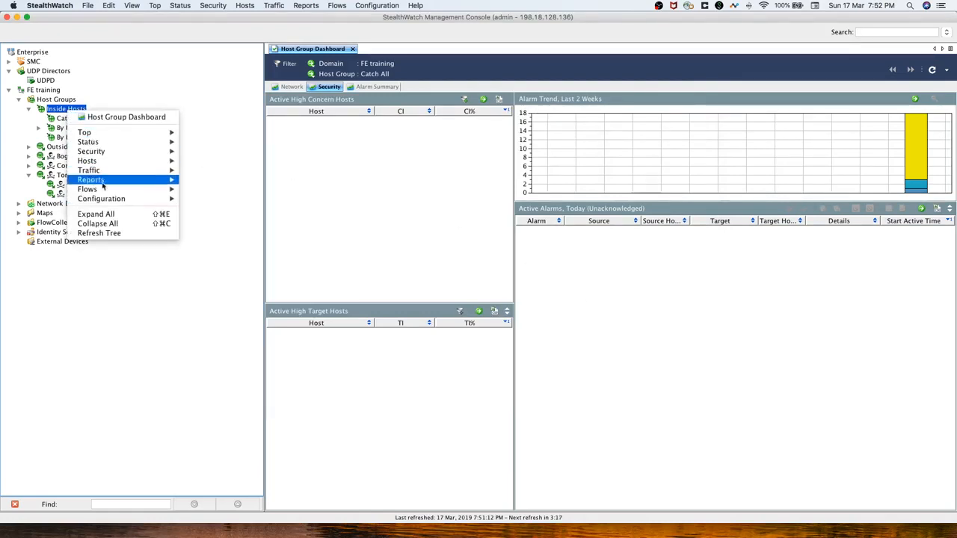
mouse_move(156, 198)
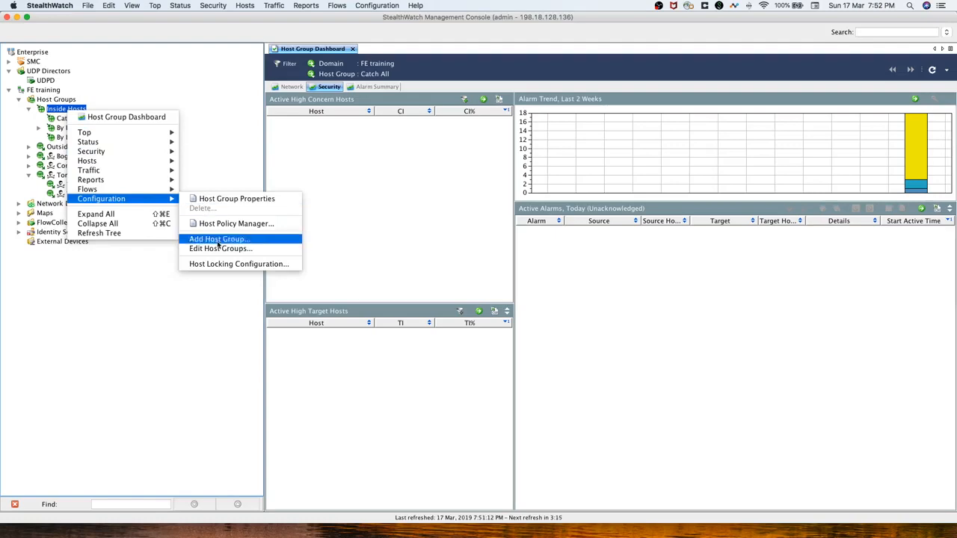
left_click(243, 249)
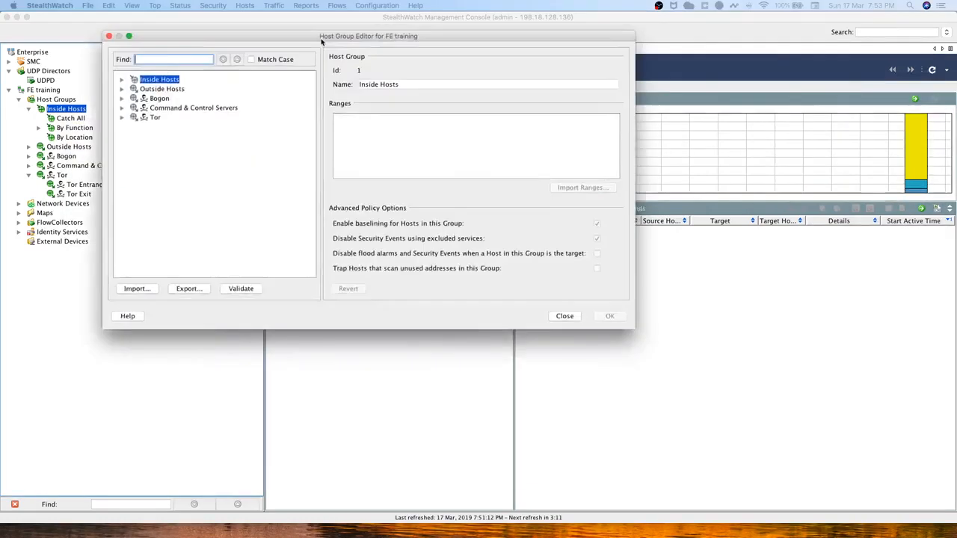
left_click_drag(321, 37, 402, 88)
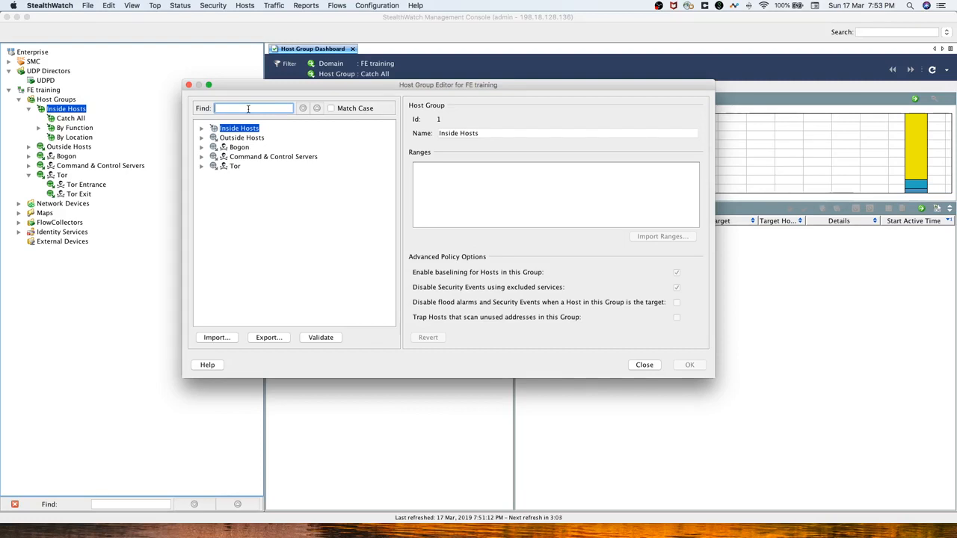
Search for Network Scanners and enter 10.203.0.207 as its range.
type("Network Sc")
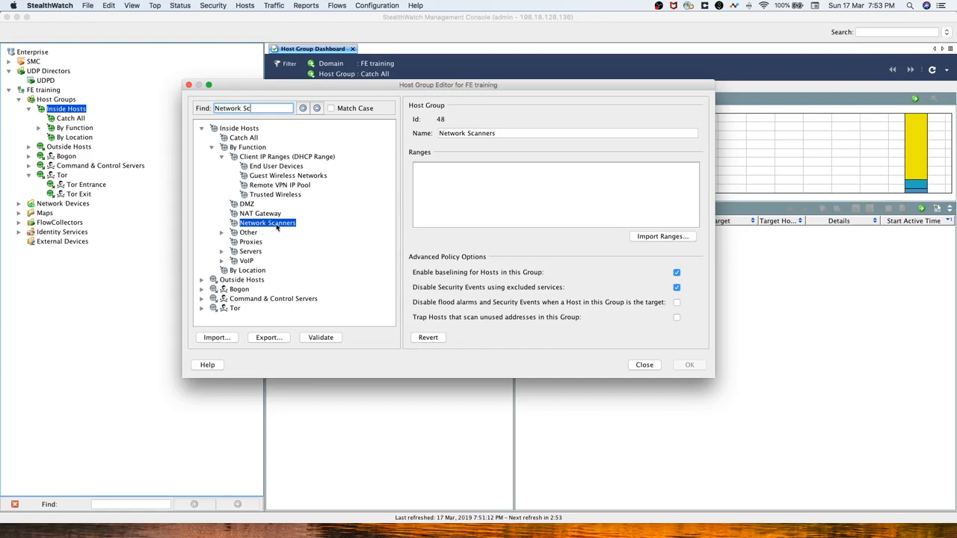
left_click(464, 180)
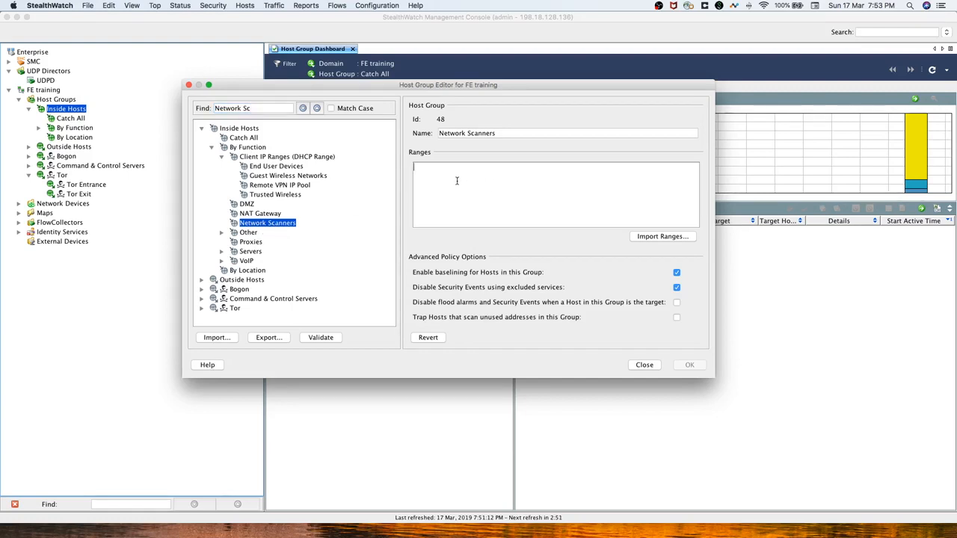
type("10.")
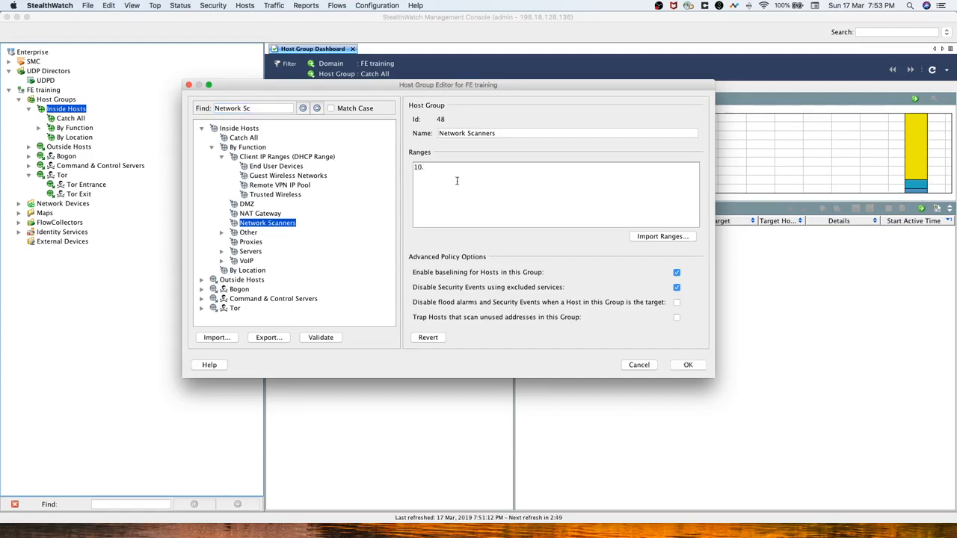
type("203.0")
type(".207")
left_click(261, 108)
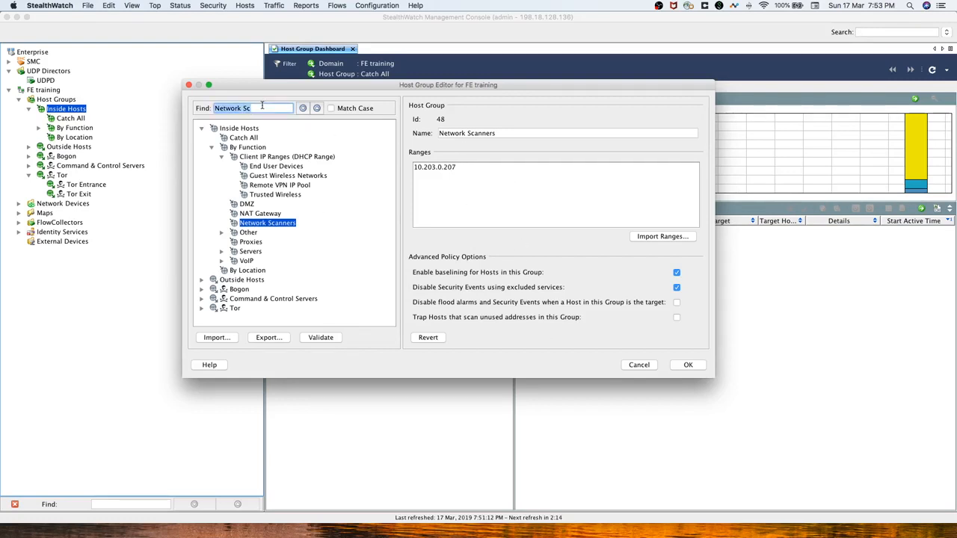
Find NTP Servers and enter 10.10.30.10 as its range.
type("NT")
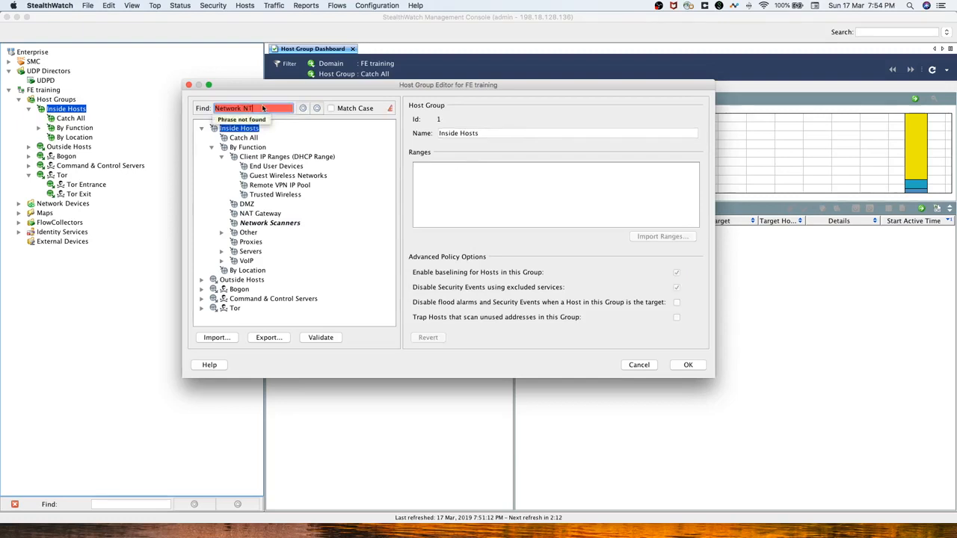
key("BackSpace")
key("BackSpace")
key("BackSpace")
key("BackSpace")
key("BackSpace")
key("BackSpace")
key("BackSpace")
key("BackSpace")
key("BackSpace")
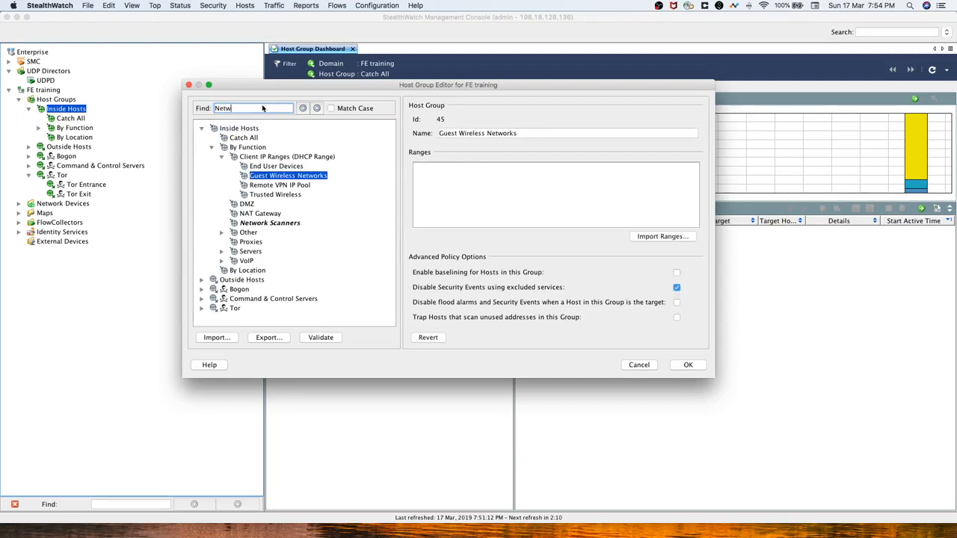
type("t")
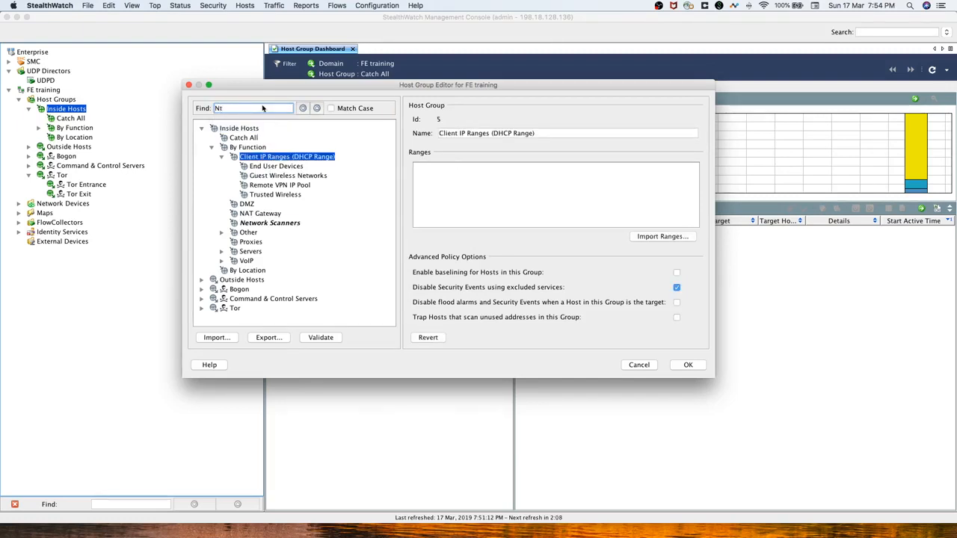
type("p")
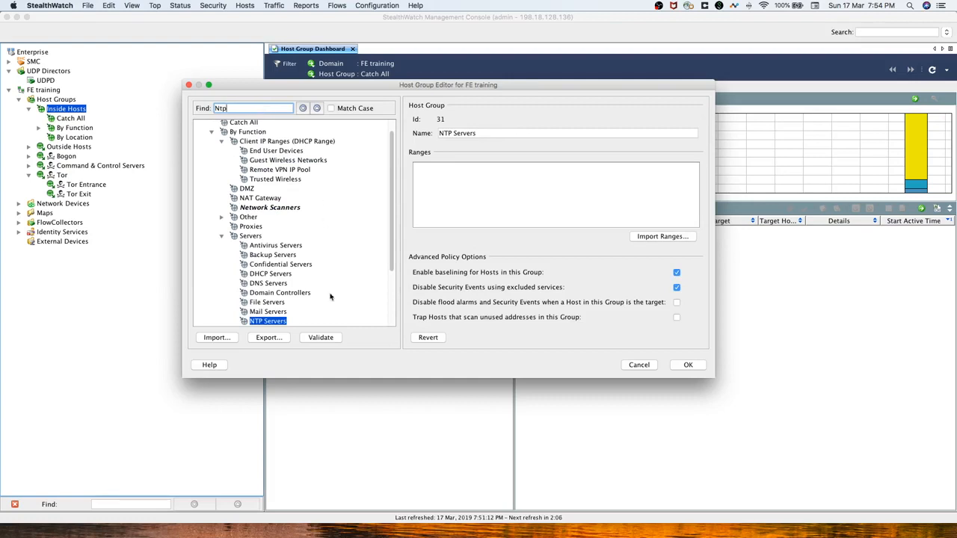
left_click(483, 195)
type("10.")
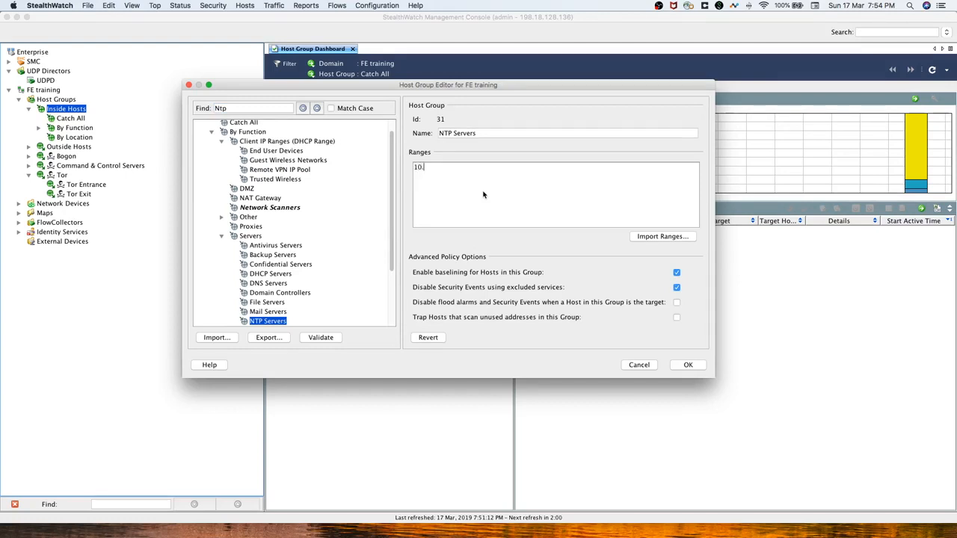
type("10.30.10")
Find Mail Servers and enter 10.10.30.23 as its range.
double_click(234, 109)
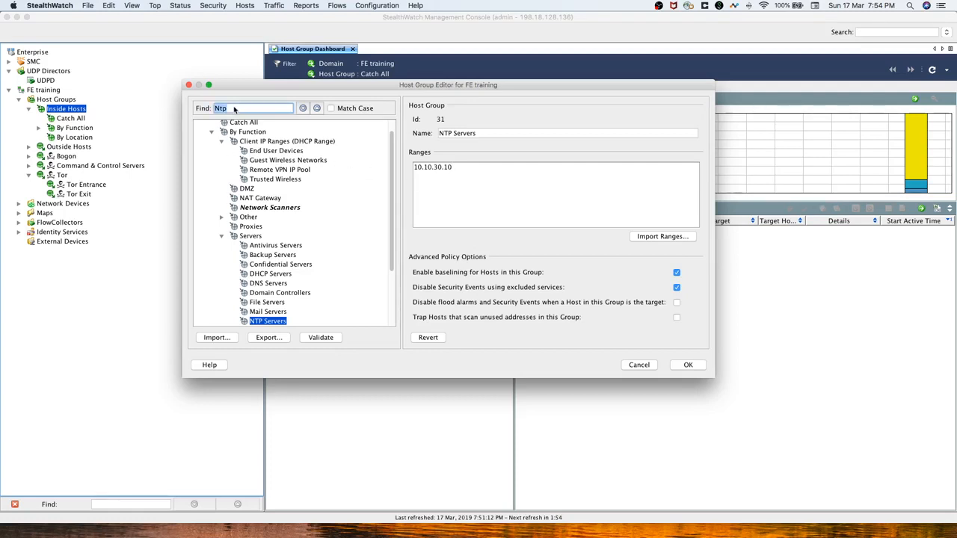
type("mail")
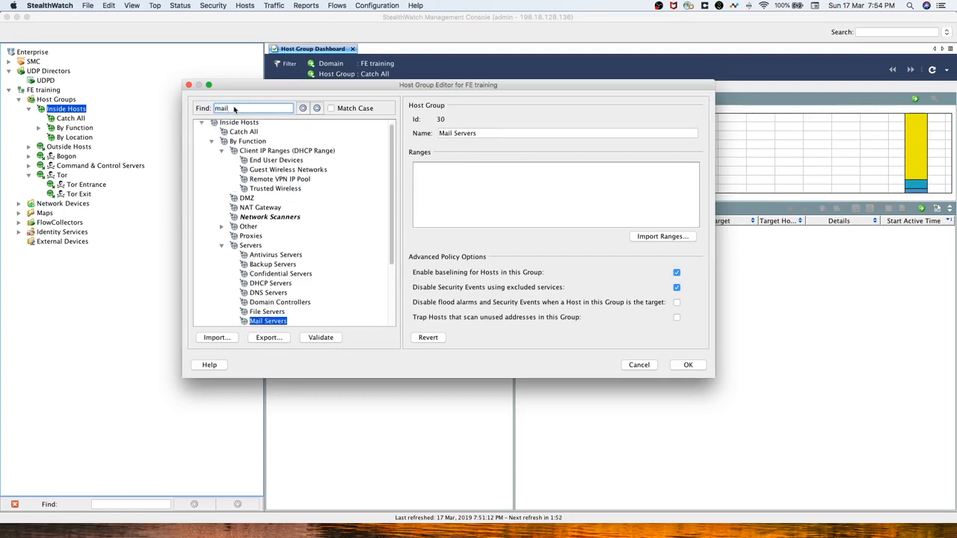
left_click(470, 186)
type("10.10.3")
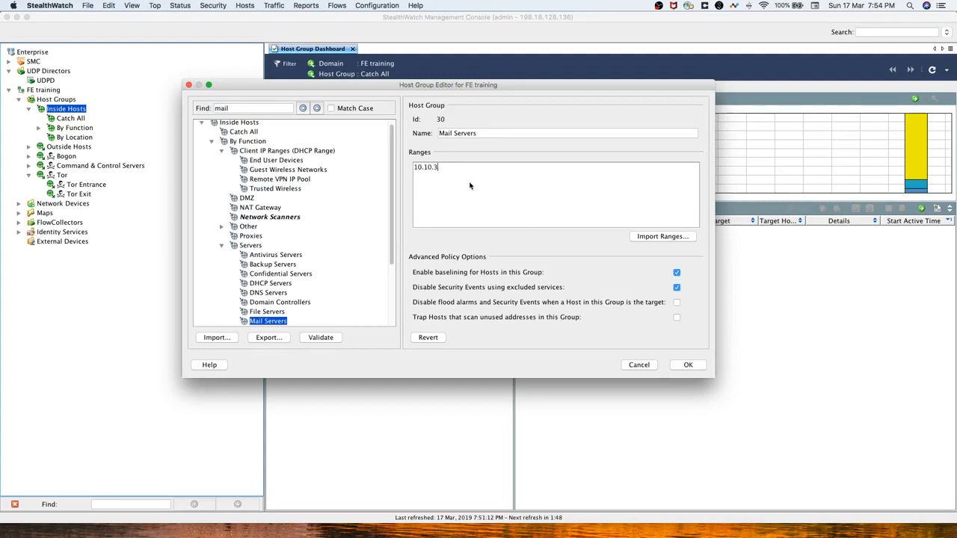
type("-")
type(".23")
key("BackSpace")
key("BackSpace")
key("BackSpace")
key("BackSpace")
type("0.23")
Review Domain Controllers, Mail Servers, NTP Servers and Network Scanners, then save and apply.
scroll(290, 280, "down", 5)
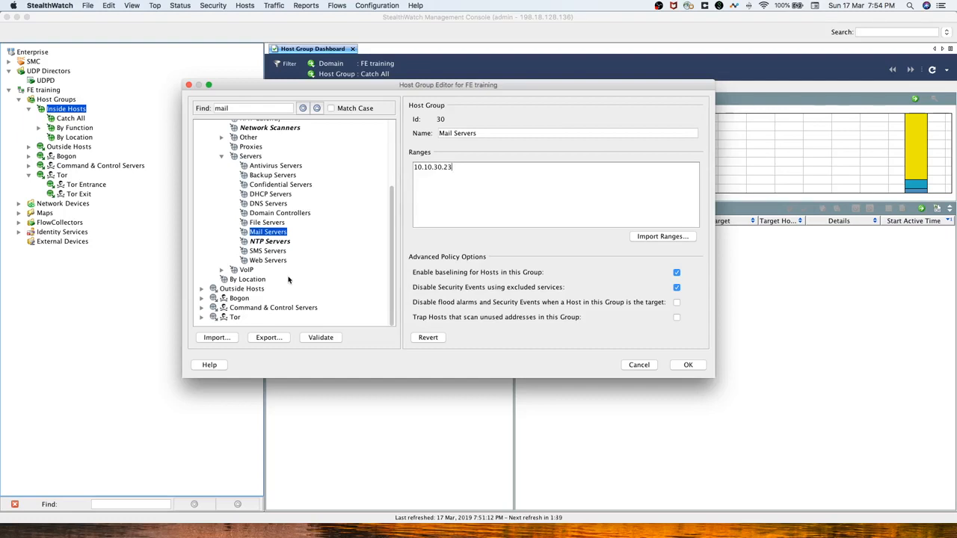
scroll(289, 280, "up", 5)
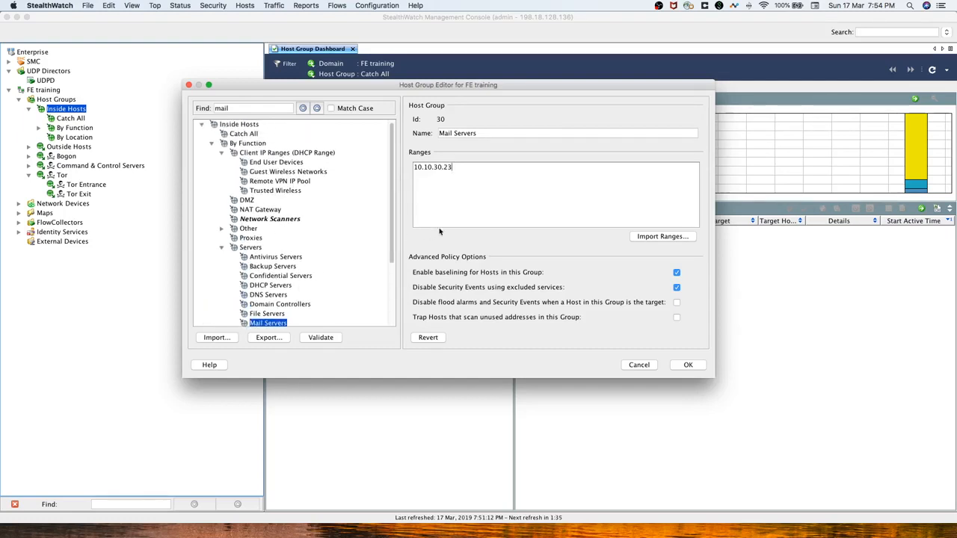
left_click(262, 304)
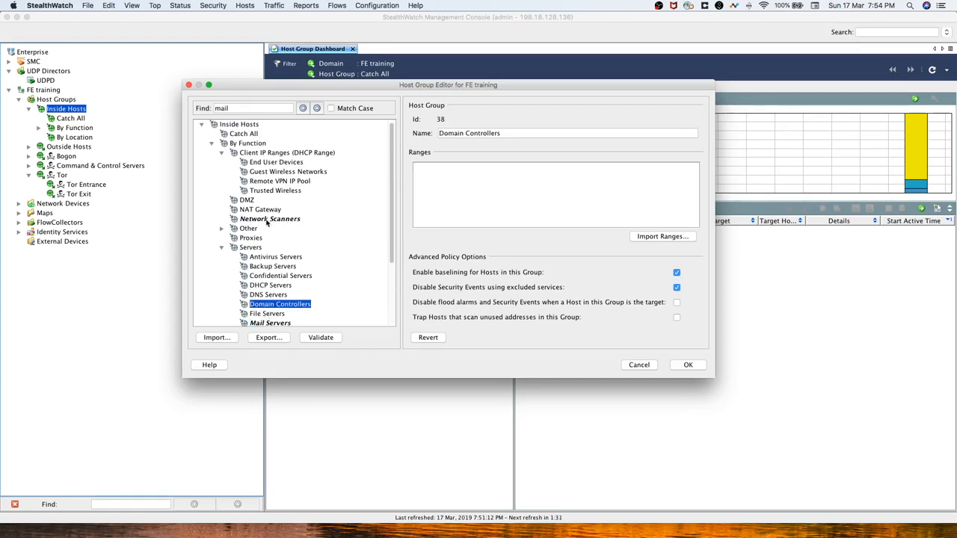
scroll(273, 237, "down", 3)
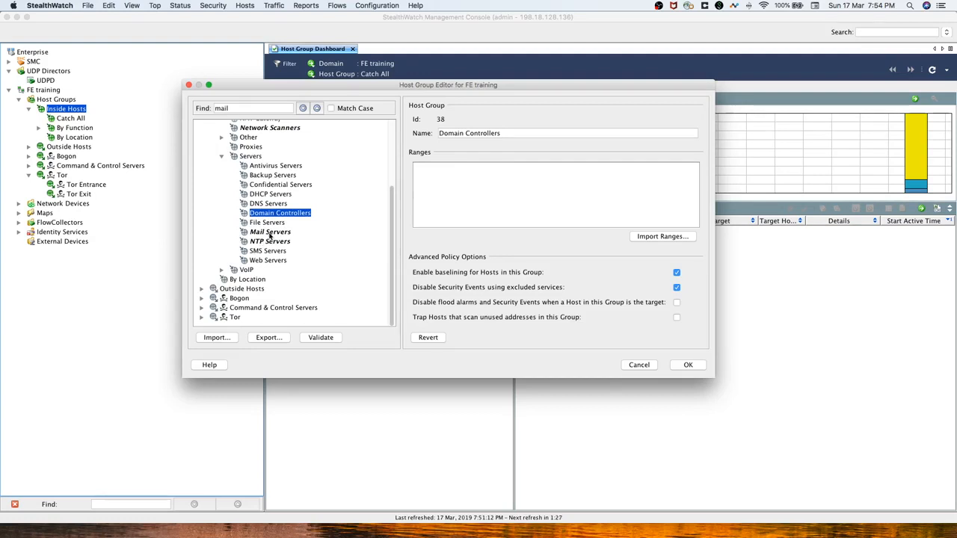
scroll(289, 234, "up", 2)
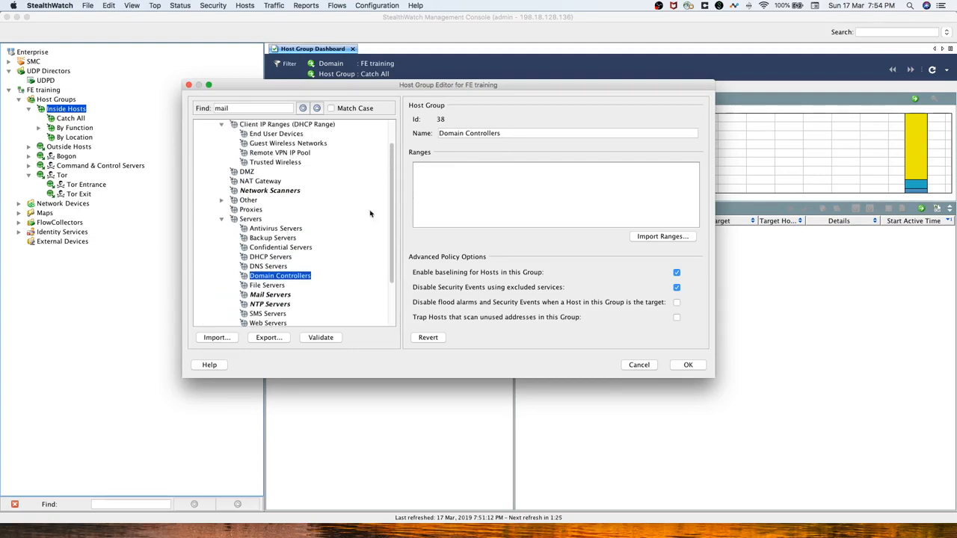
left_click(276, 295)
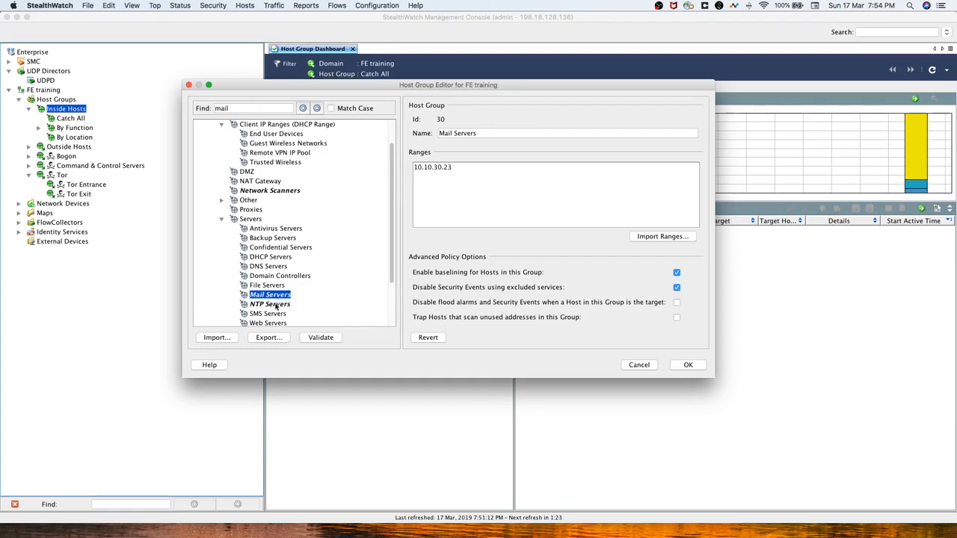
left_click(275, 305)
left_click(269, 191)
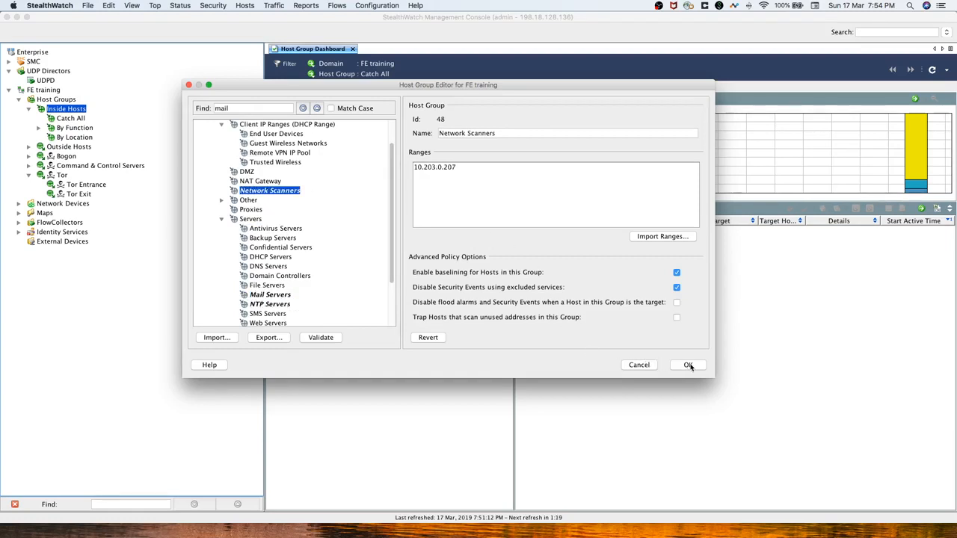
left_click(688, 366)
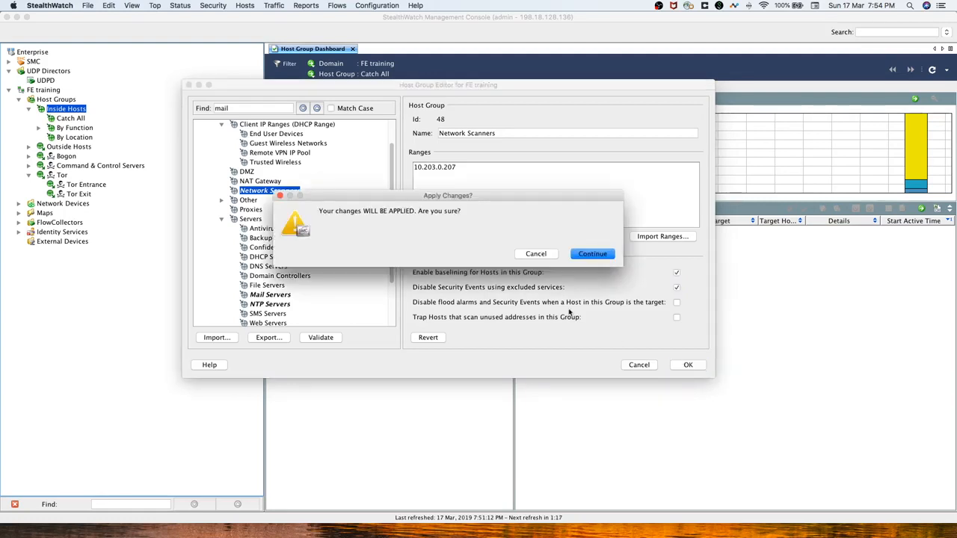
left_click(592, 254)
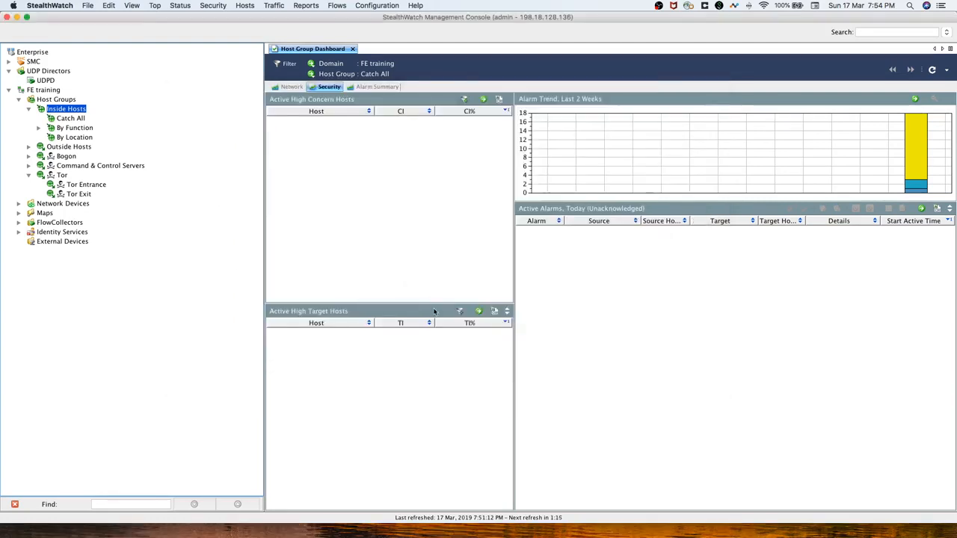
Add host group Atlanta with range 10.201.0.0/16 under By Location.
right_click(68, 139)
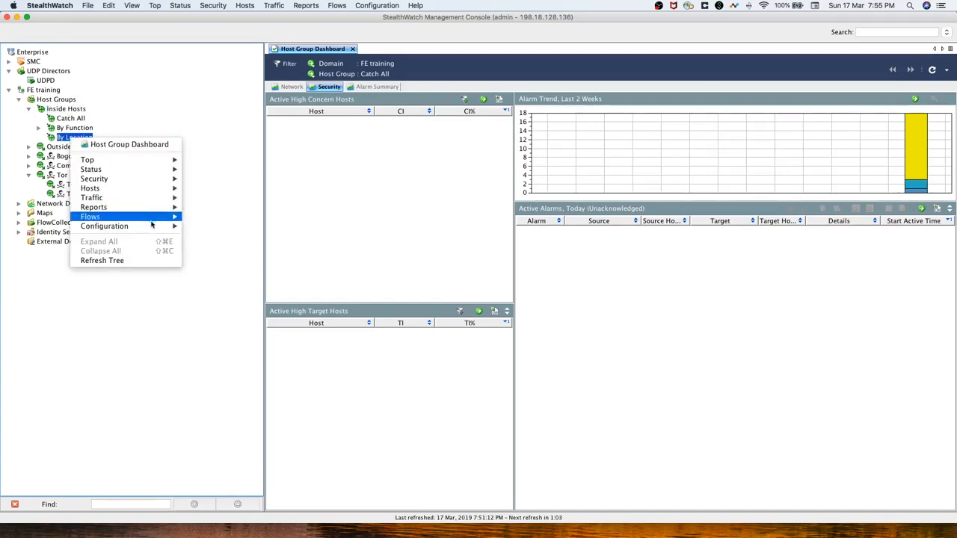
mouse_move(153, 226)
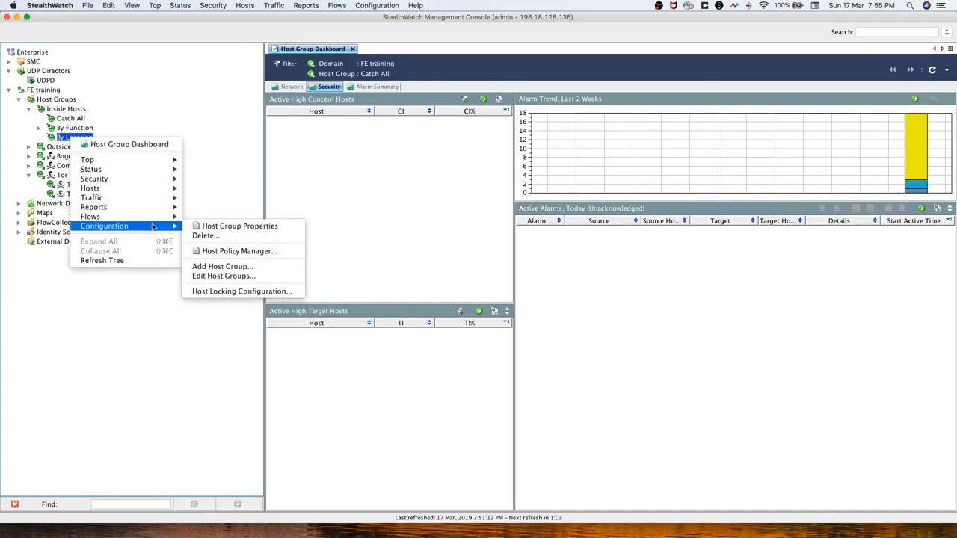
left_click(225, 267)
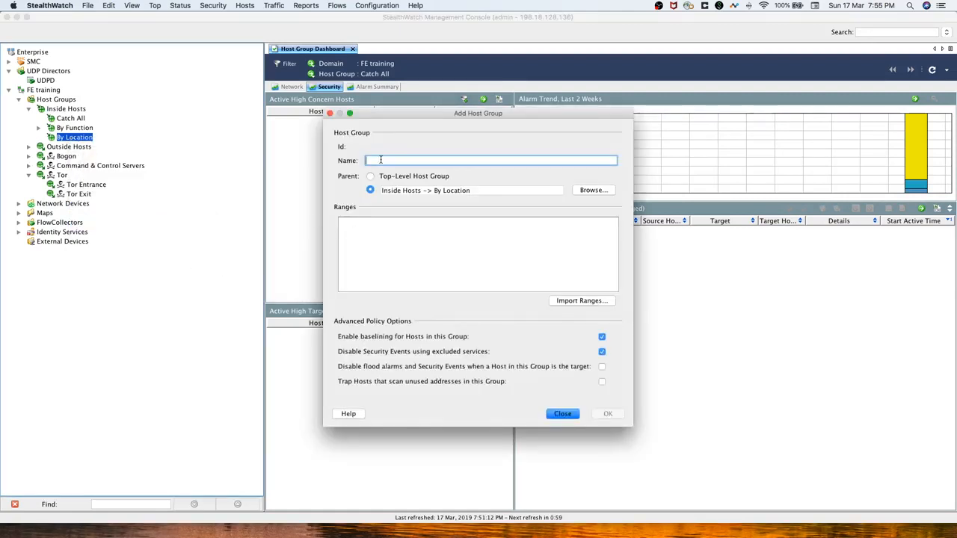
type("Atlanta")
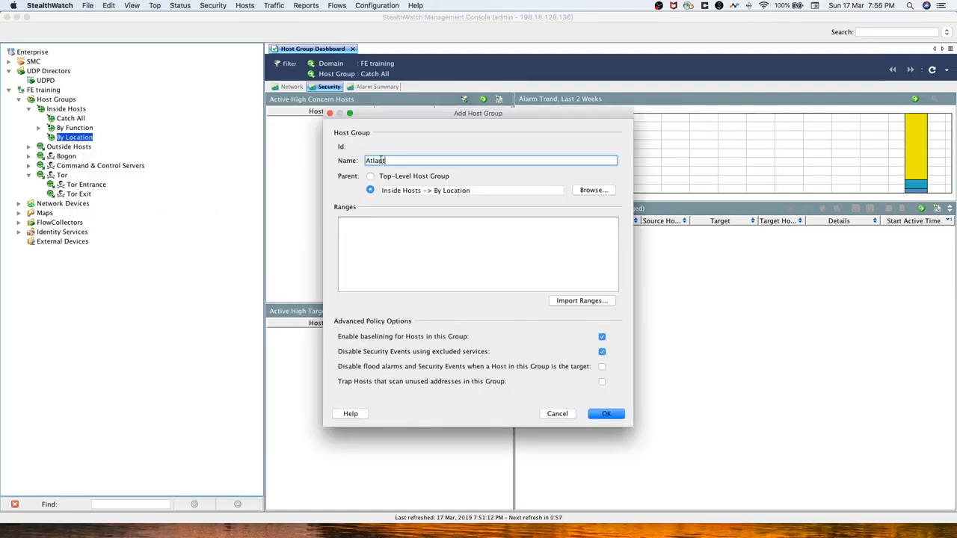
left_click(381, 233)
type("1")
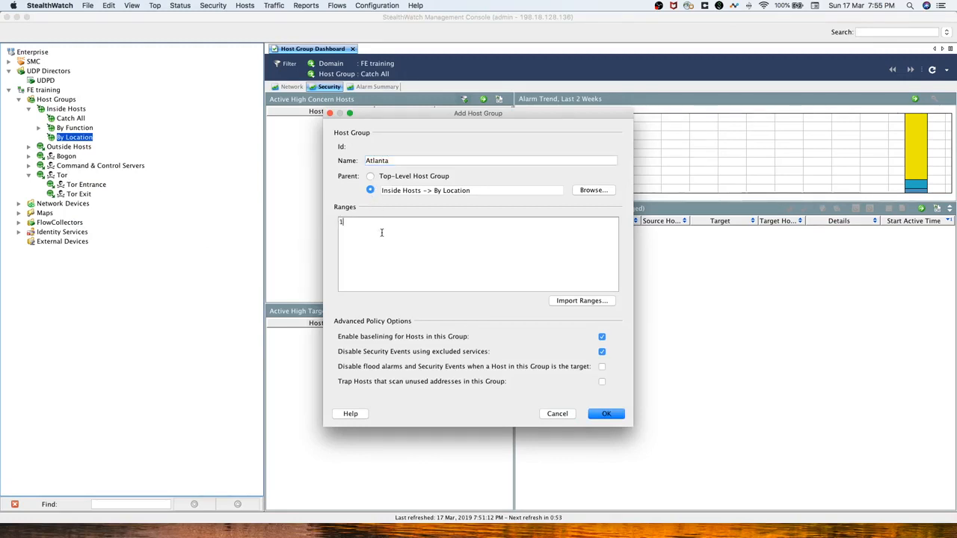
type("0.201.0.0")
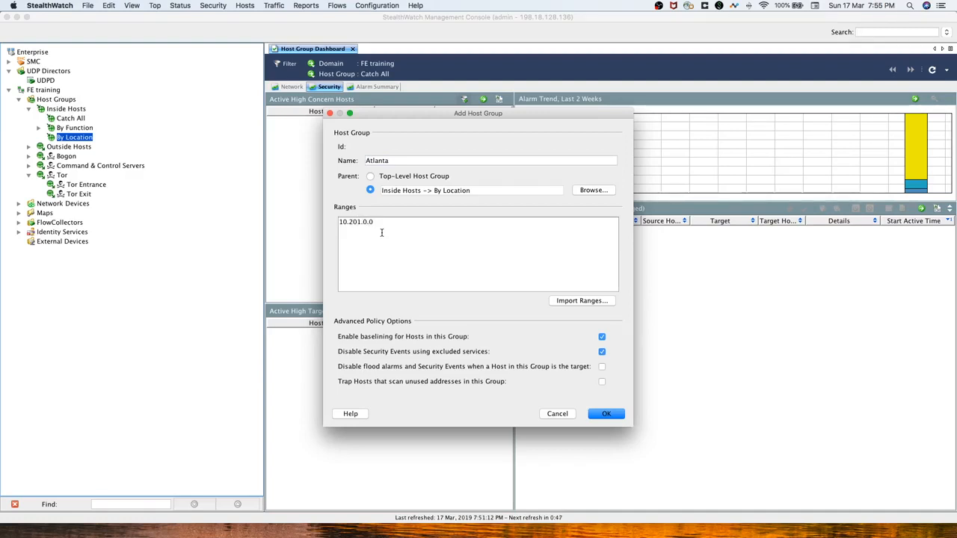
type("/16")
left_click(606, 415)
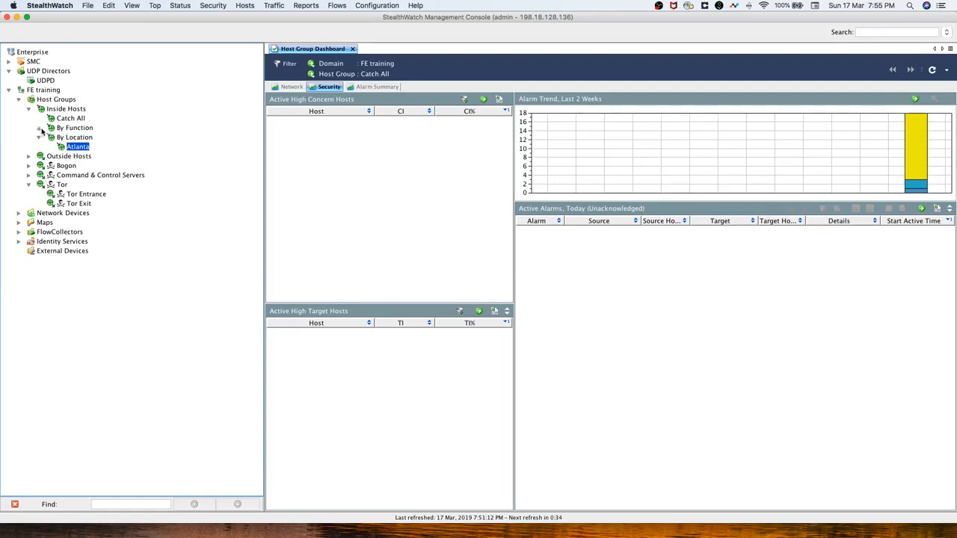
Add host group PCI Devices with range 10.201.3.0/24 under By Function, then return to the web dashboard.
left_click(39, 128)
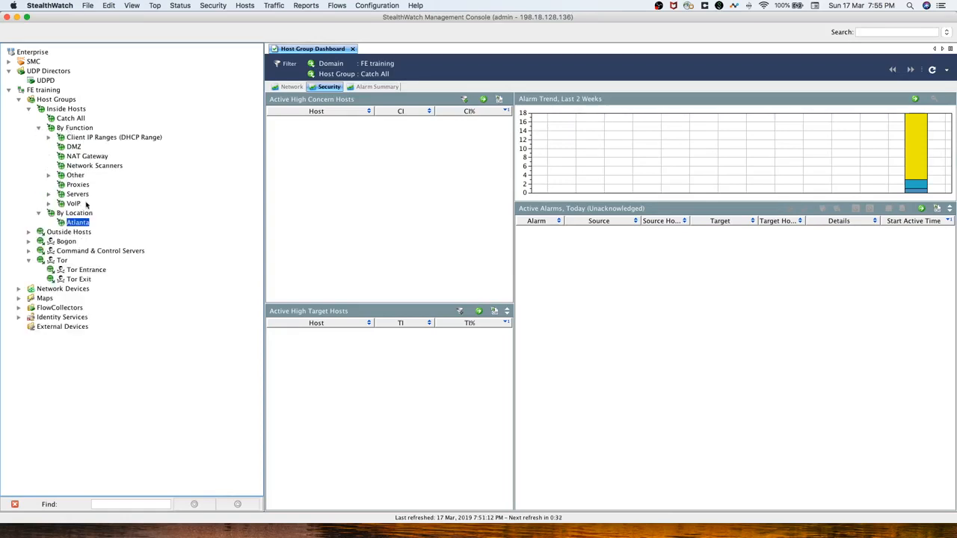
right_click(73, 128)
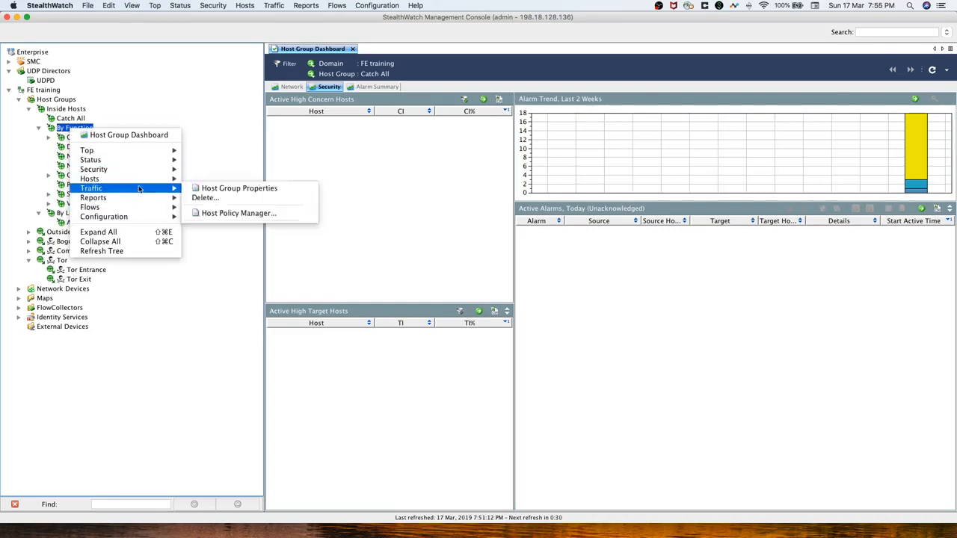
mouse_move(142, 217)
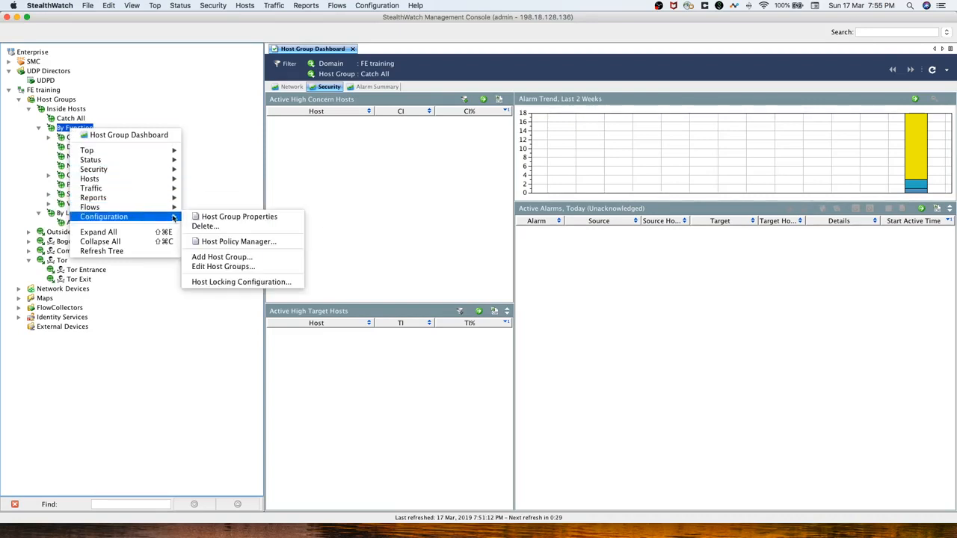
left_click(219, 258)
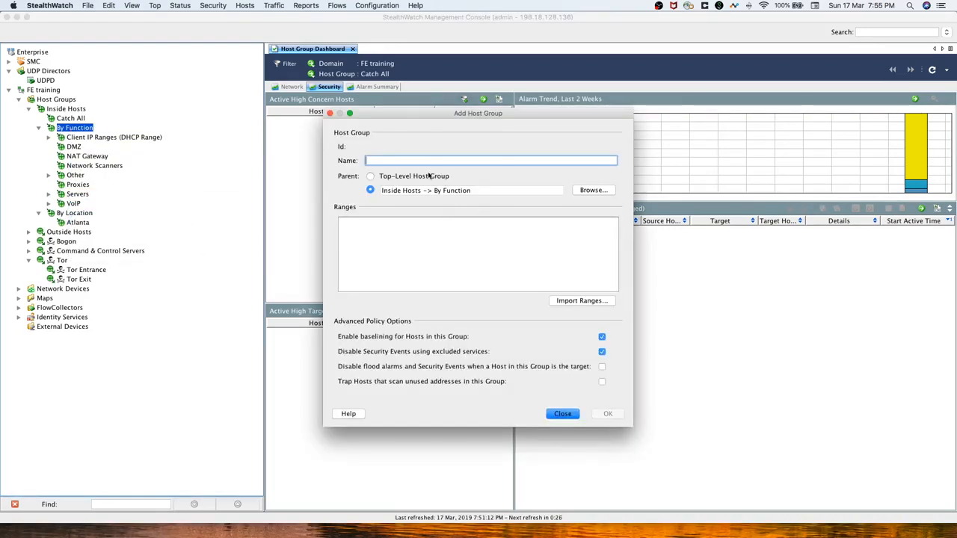
type("PCI Devices")
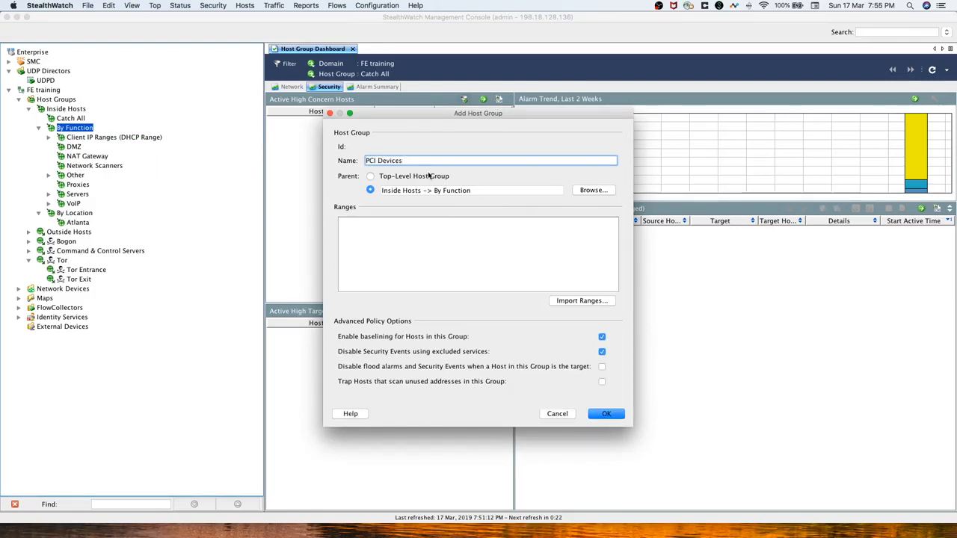
left_click(418, 240)
type("10")
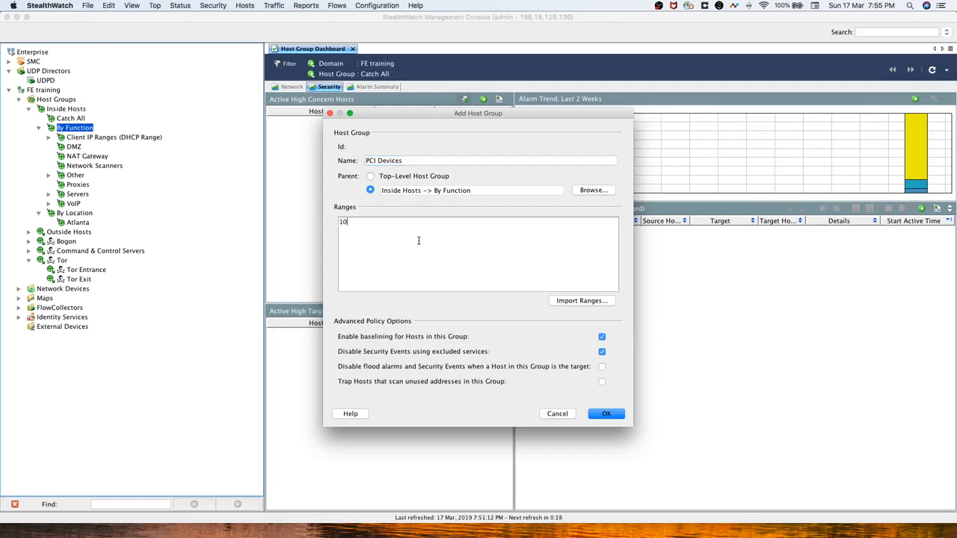
type(".201.3.0/24")
left_click(609, 417)
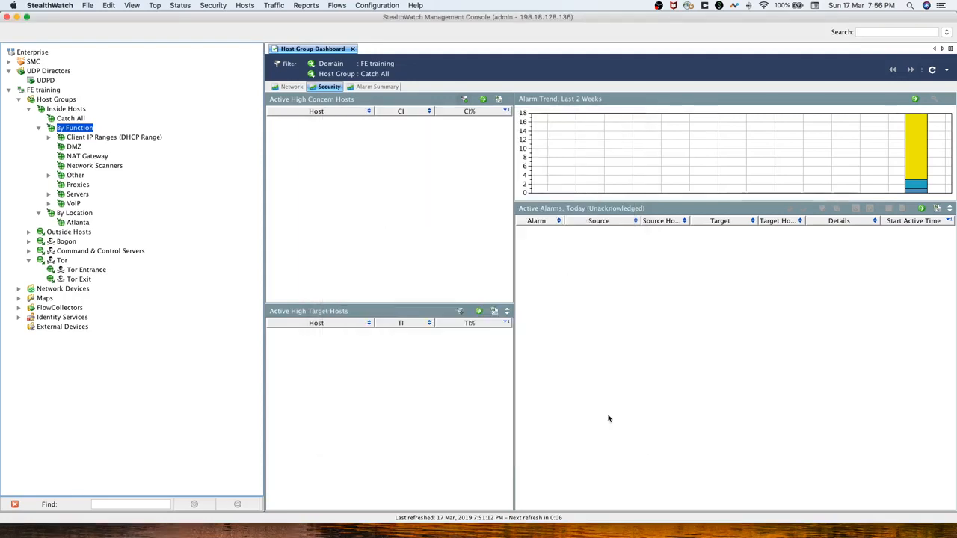
left_click(73, 185)
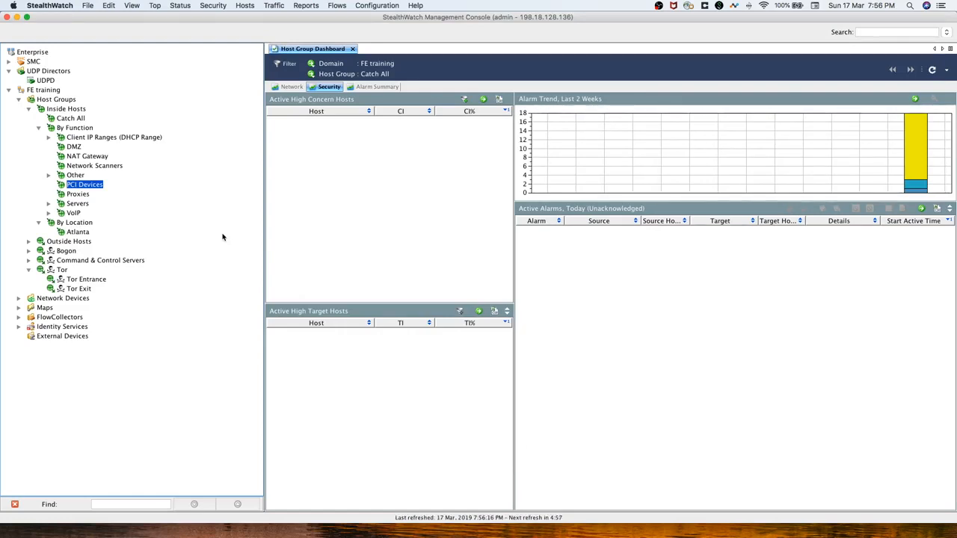
key("ctrl+Left")
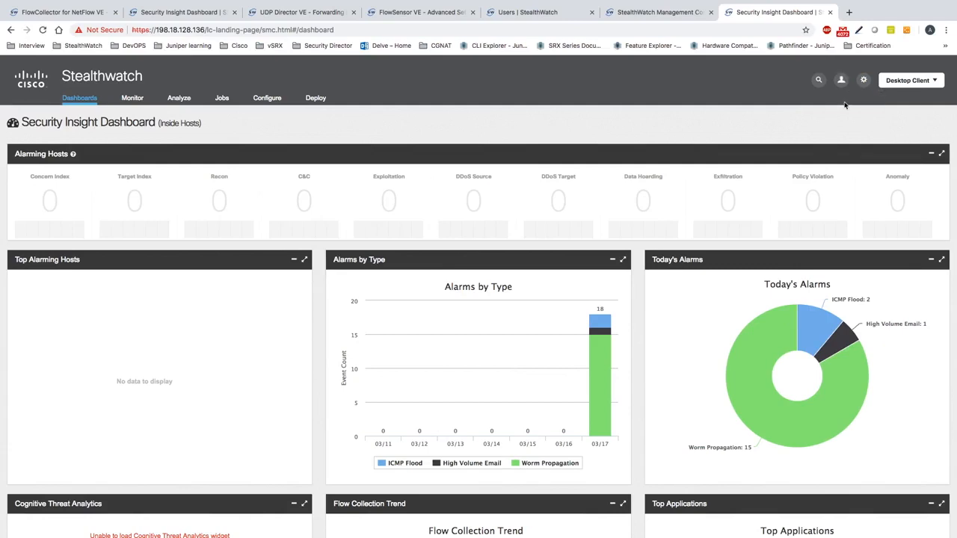
Review today's Inside Hosts alarms: 15 Worm Propagation, 2 ICMP Flood, 1 High Volume Email.
mouse_move(842, 84)
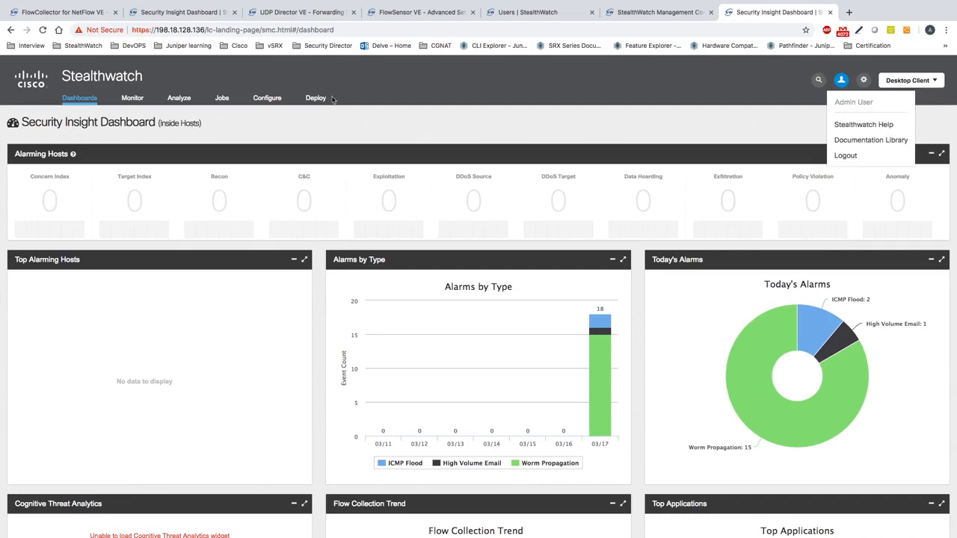
mouse_move(315, 98)
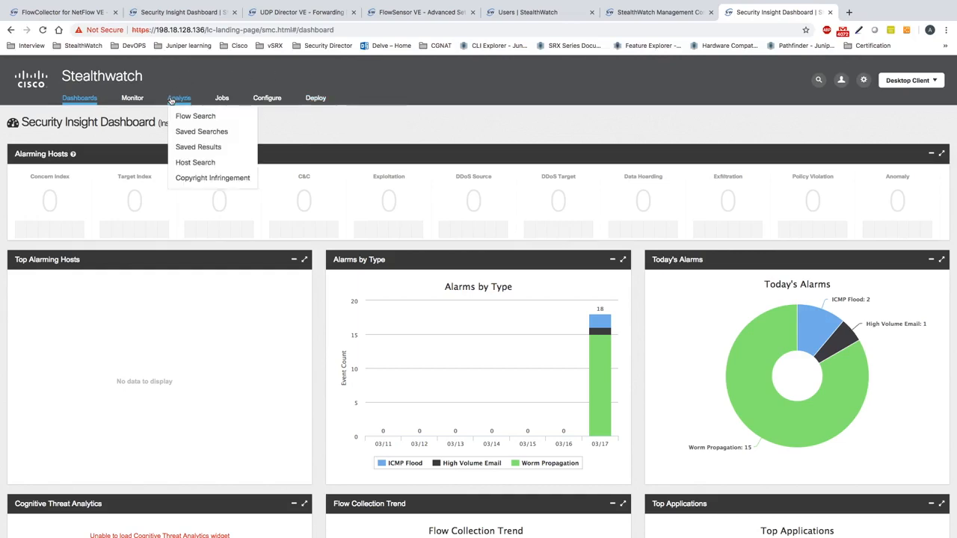
mouse_move(136, 101)
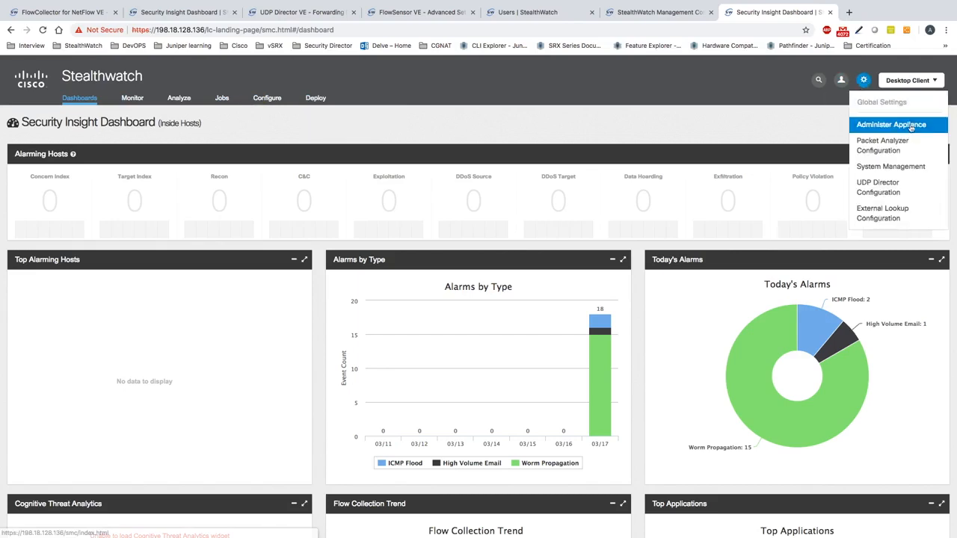
Go to the Change Password page under Manage Users in appliance administration.
left_click(910, 125)
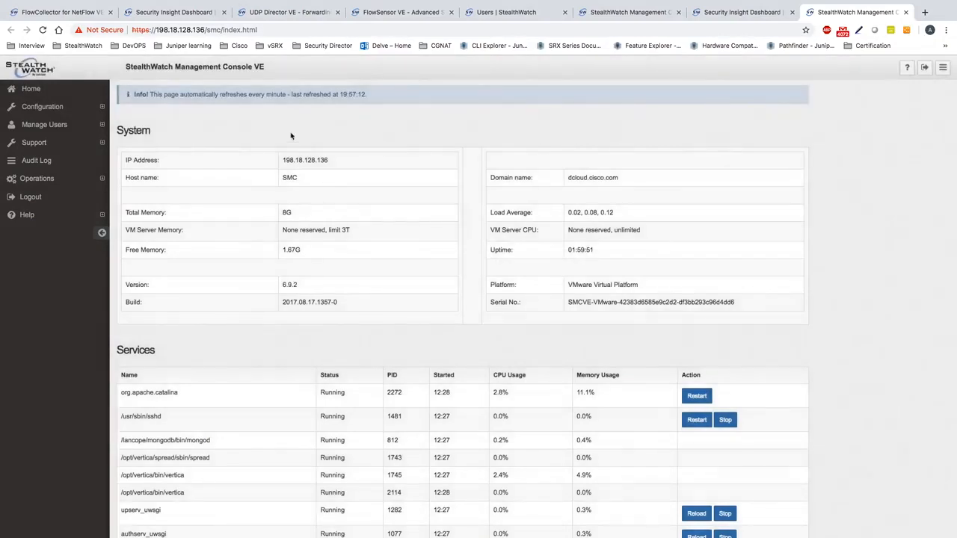
left_click(43, 128)
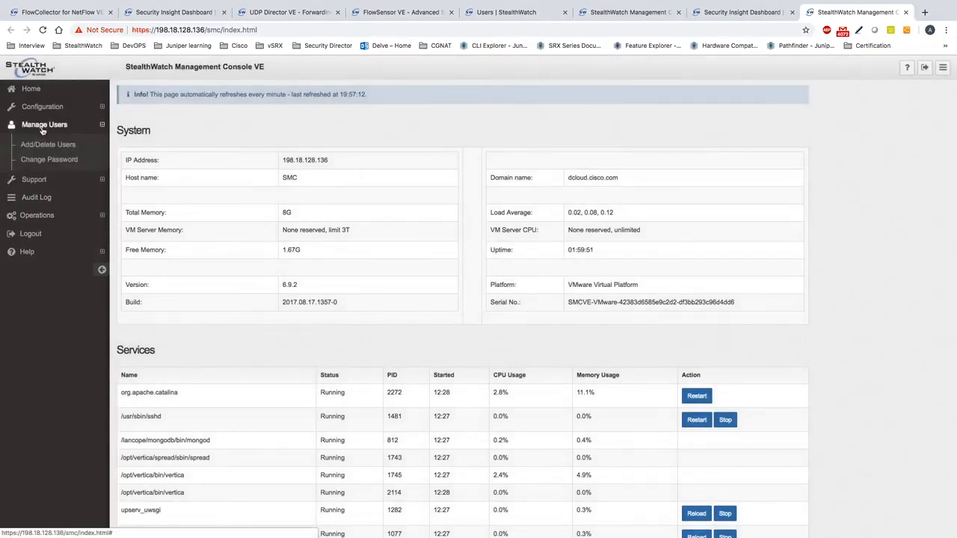
left_click(58, 161)
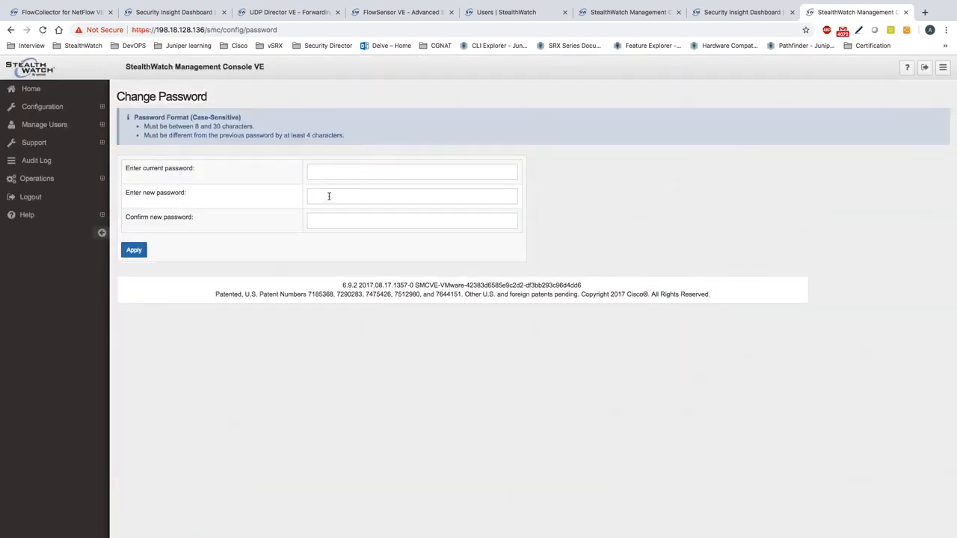
Move between the current and new password fields, then switch to the neighbouring desktop space.
left_click(320, 170)
left_click(328, 194)
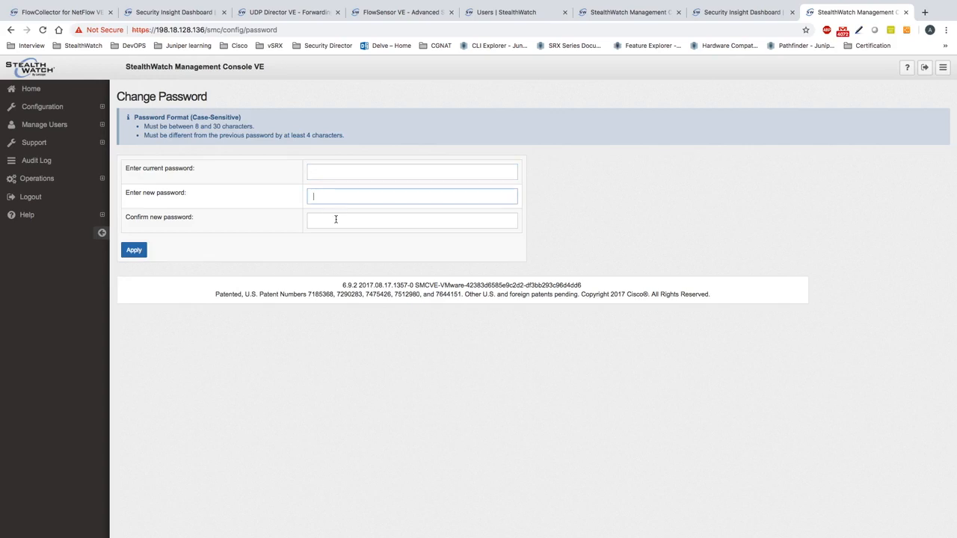
left_click(336, 226)
left_click(326, 193)
left_click(330, 173)
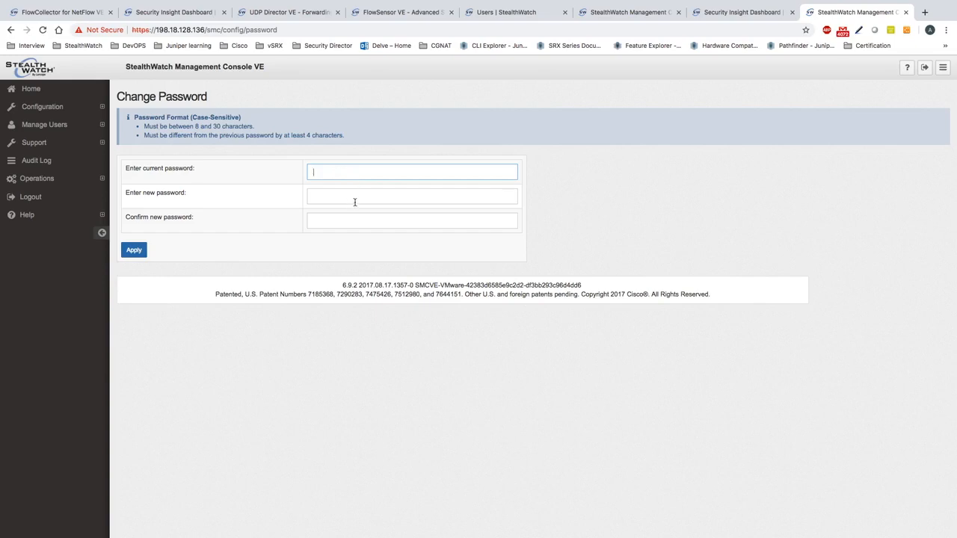
key("ctrl+Right")
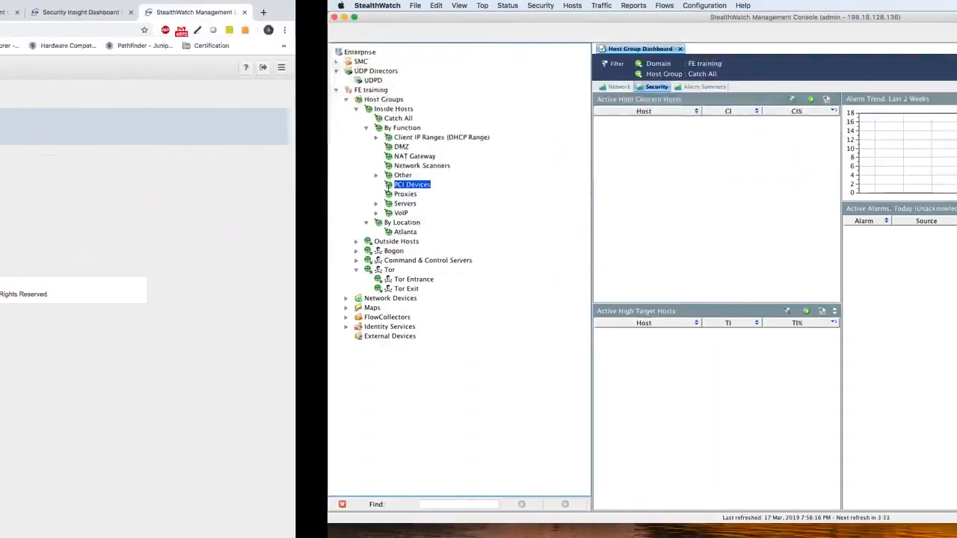
Bring the full-screen SMC SSH terminal into view with a clean prompt.
key("ctrl+Right")
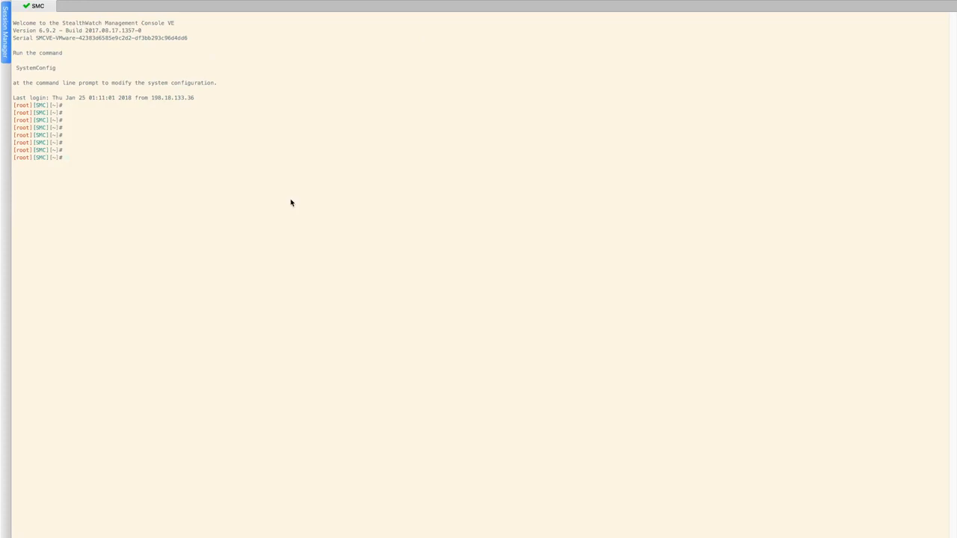
key("Return")
key("Return")
key("Return")
key("Return")
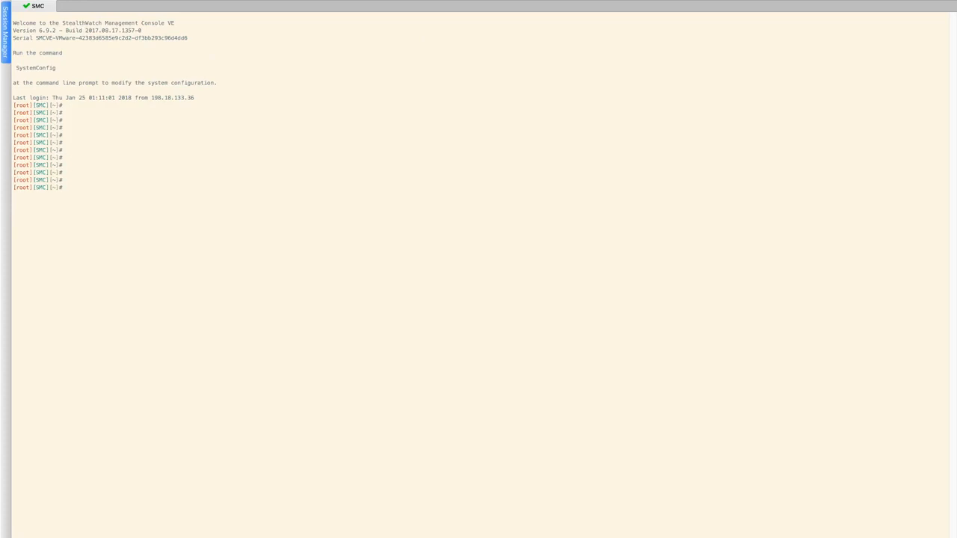
type("ping")
key("BackSpace")
key("BackSpace")
key("BackSpace")
key("BackSpace")
key("Return")
key("Return")
key("Return")
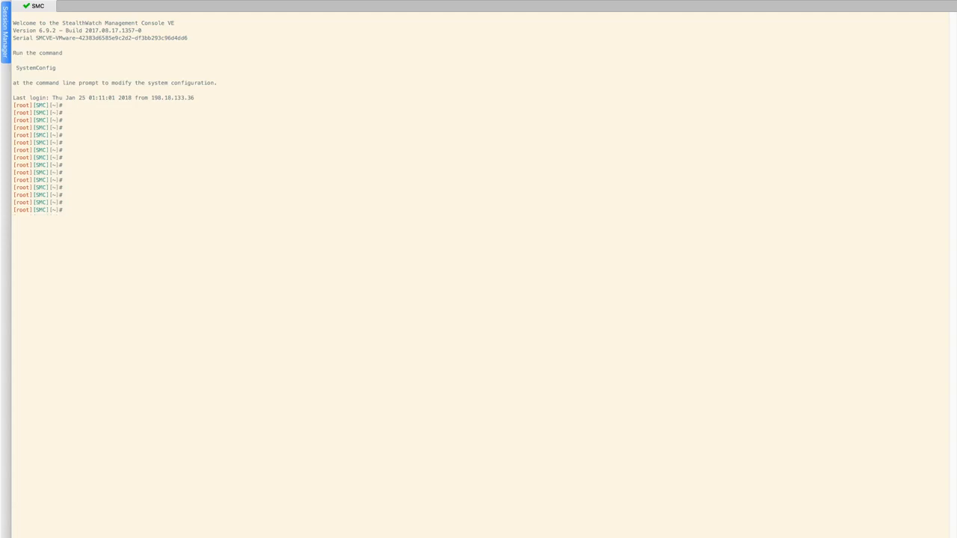
Change the sysadmin password with passwd sysadmin, then begin passwd root.
type("passwd sysadmin")
key("Return")
key("Return")
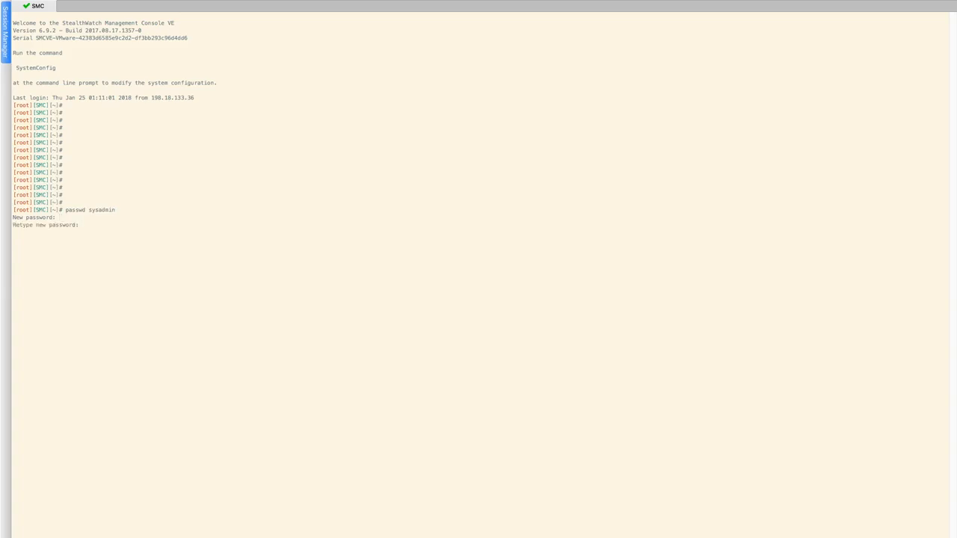
key("Return")
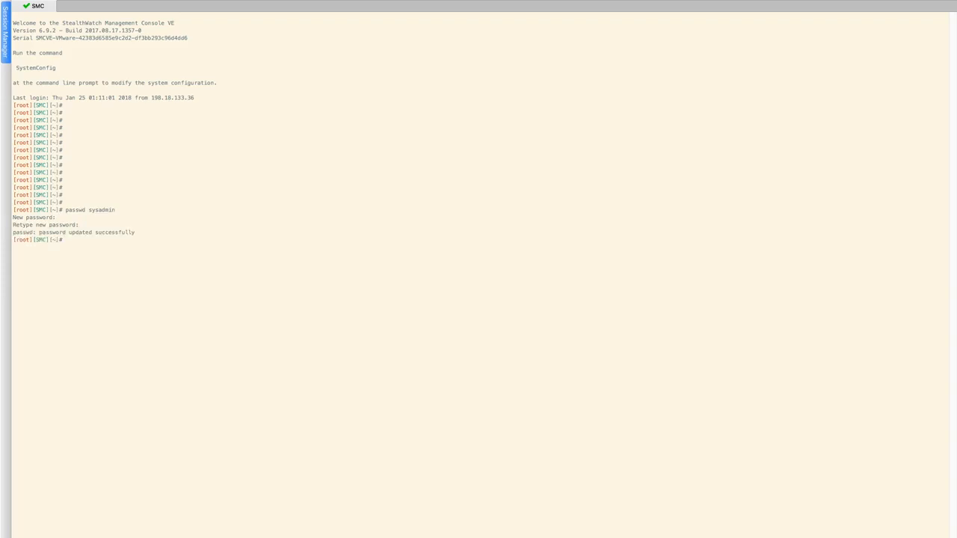
key("Return")
key("Return")
key("Return")
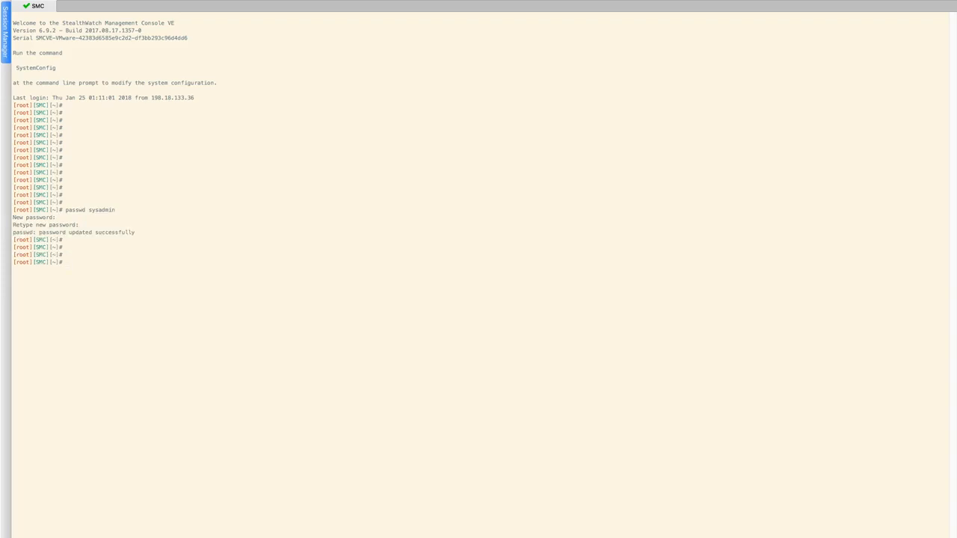
type("passwd root")
Set and confirm the new root password, then return to the StealthWatch desktop client.
key("Return")
key("Return")
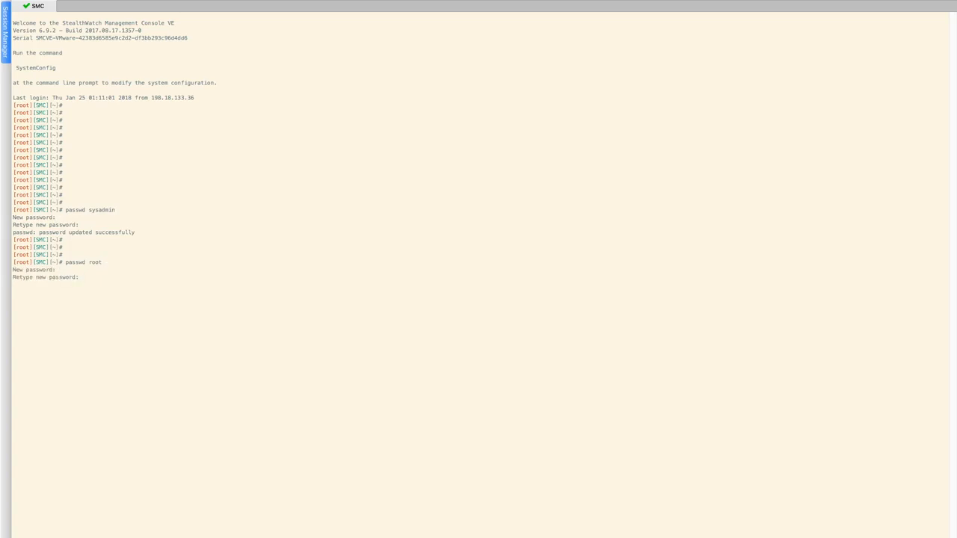
key("Return")
key("Return")
key("Return")
key("Return")
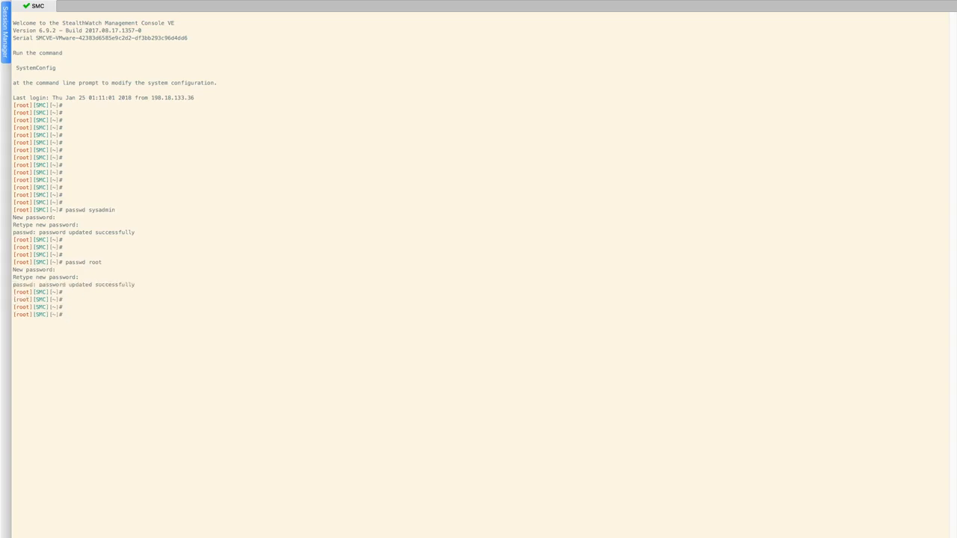
key("Return")
key("ctrl+Left")
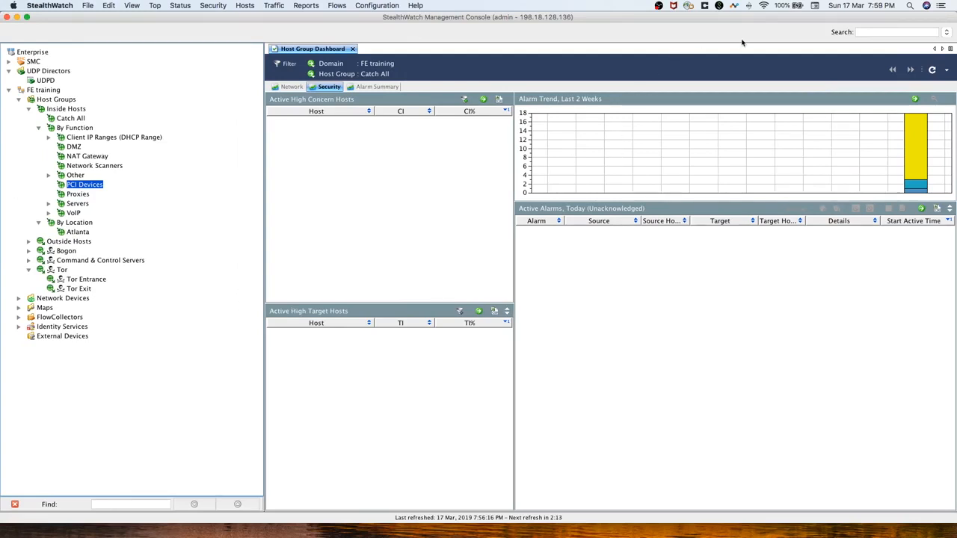
Collapse Host Groups and open Configuration > User Management, moving the dialog slightly left.
left_click(54, 101)
left_click(19, 99)
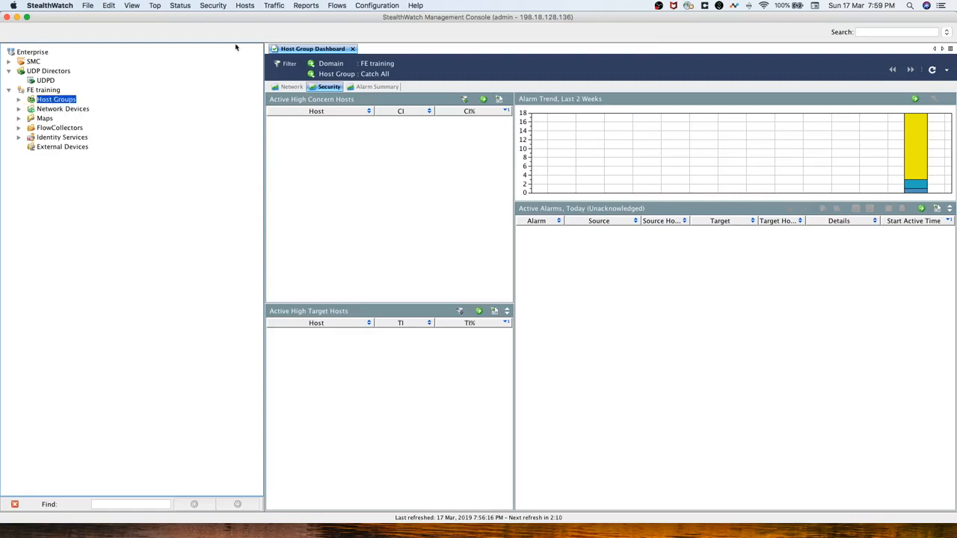
left_click(376, 6)
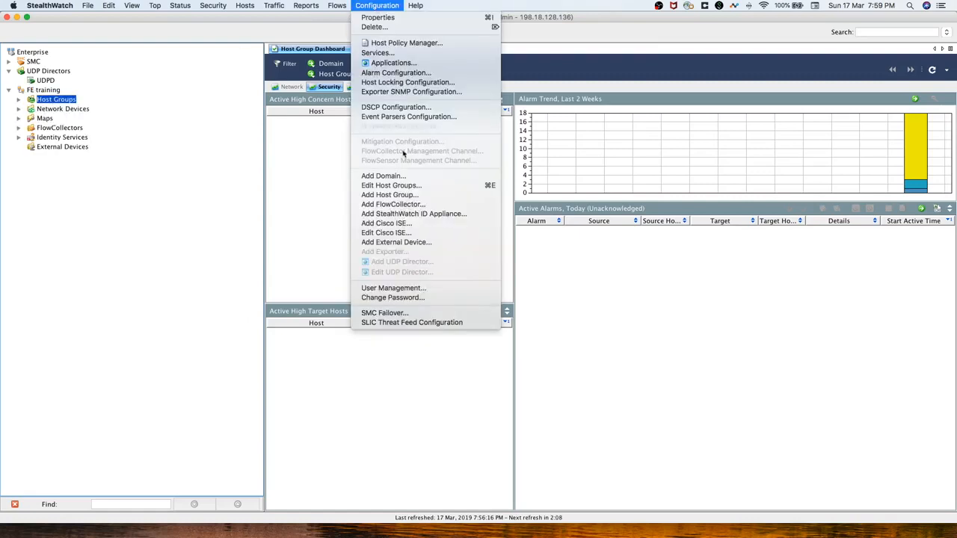
left_click(417, 290)
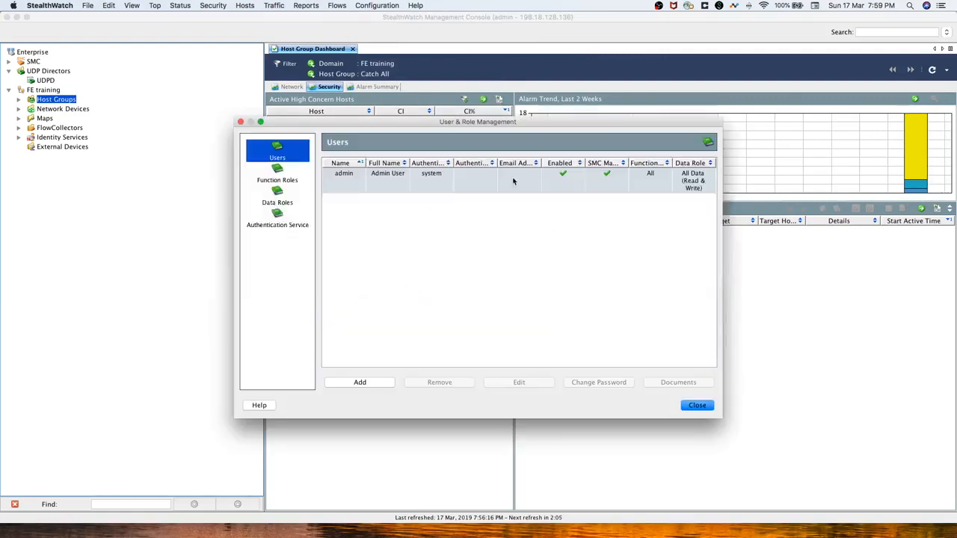
left_click_drag(435, 126, 390, 127)
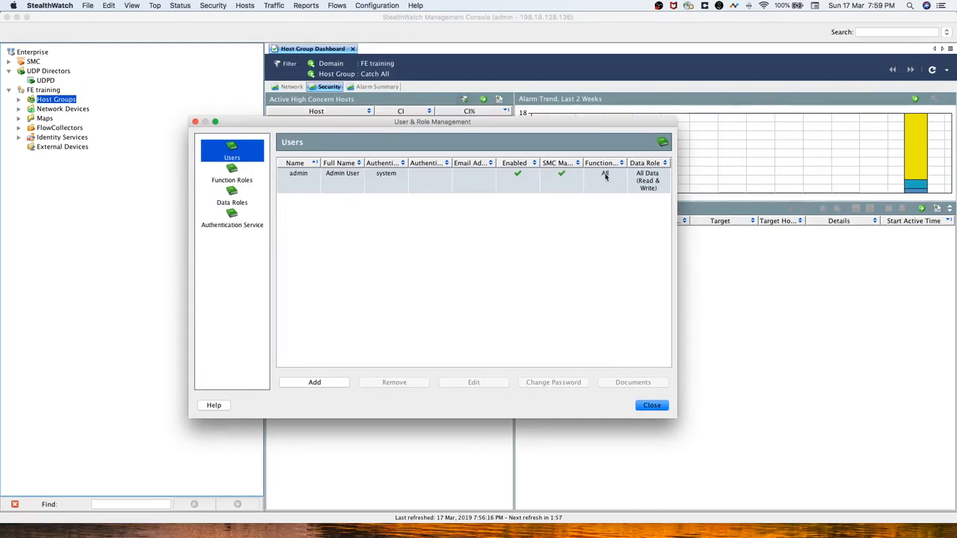
Add a user named soc with full name Security Operations Centre and an e-mail address.
left_click(324, 383)
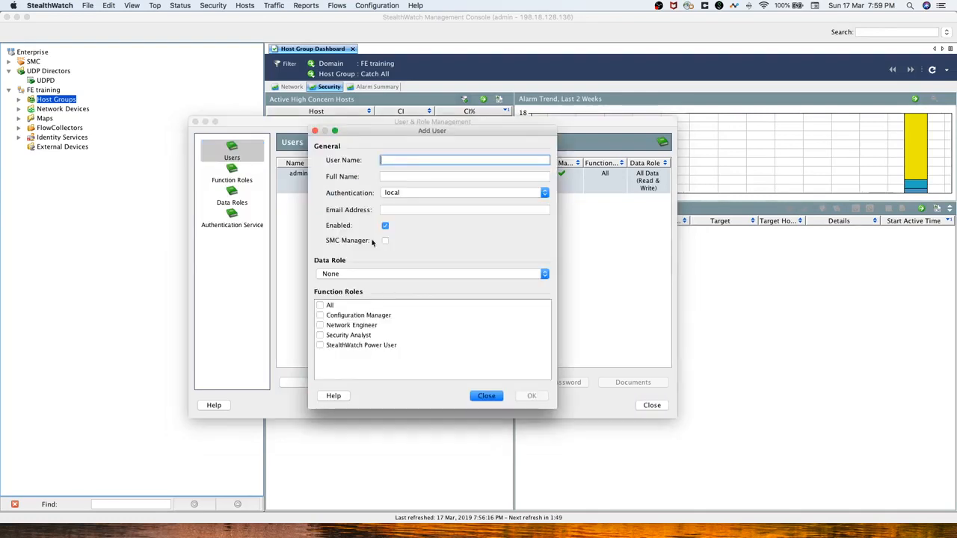
type("soc")
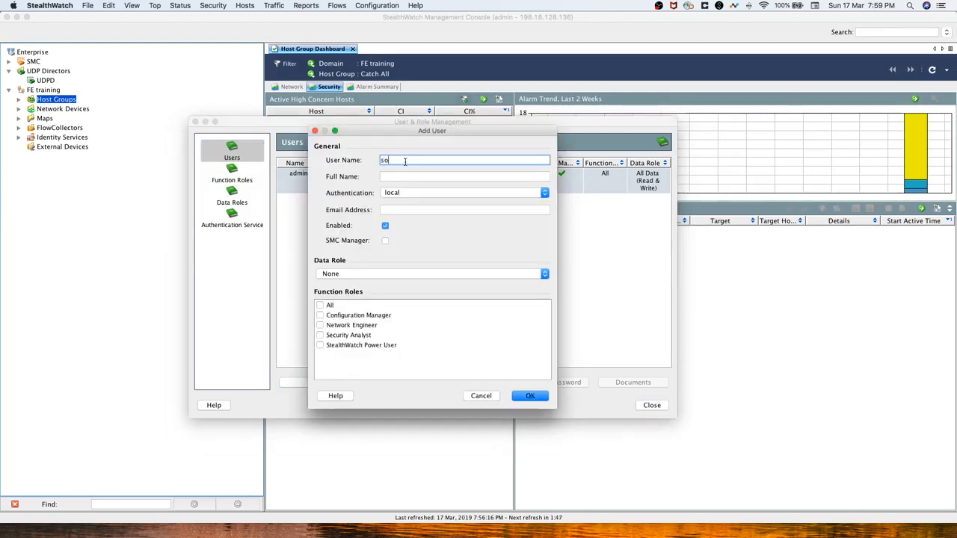
key("Tab")
type("S")
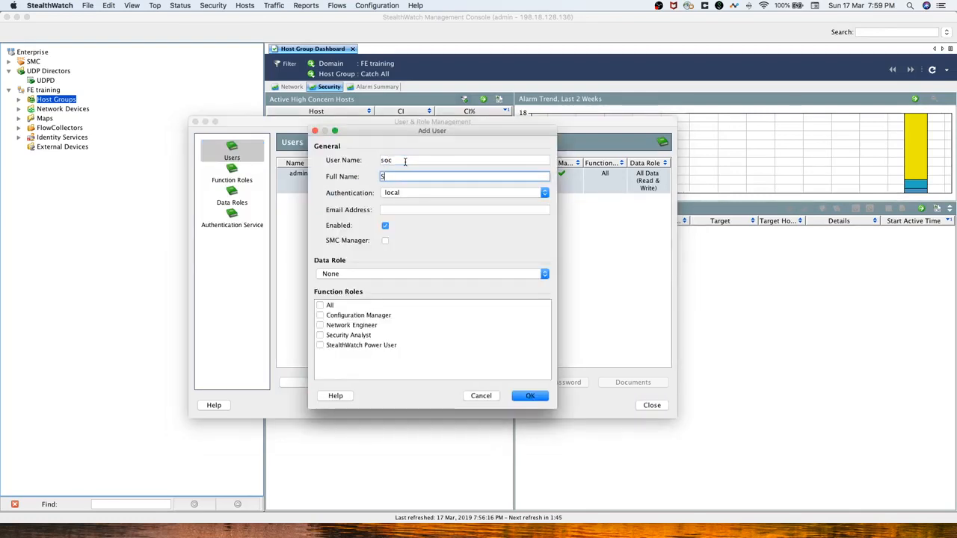
type("ecurity Operations")
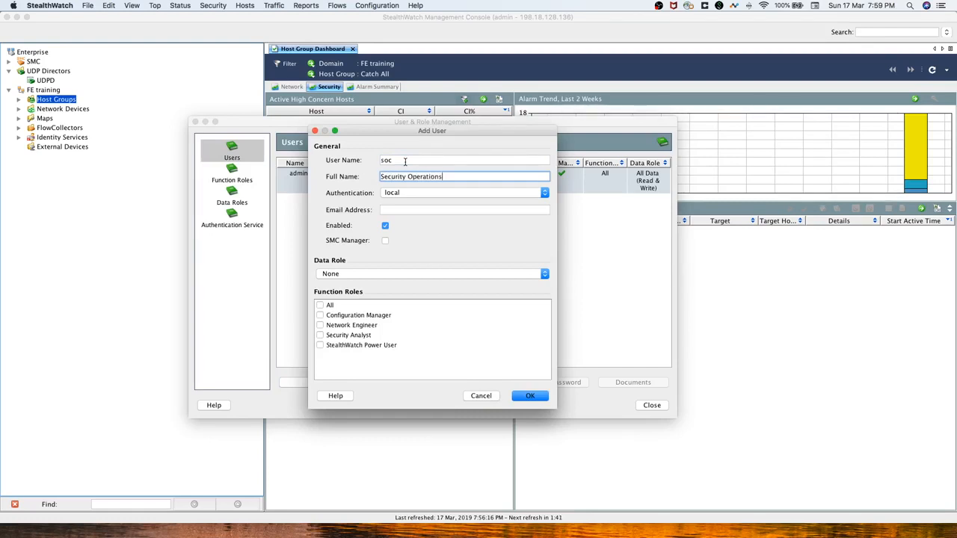
type(" Centre")
left_click(419, 210)
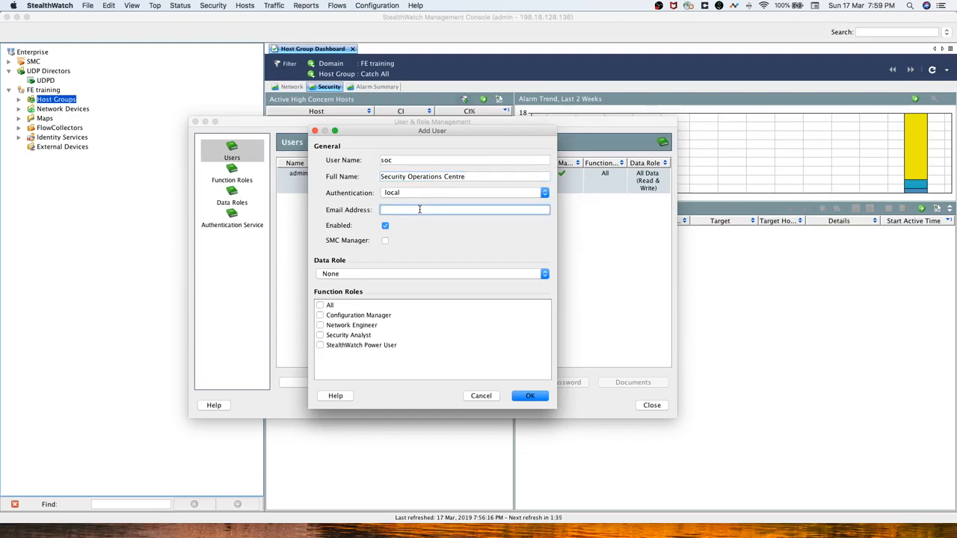
Give soc the All Data (Read Only) and StealthWatch Power User roles and submit.
left_click(364, 275)
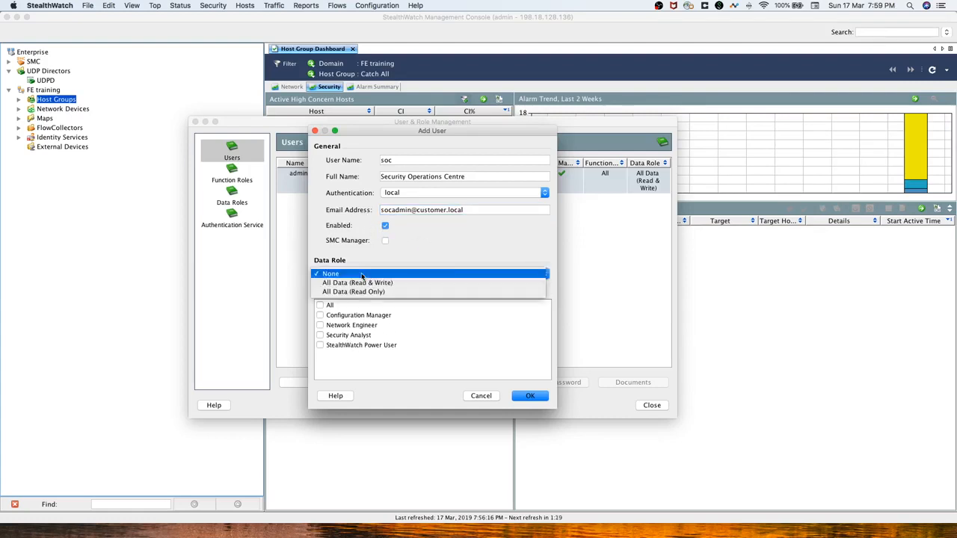
left_click(396, 292)
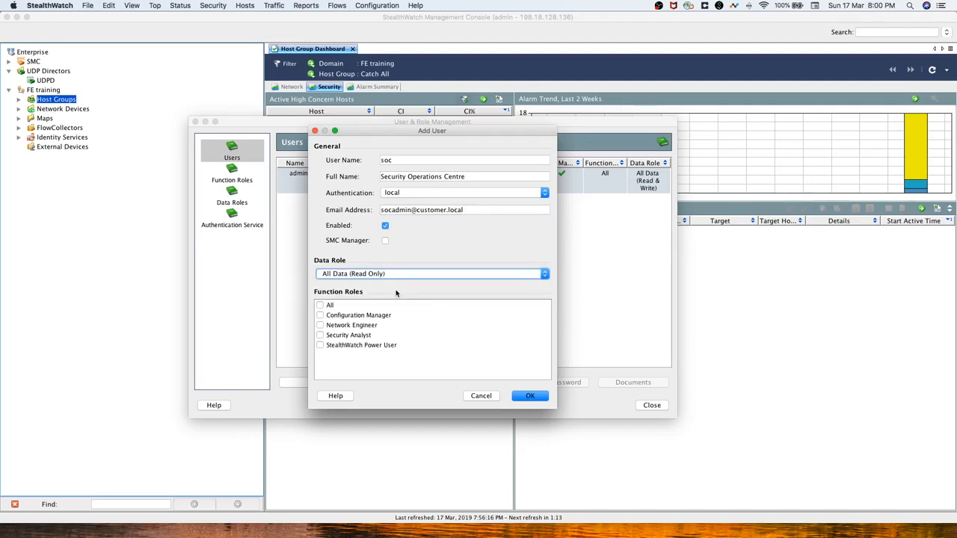
left_click(320, 346)
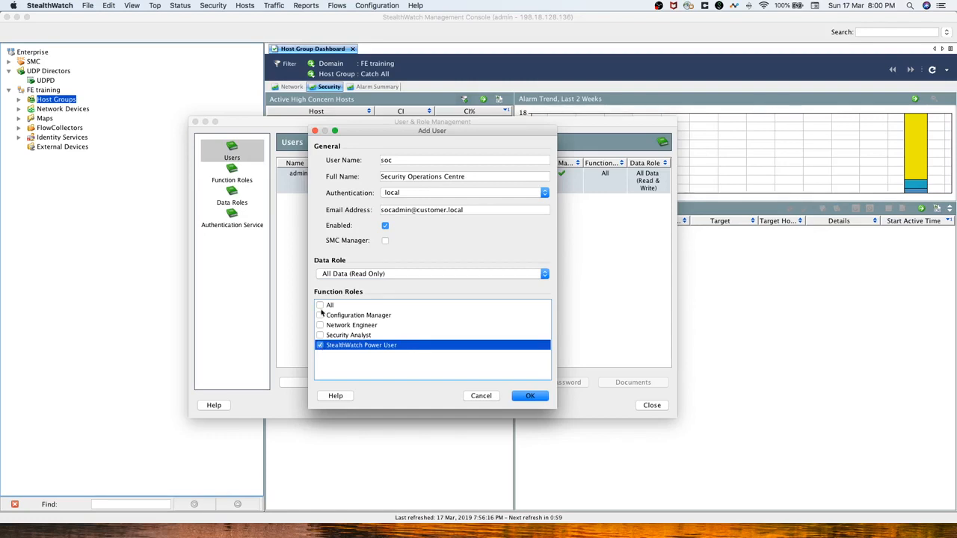
left_click(348, 274)
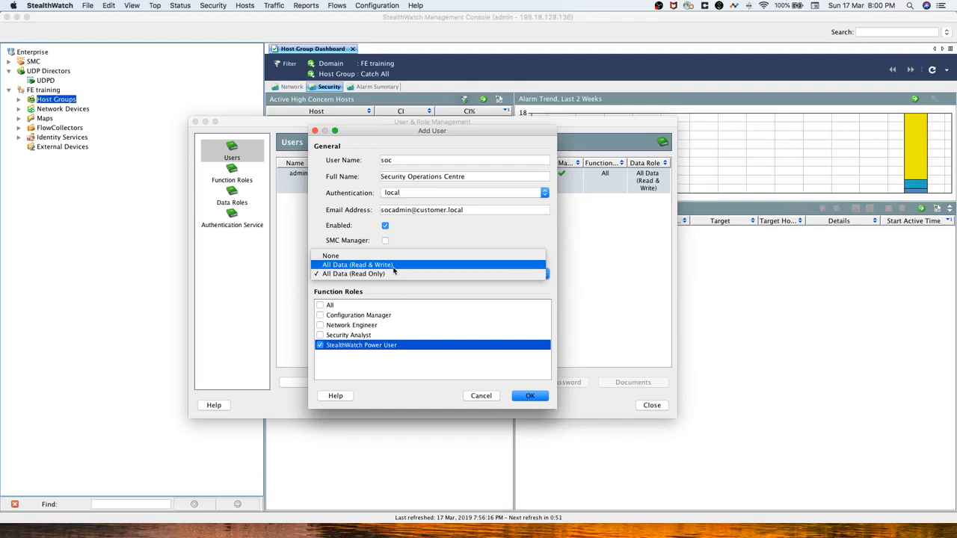
left_click(398, 307)
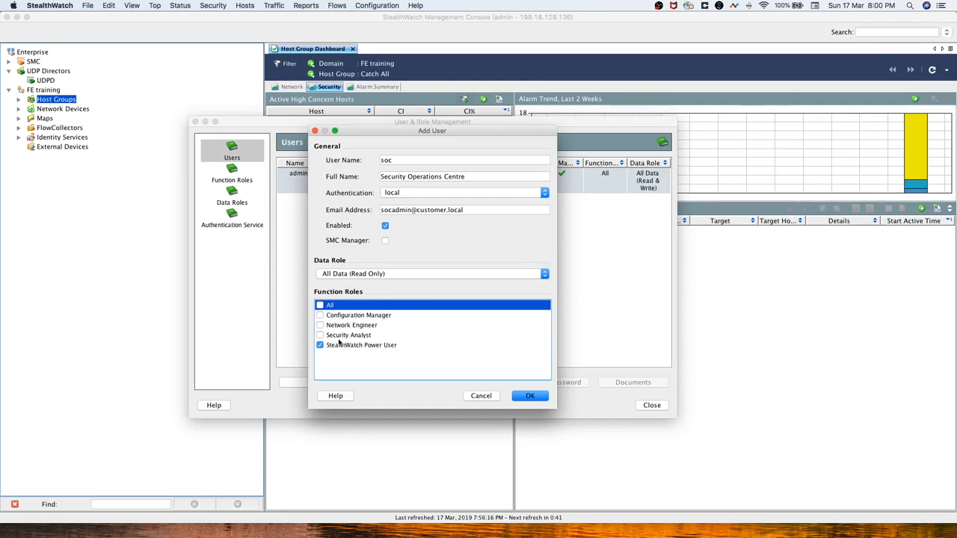
left_click(530, 396)
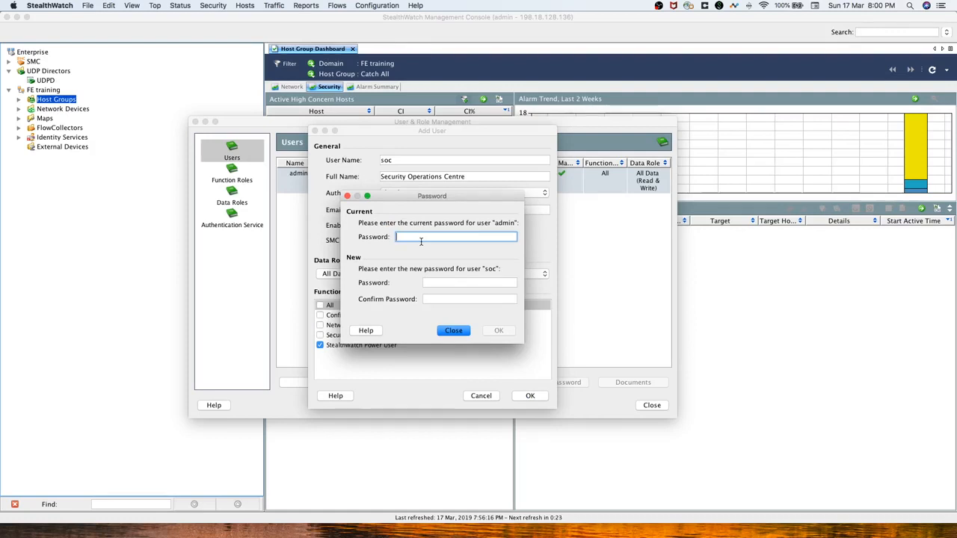
Enter the admin's current password plus soc's new password and its confirmation.
type("••••••••")
key("Tab")
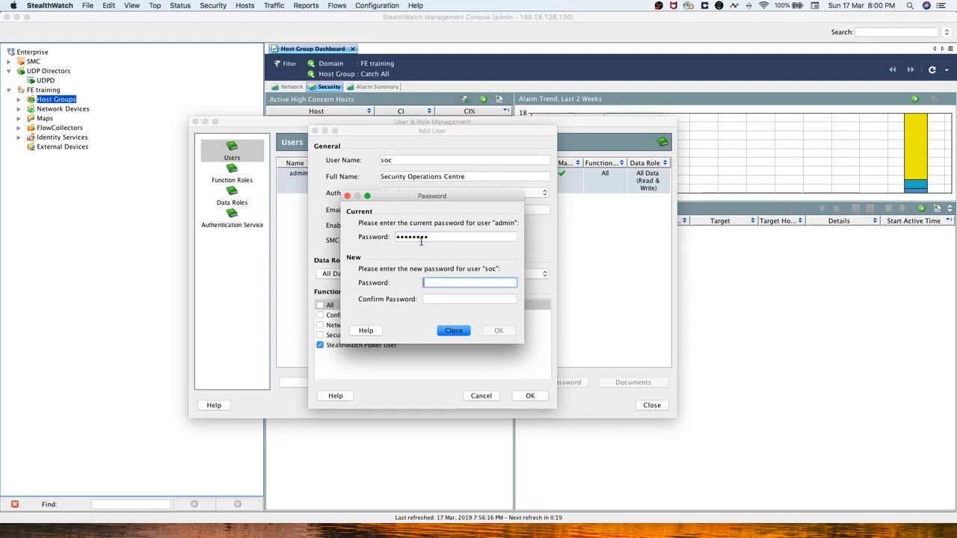
type("••••••••")
key("Tab")
type("••")
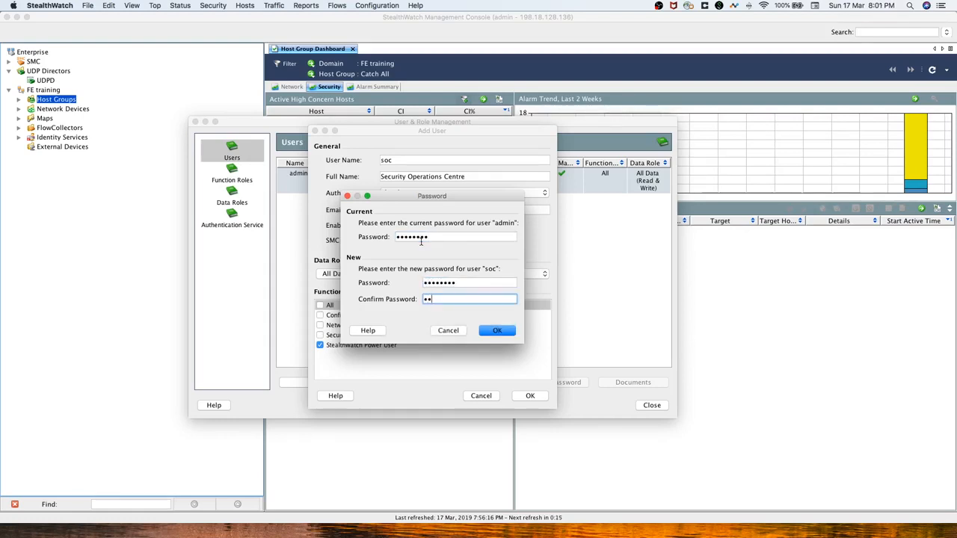
type("•••••")
key("BackSpace")
key("BackSpace")
key("BackSpace")
key("BackSpace")
key("BackSpace")
key("BackSpace")
key("BackSpace")
type("••••••••")
left_click(495, 331)
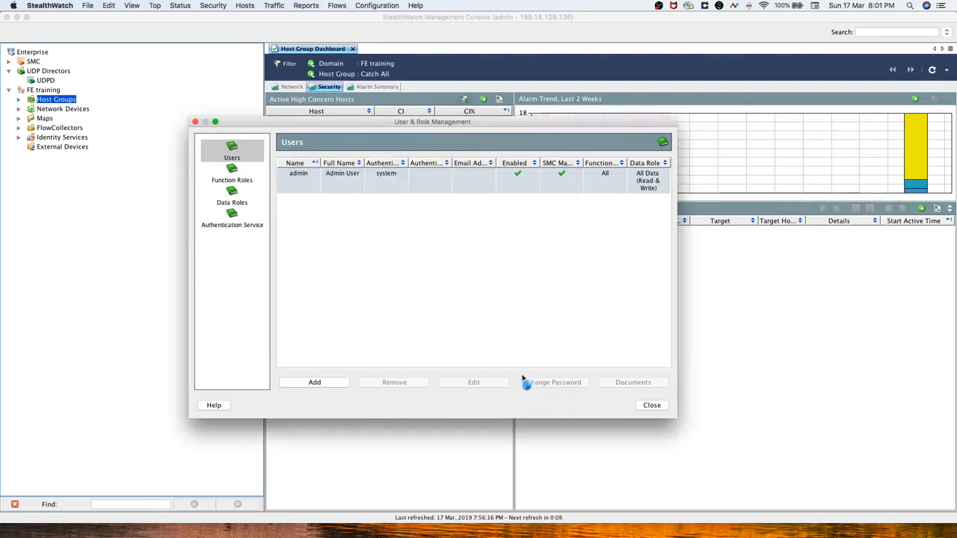
Save soc, select its row in the Users list, and view the Data Roles list.
left_click(530, 395)
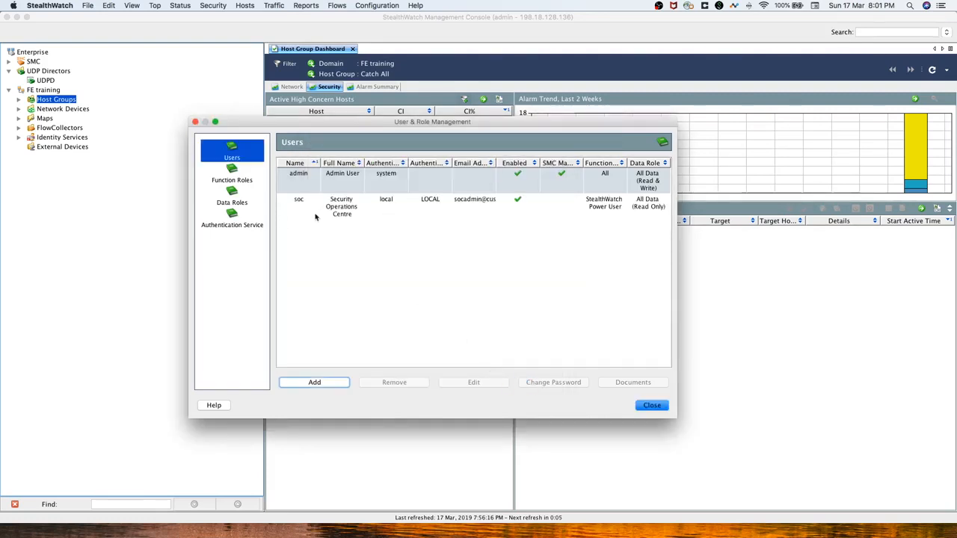
left_click(457, 209)
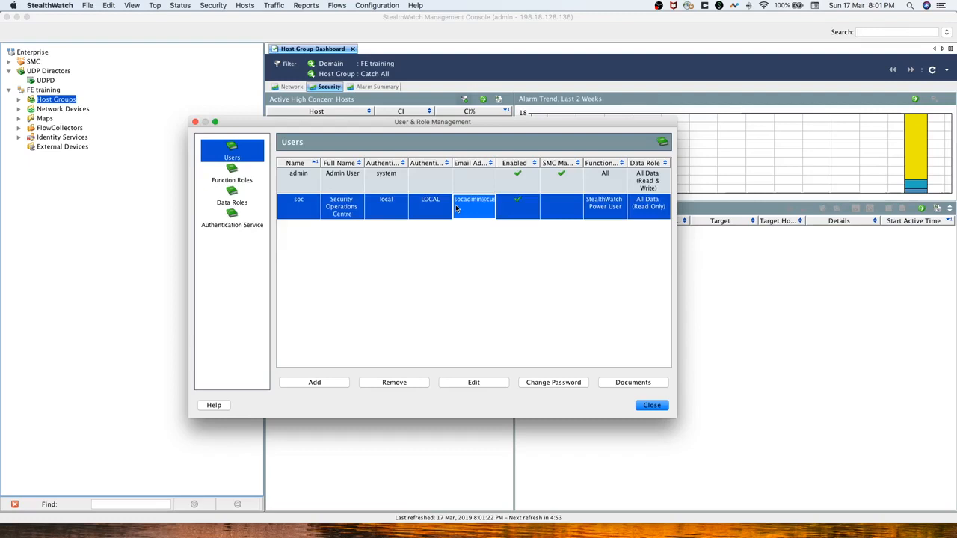
left_click(241, 200)
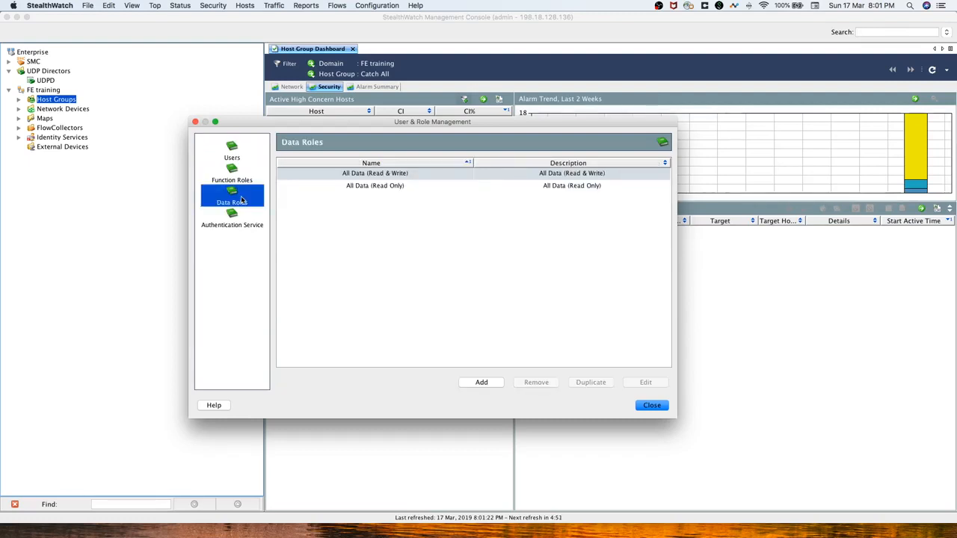
Create a data role 'helpdesk data role' described as 'Host group the helpdesk can access'.
left_click(398, 187)
left_click(414, 177)
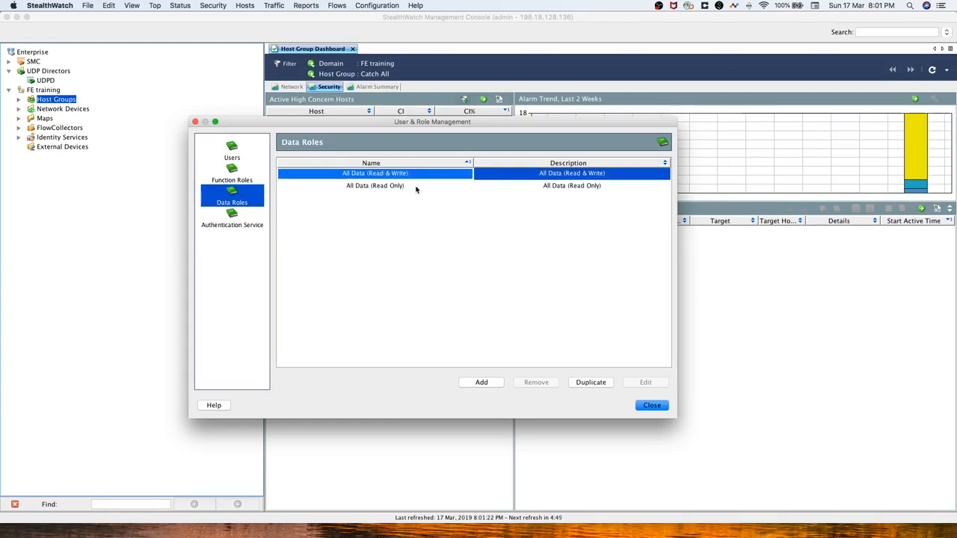
left_click(480, 383)
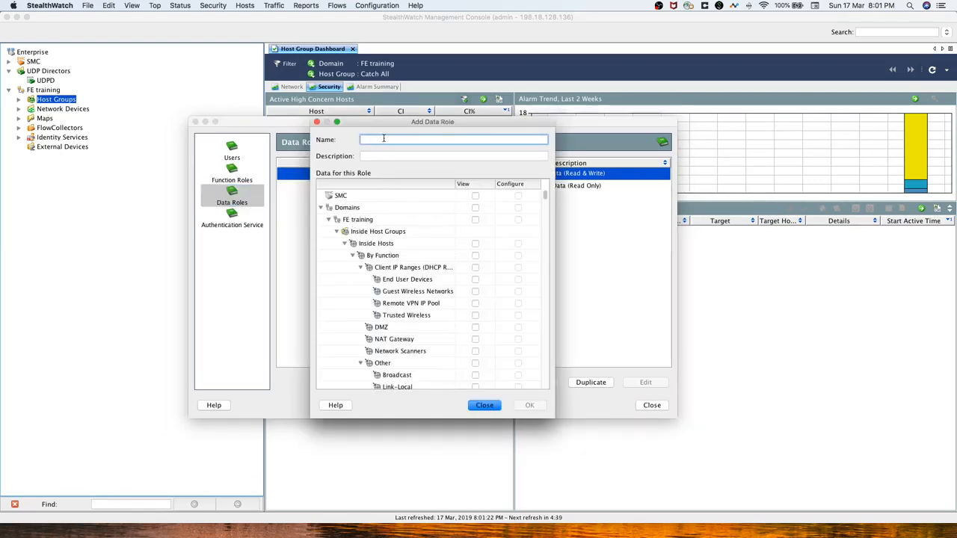
type("helpd")
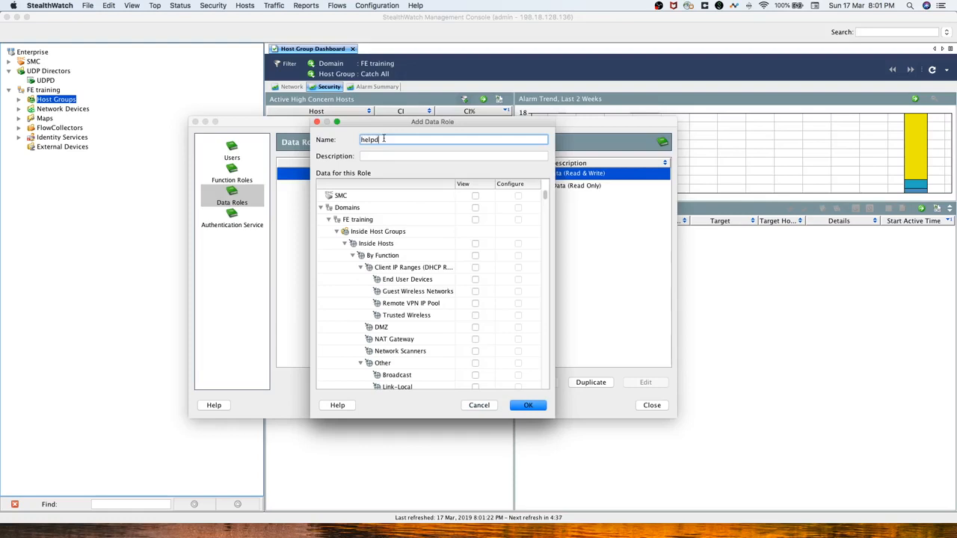
type("esk data role")
left_click(371, 156)
type("H")
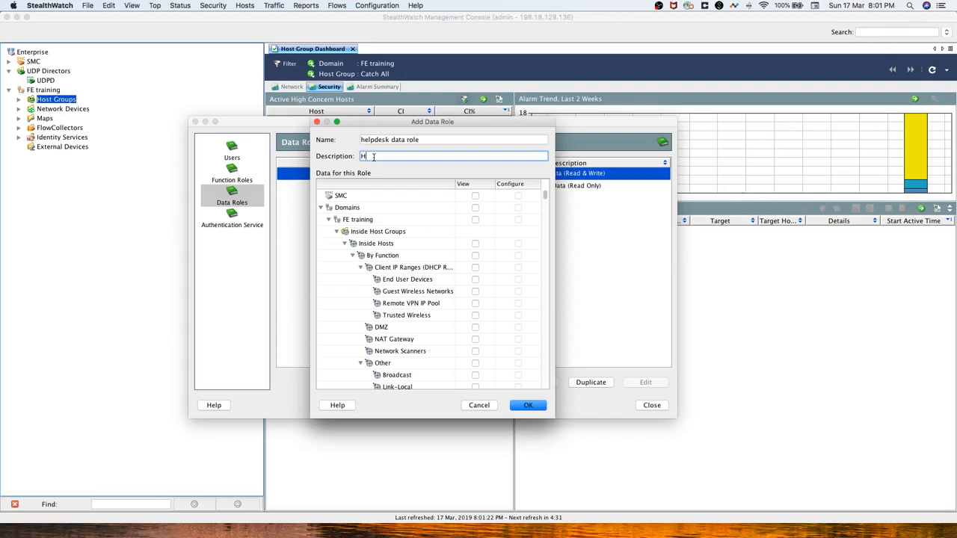
type("ost group the helpdesk can access")
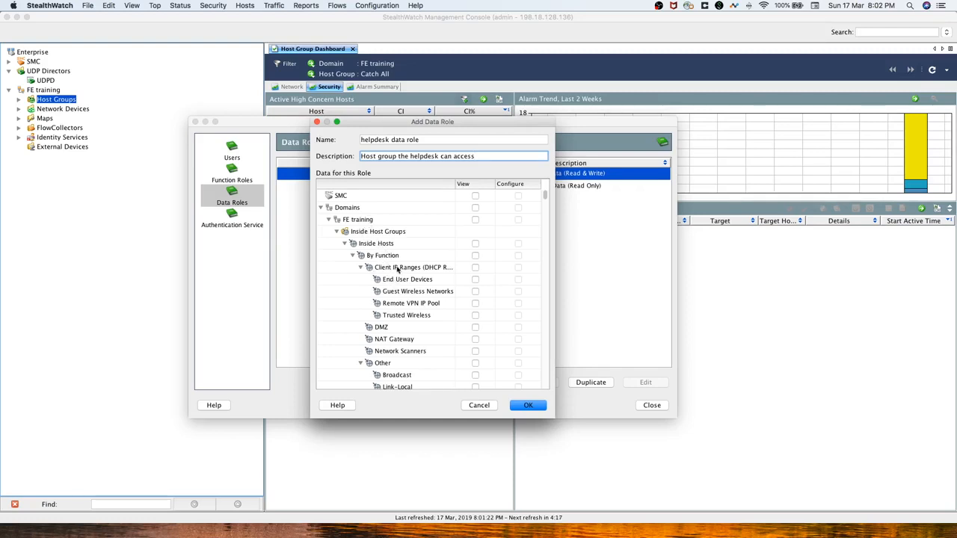
Grant the role View access to Atlanta and Outside Hosts, then save it.
scroll(401, 271, "down", 3)
scroll(399, 301, "down", 15)
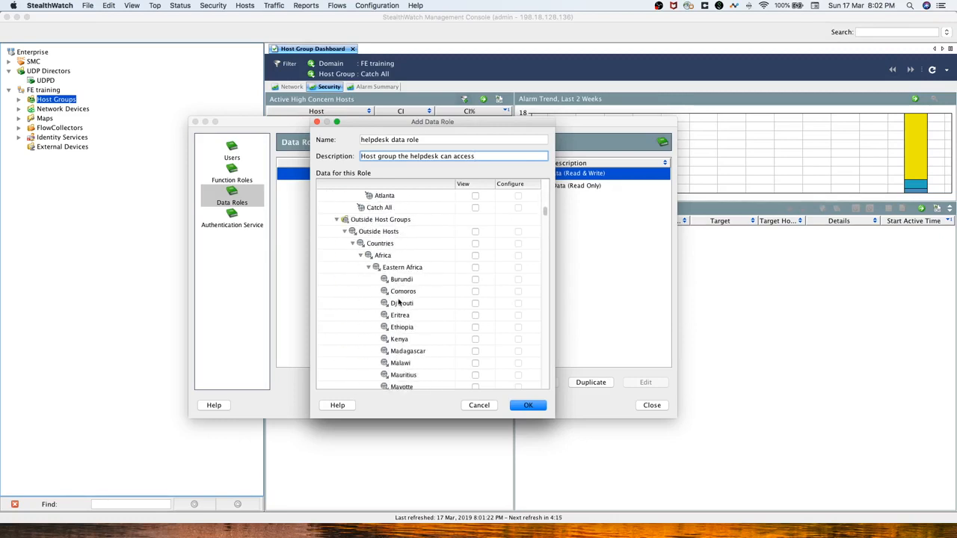
scroll(390, 283, "up", 1)
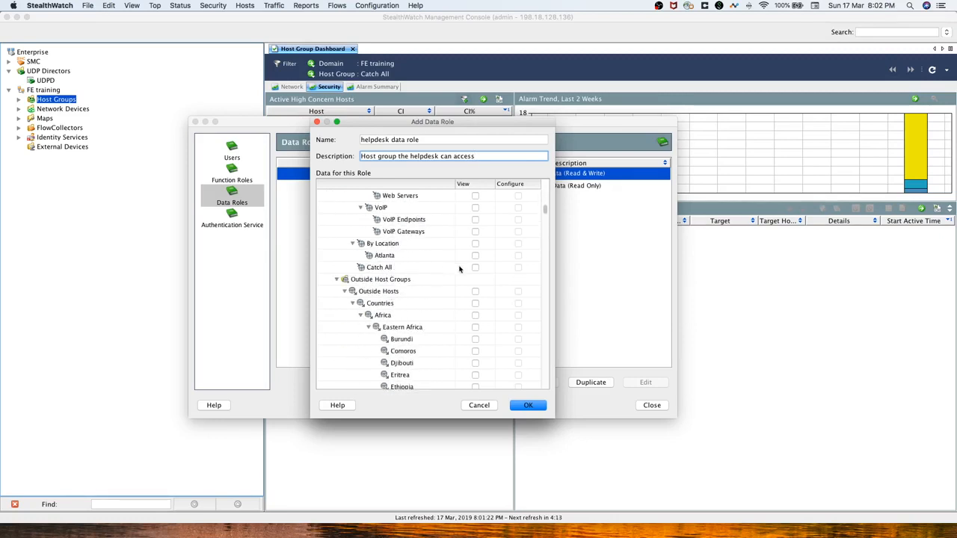
left_click(477, 258)
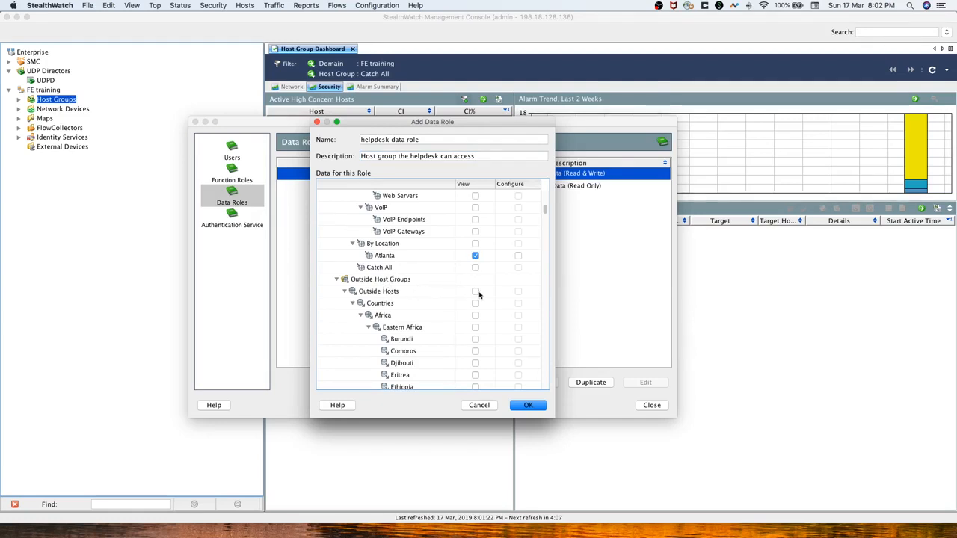
left_click(477, 292)
scroll(480, 315, "up", 10)
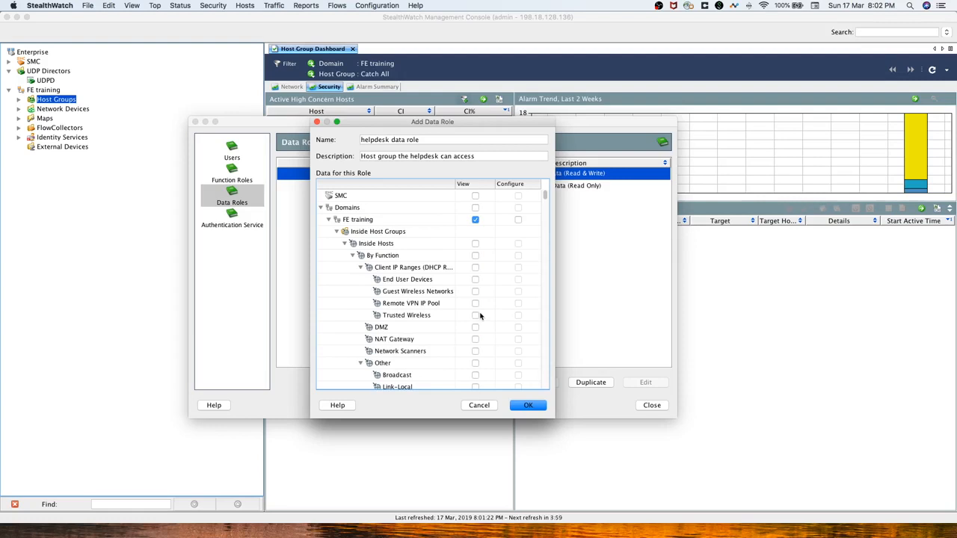
left_click(529, 405)
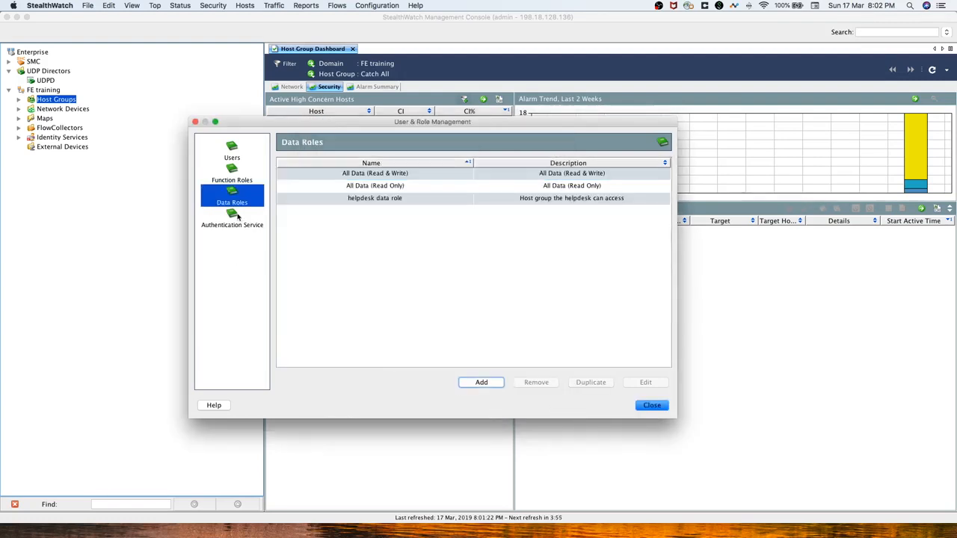
Switch User & Role Management to the Function Roles list.
left_click(230, 179)
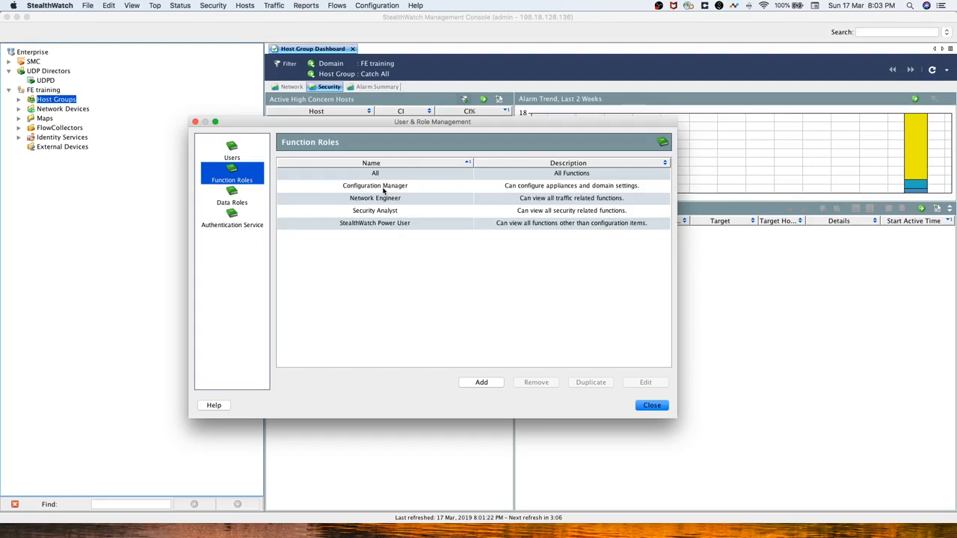
Add a function role 'Helpdesk functions' with description 'Functions approved for the helpdesk'.
left_click(487, 387)
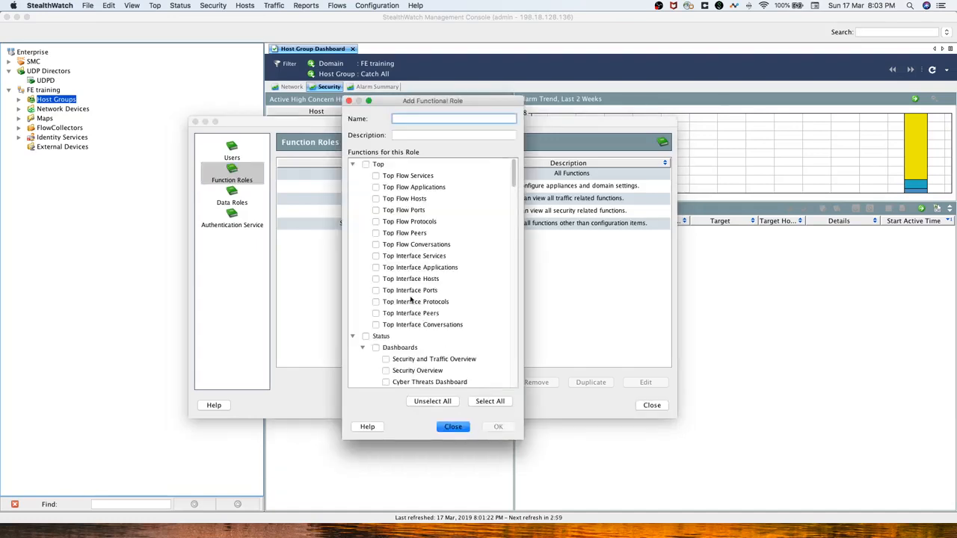
scroll(418, 284, "down", 15)
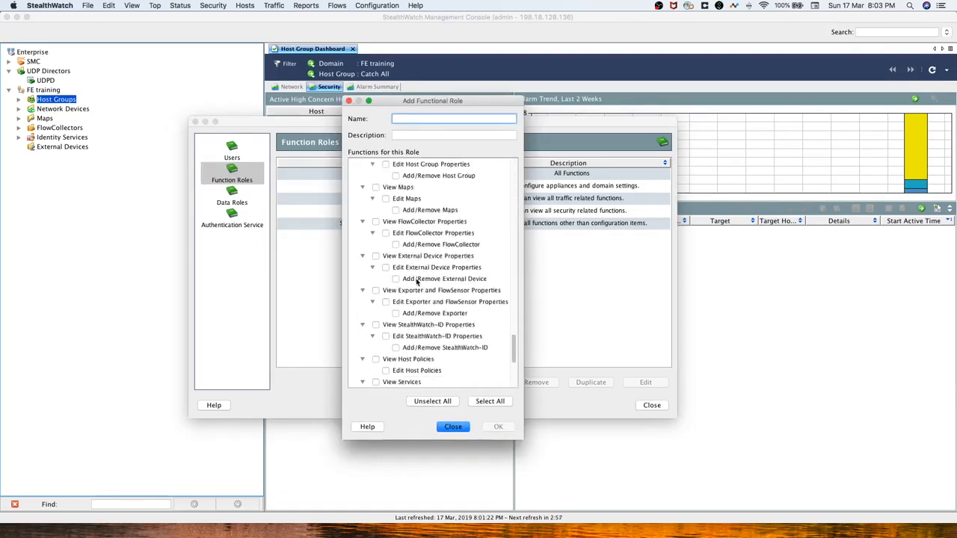
scroll(426, 294, "up", 15)
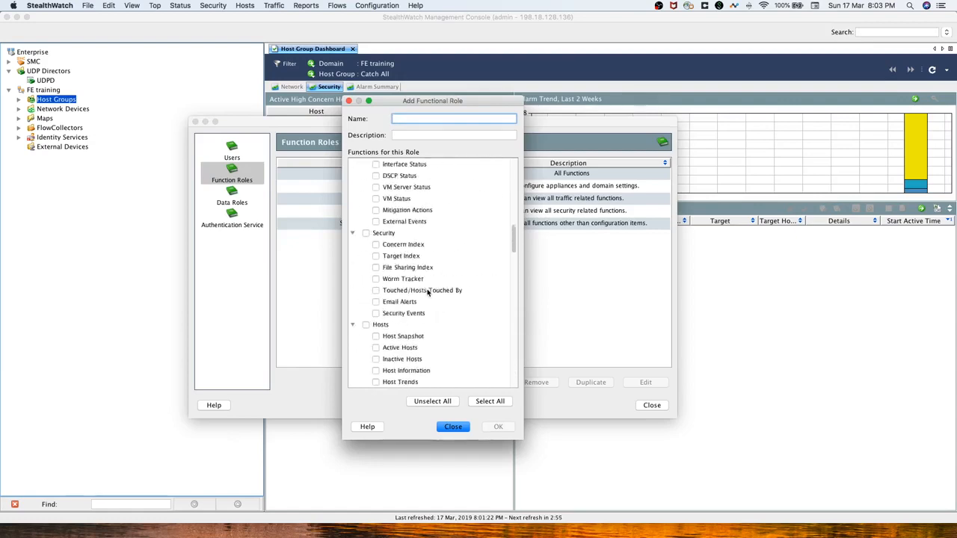
scroll(428, 293, "up", 5)
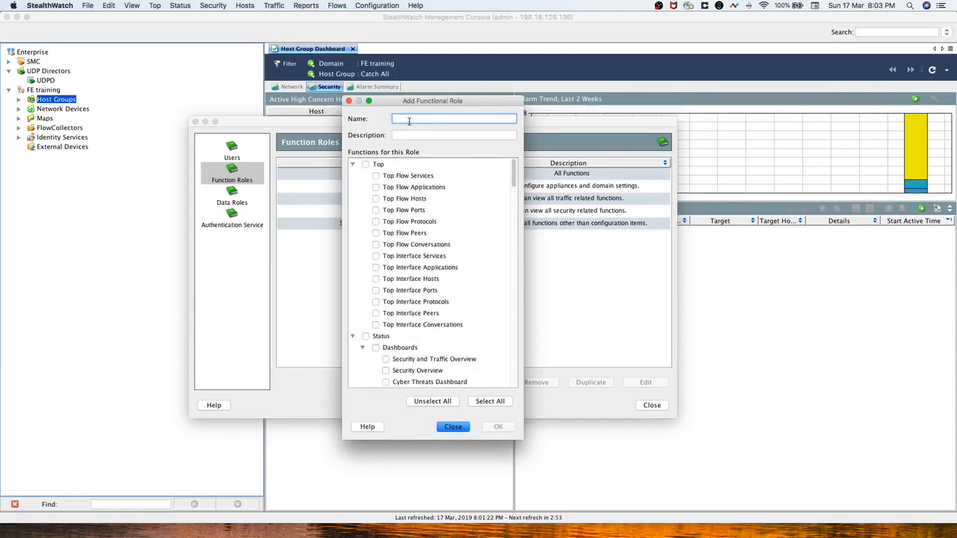
type("Helpdesk ")
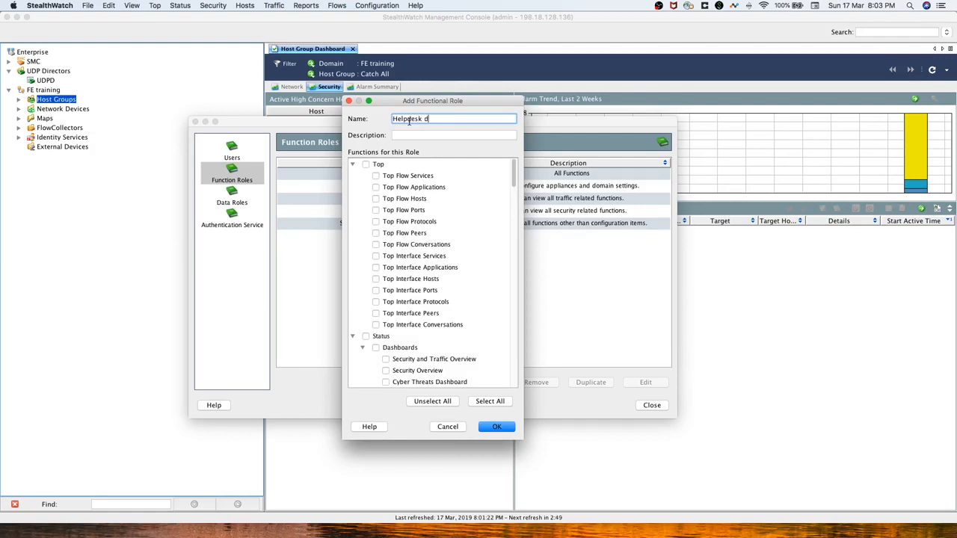
type("functions")
key("Tab")
type("Functions ")
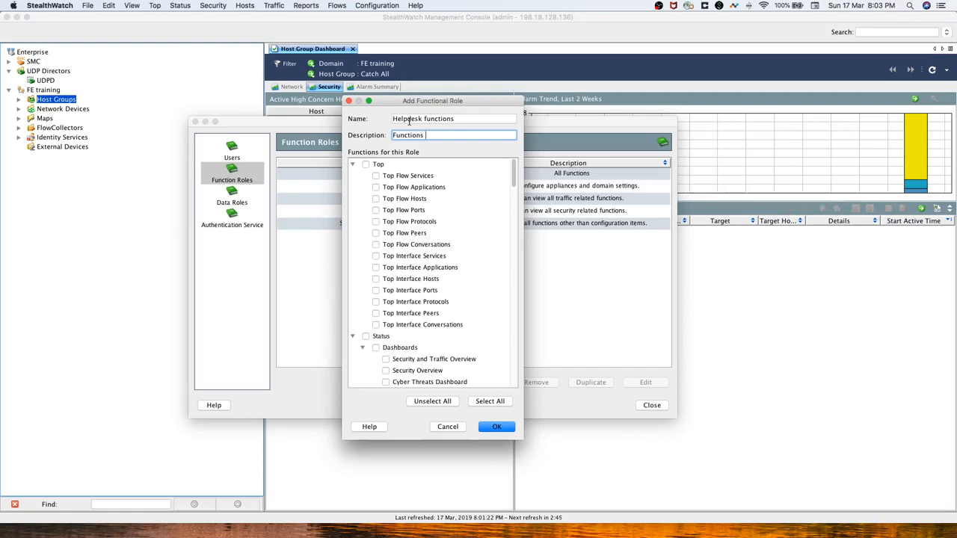
type("approved for the helpdesk")
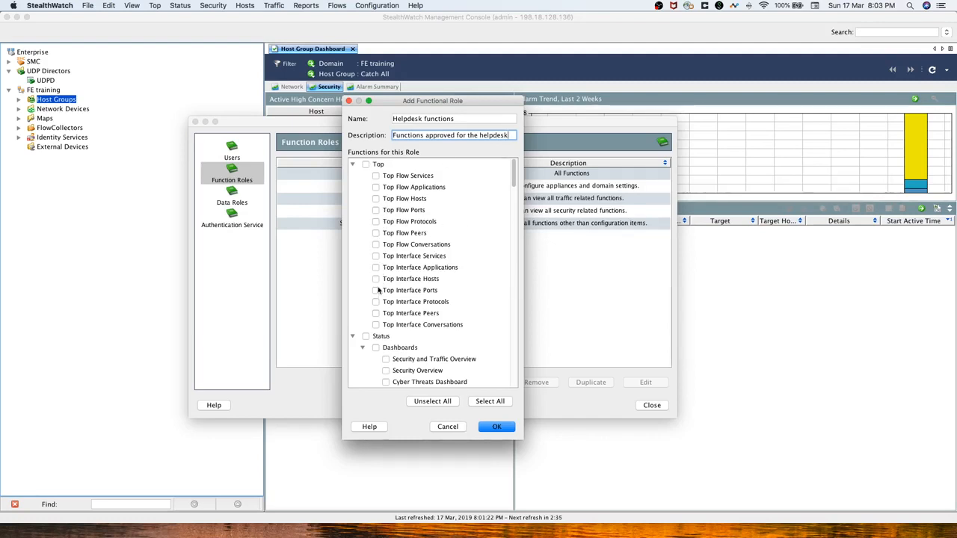
Allow the Top Flow Conversations and Host Snapshot functions for the Helpdesk functions role.
left_click(375, 245)
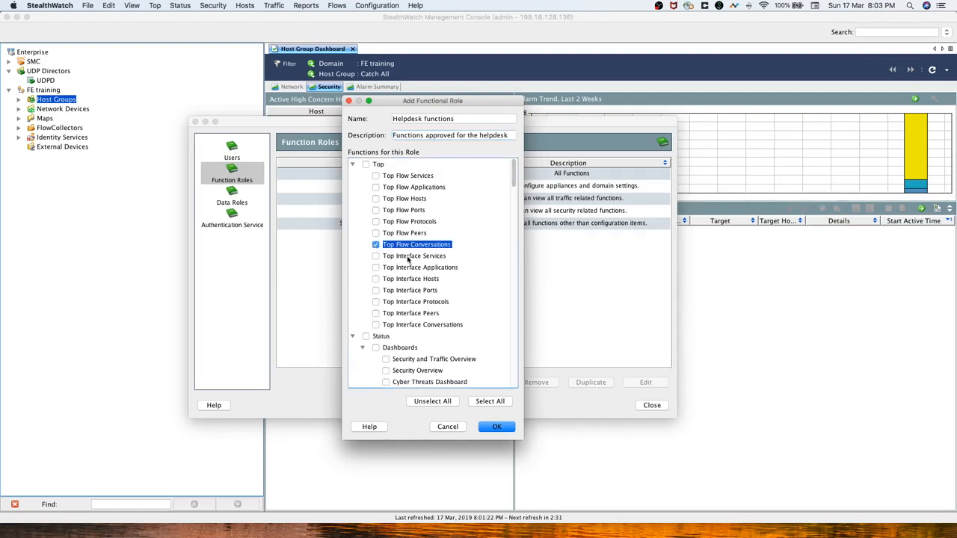
scroll(428, 299, "down", 5)
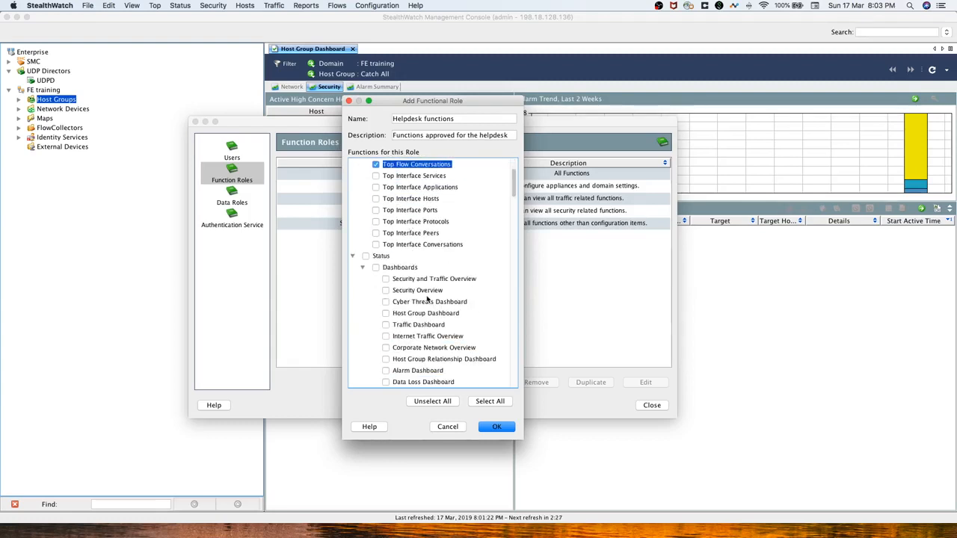
scroll(428, 299, "down", 3)
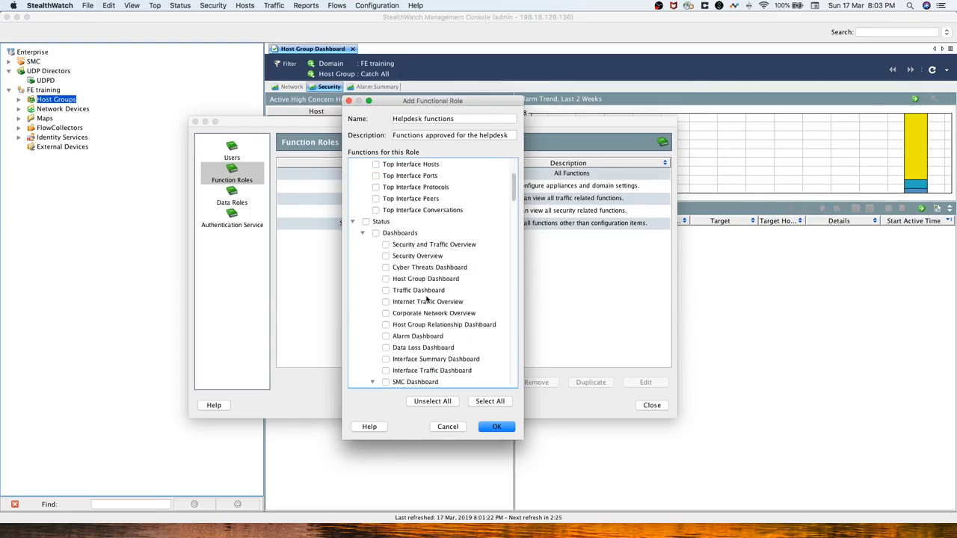
scroll(427, 301, "down", 2)
scroll(413, 311, "down", 1)
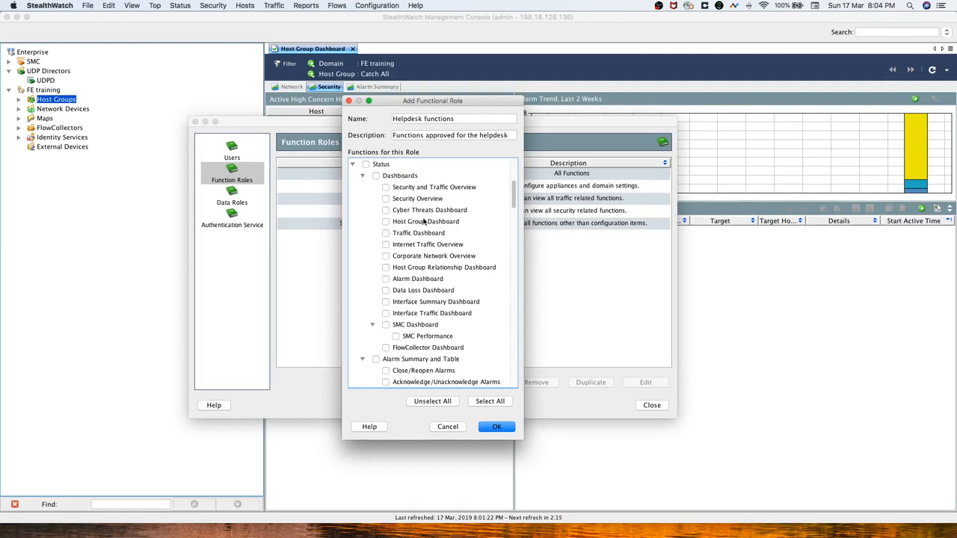
scroll(423, 221, "down", 2)
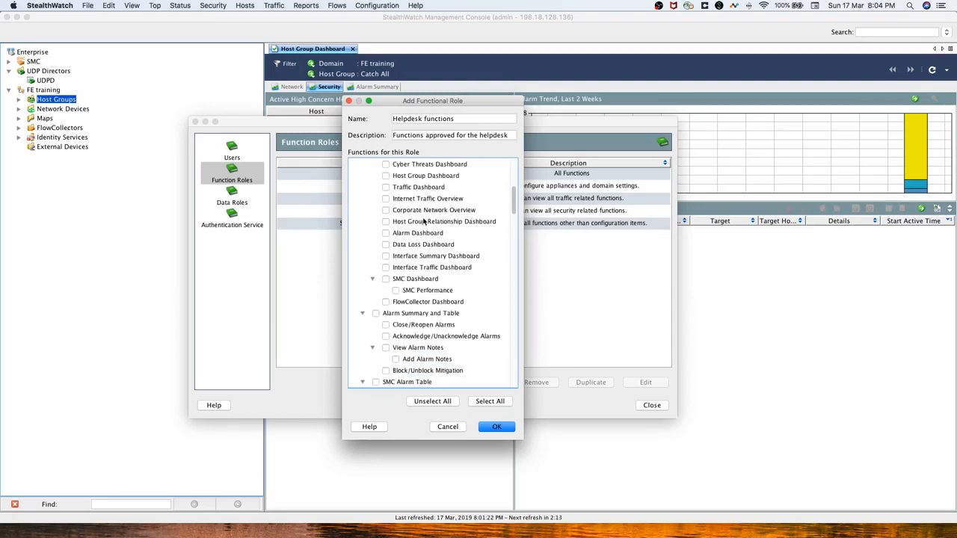
scroll(423, 222, "down", 5)
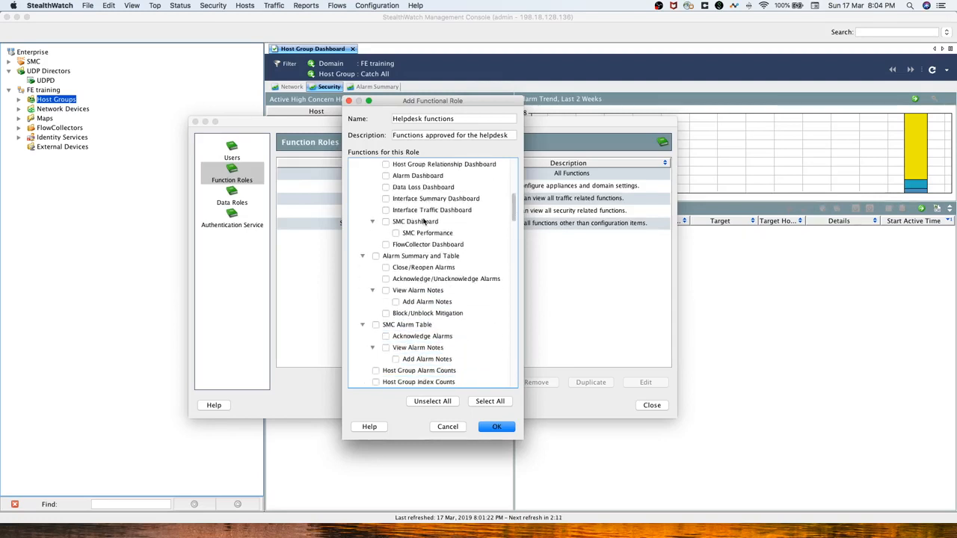
scroll(424, 222, "down", 1)
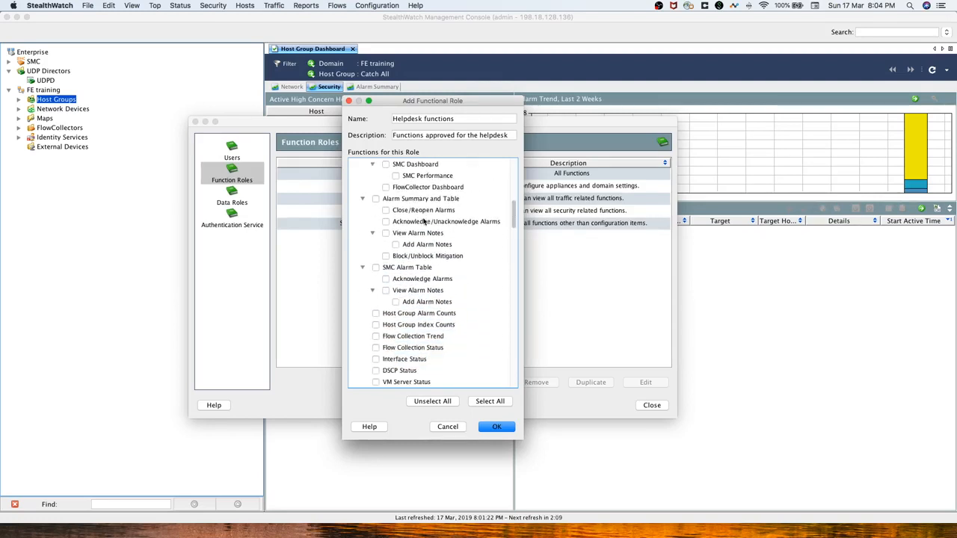
scroll(423, 221, "down", 3)
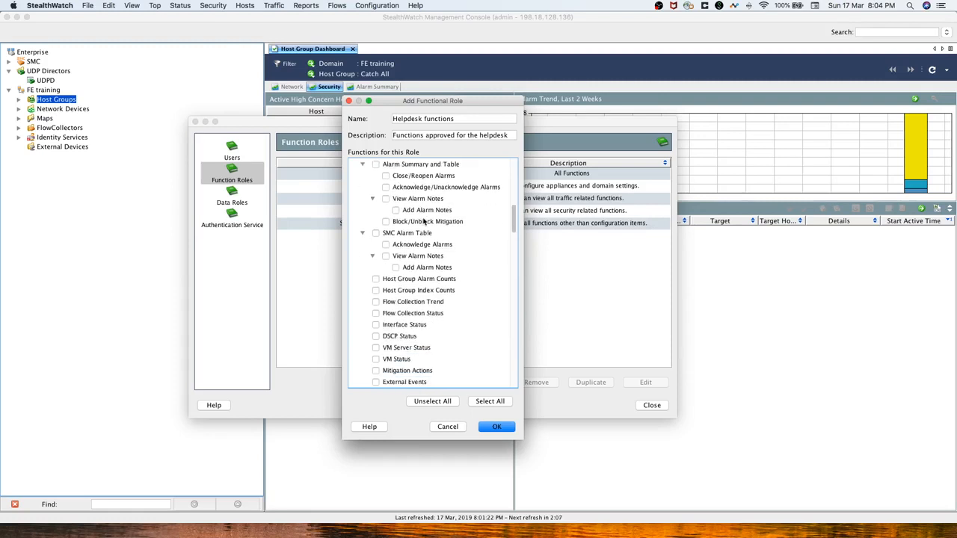
scroll(423, 222, "down", 1)
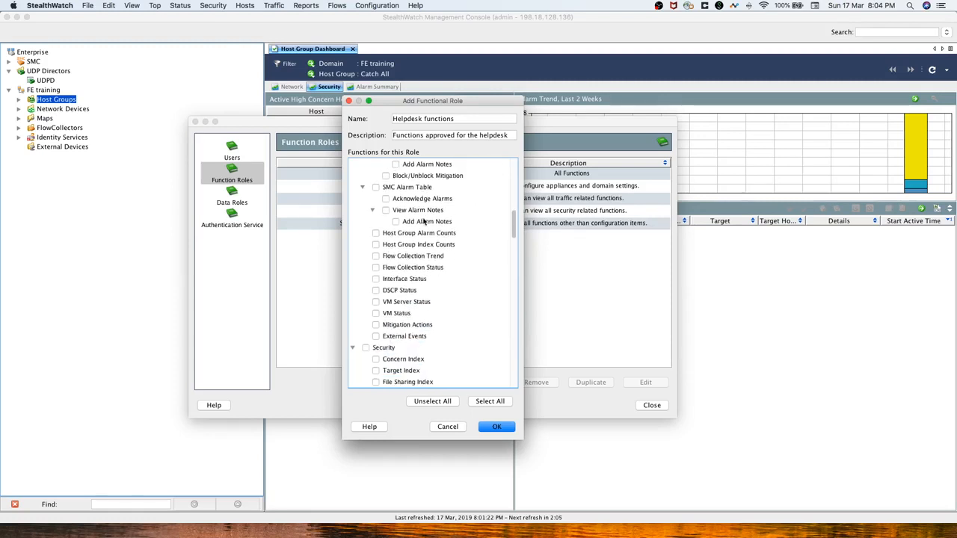
scroll(423, 221, "down", 3)
scroll(423, 221, "down", 6)
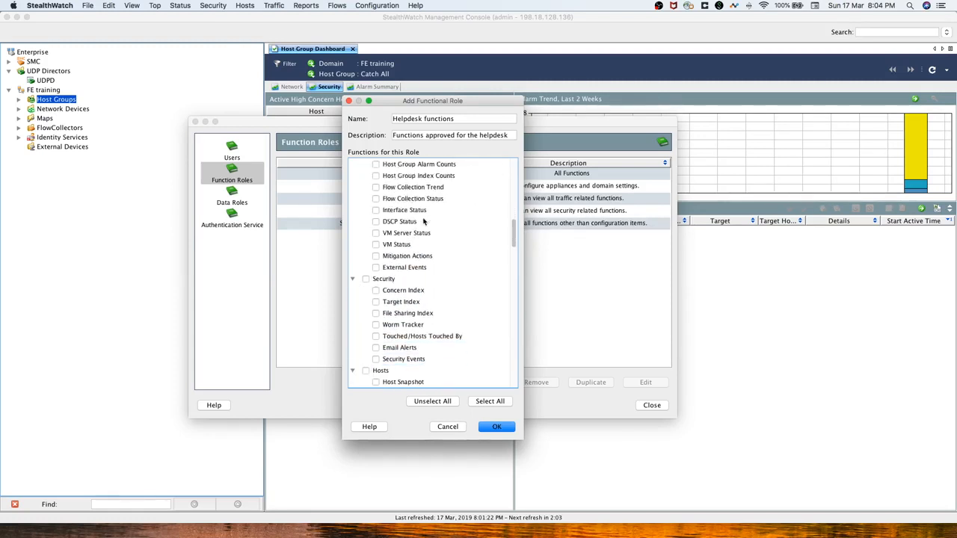
left_click(376, 348)
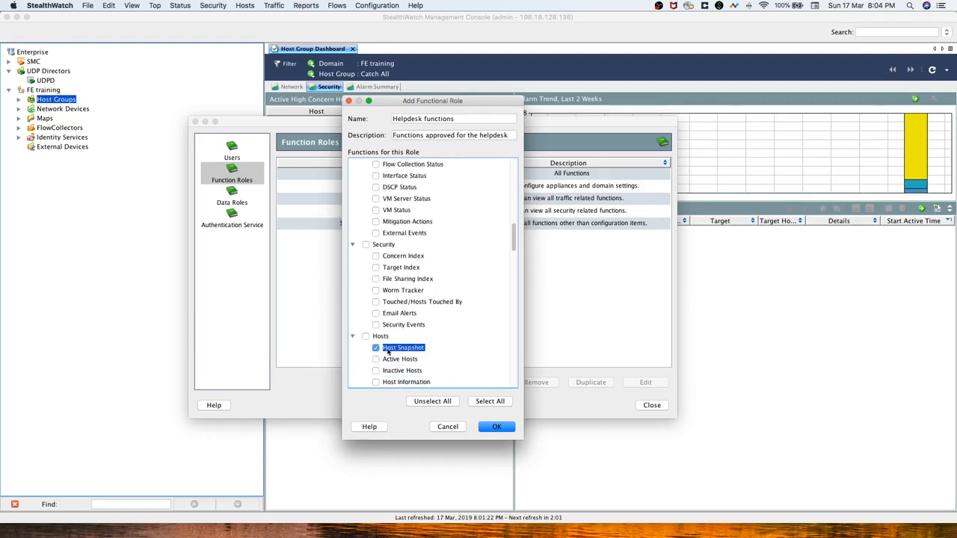
Allow the Flow Traffic function under Traffic for the role.
scroll(458, 347, "down", 6)
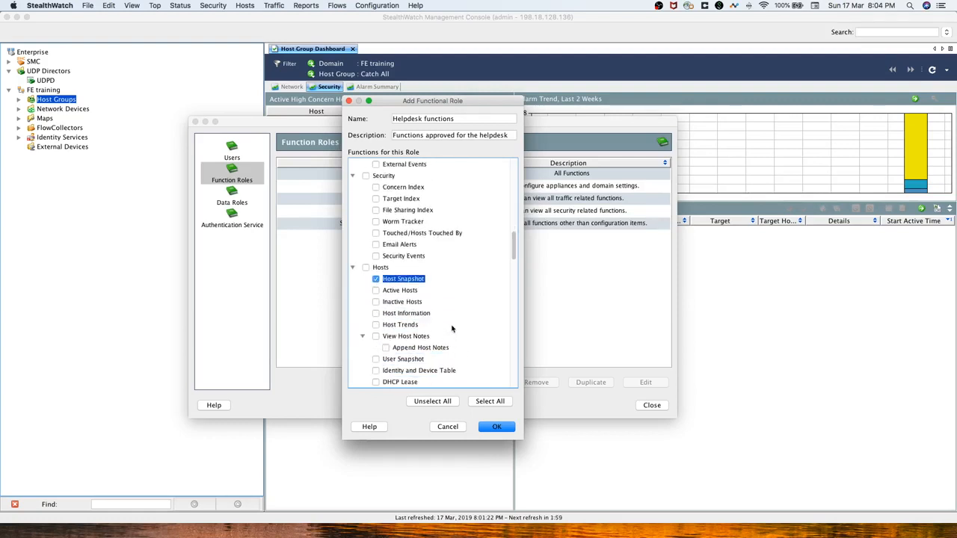
scroll(449, 329, "down", 10)
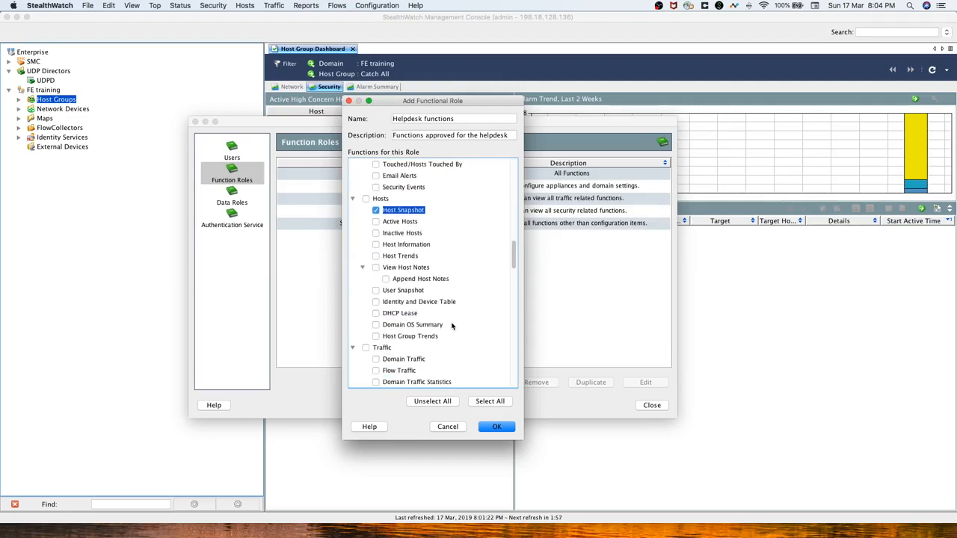
scroll(439, 330, "down", 15)
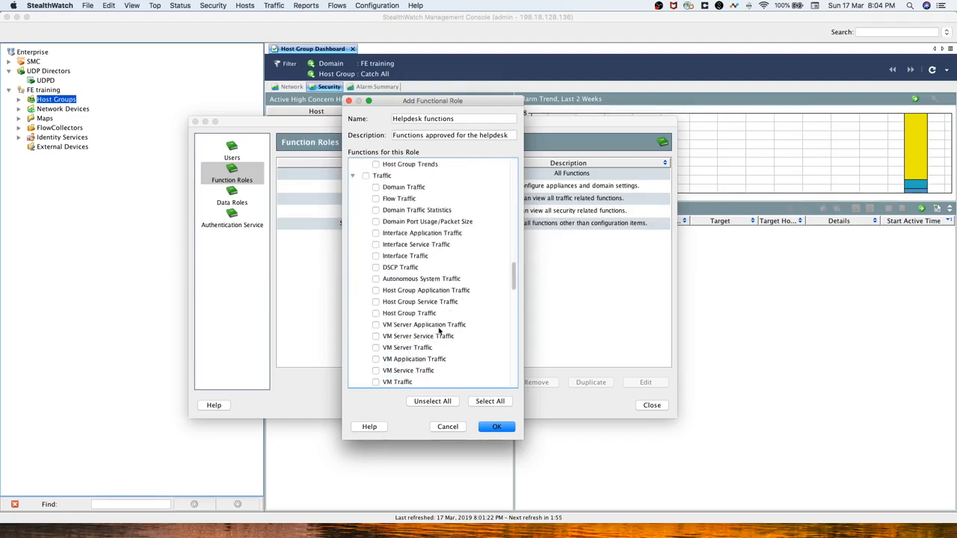
scroll(440, 330, "down", 10)
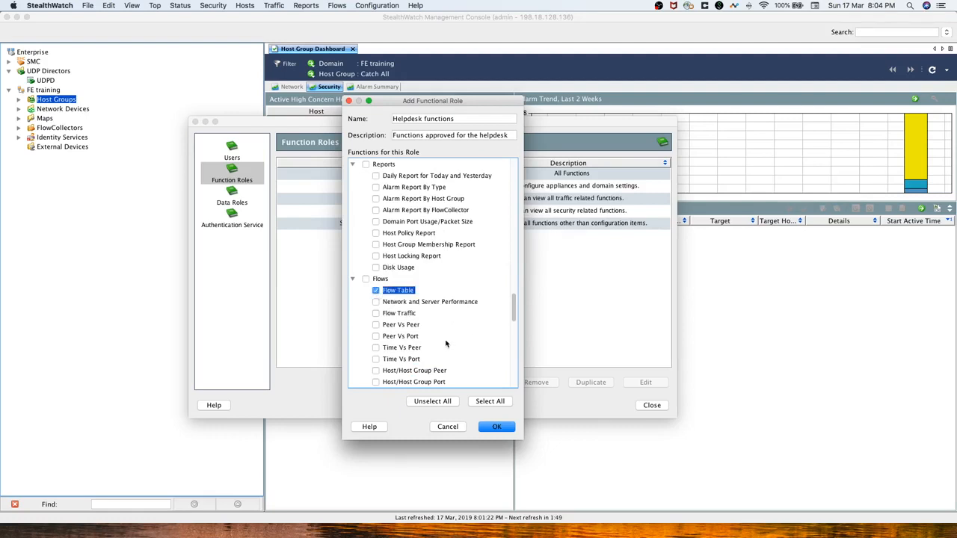
scroll(446, 343, "down", 10)
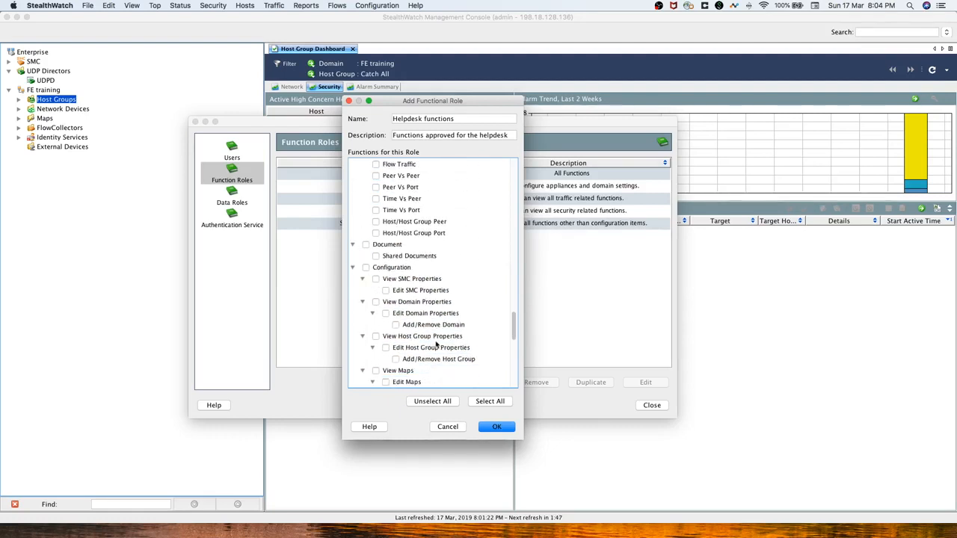
scroll(436, 344, "down", 10)
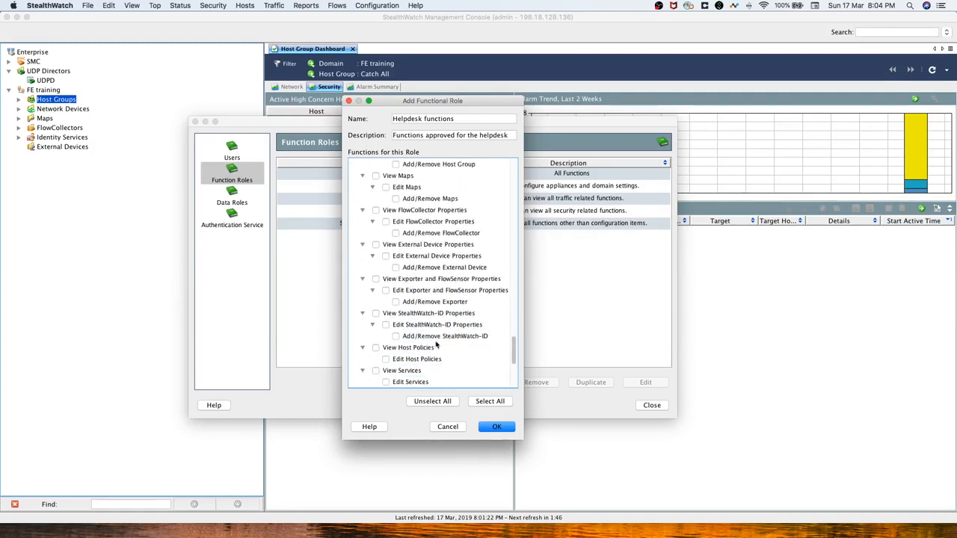
scroll(437, 344, "down", 3)
scroll(437, 344, "up", 20)
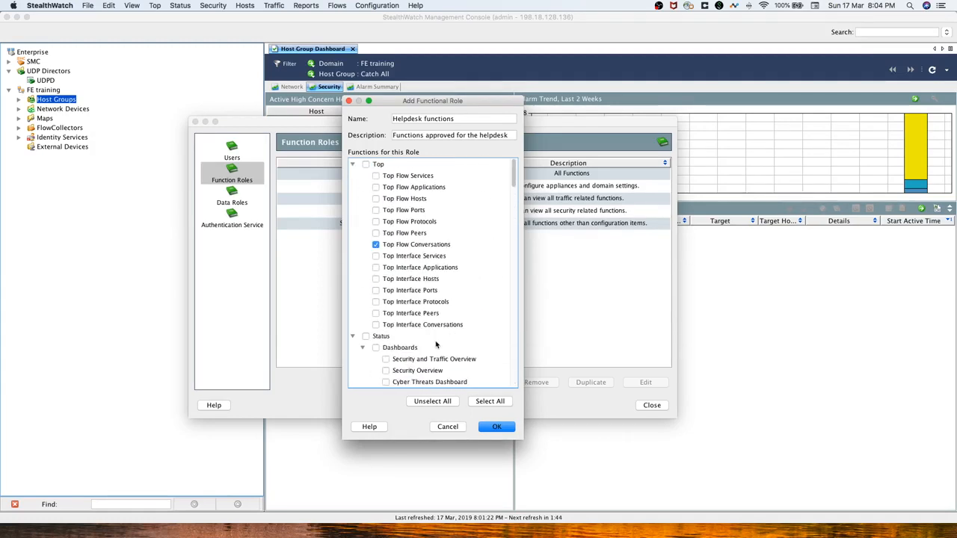
scroll(430, 344, "down", 8)
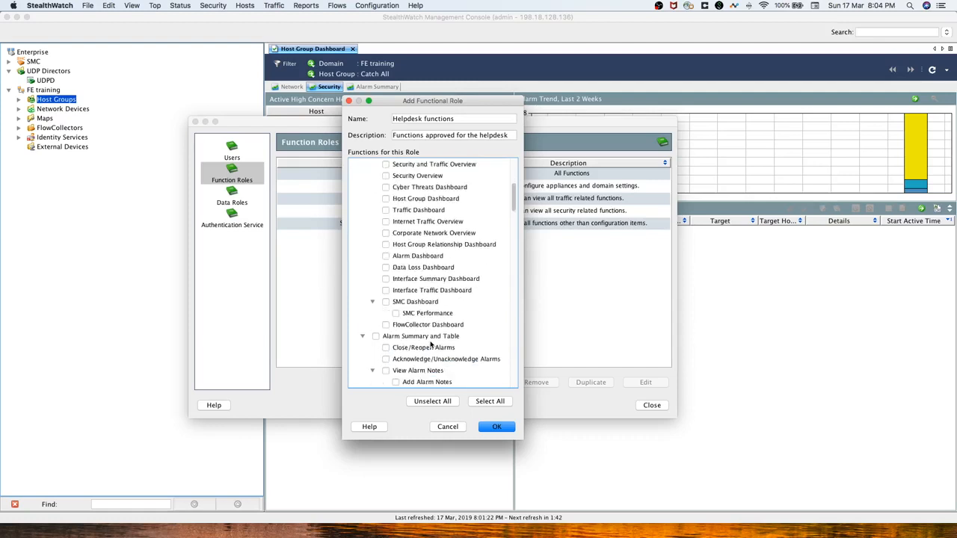
scroll(430, 344, "down", 6)
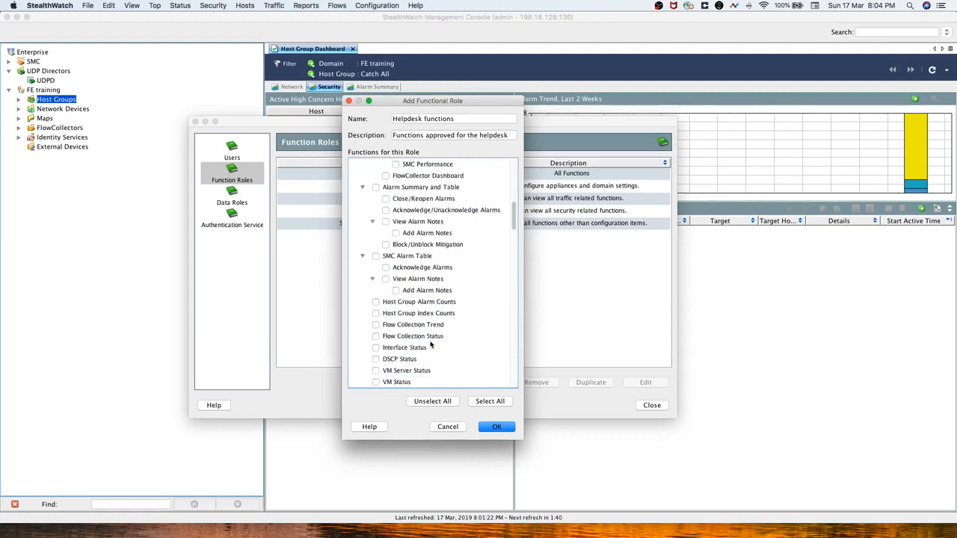
scroll(430, 344, "down", 5)
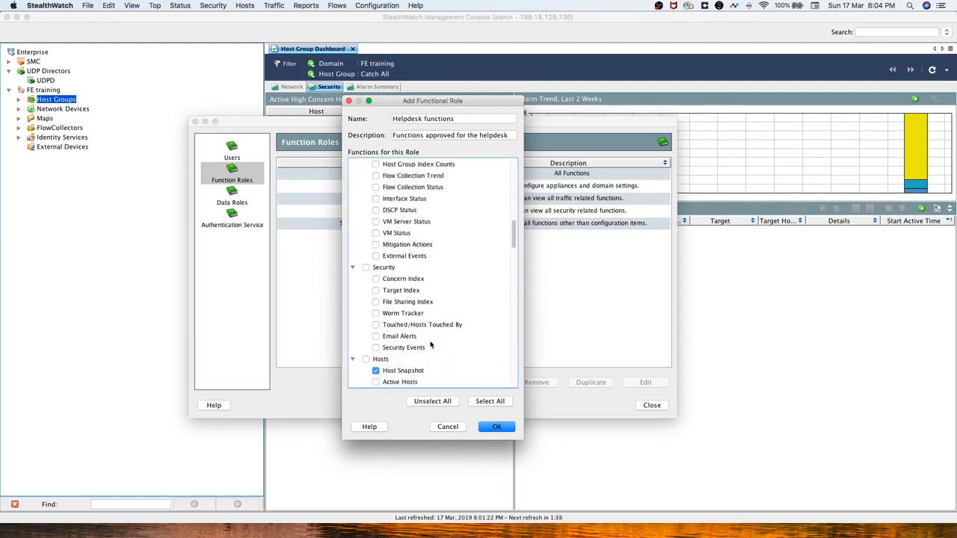
scroll(430, 344, "down", 6)
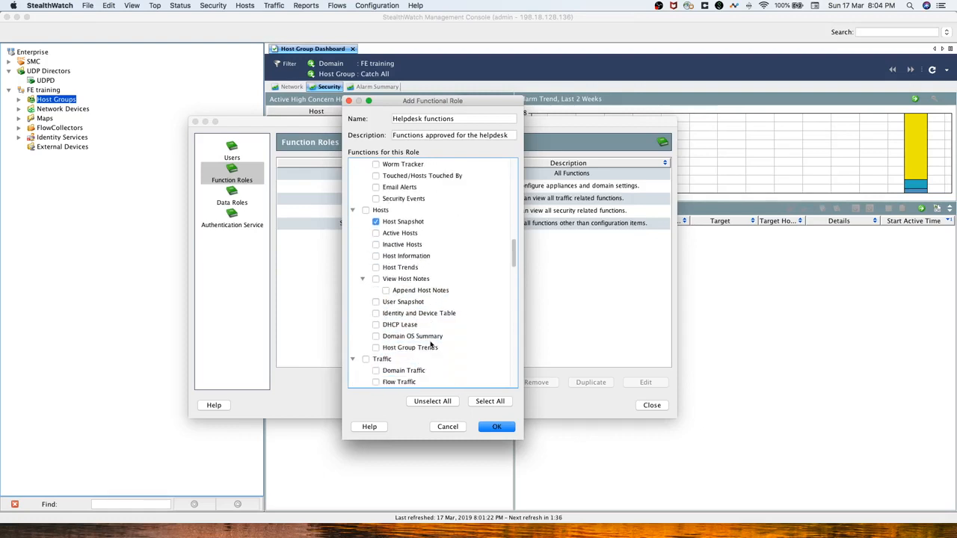
left_click(387, 360)
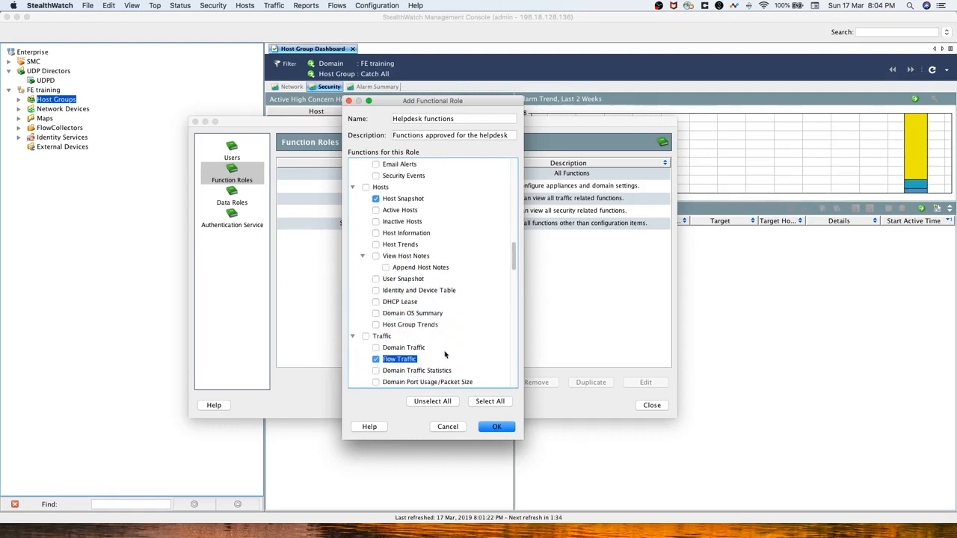
scroll(445, 357, "down", 5)
scroll(445, 357, "down", 1)
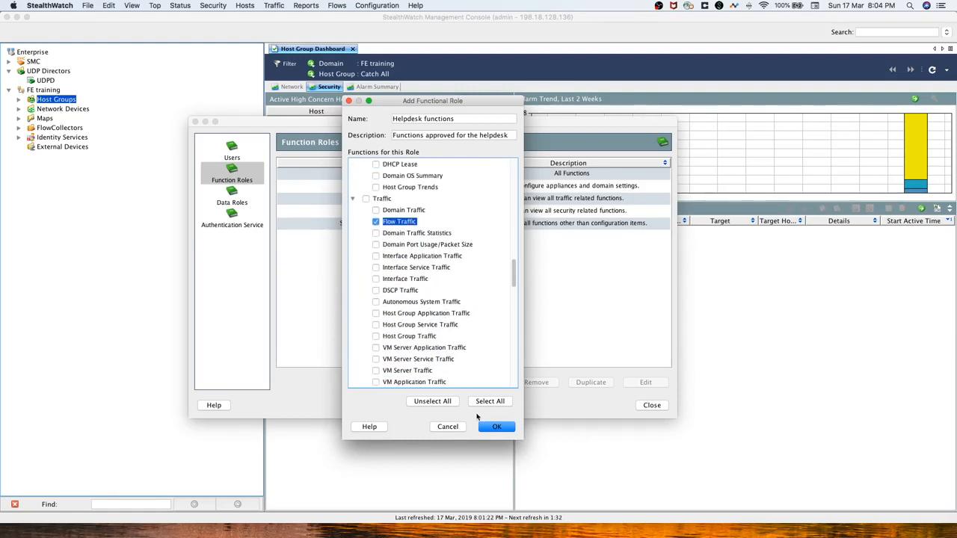
Save the Helpdesk functions role, select it, and switch to the Users list.
left_click(505, 431)
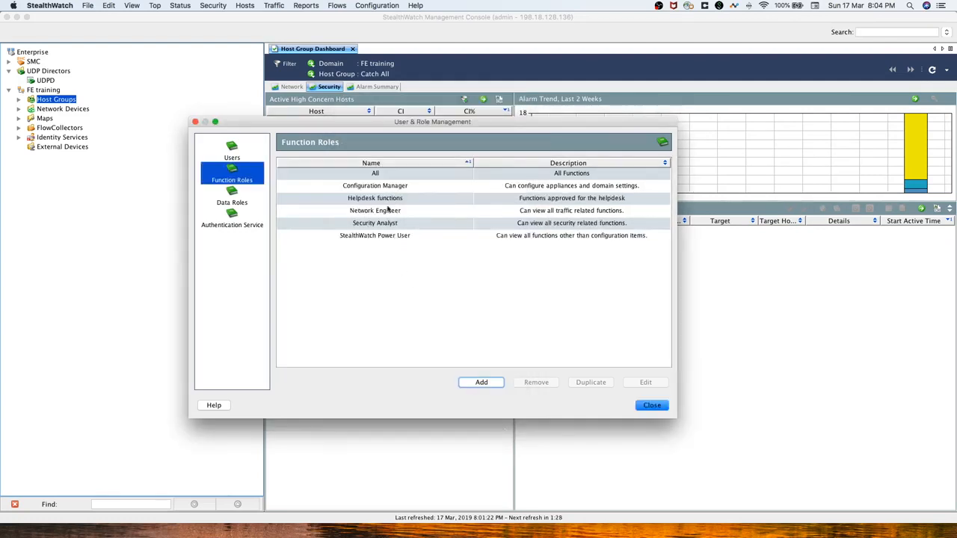
left_click(379, 201)
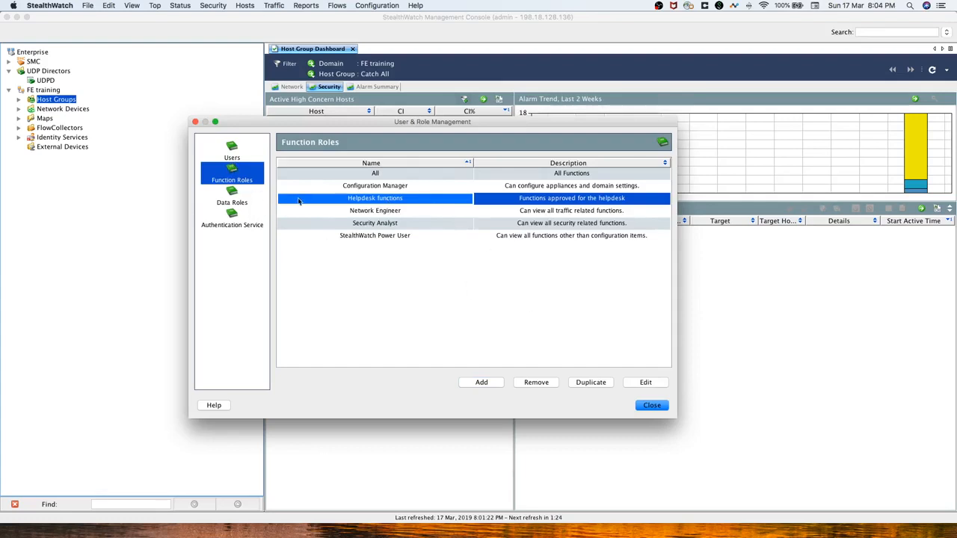
left_click(241, 160)
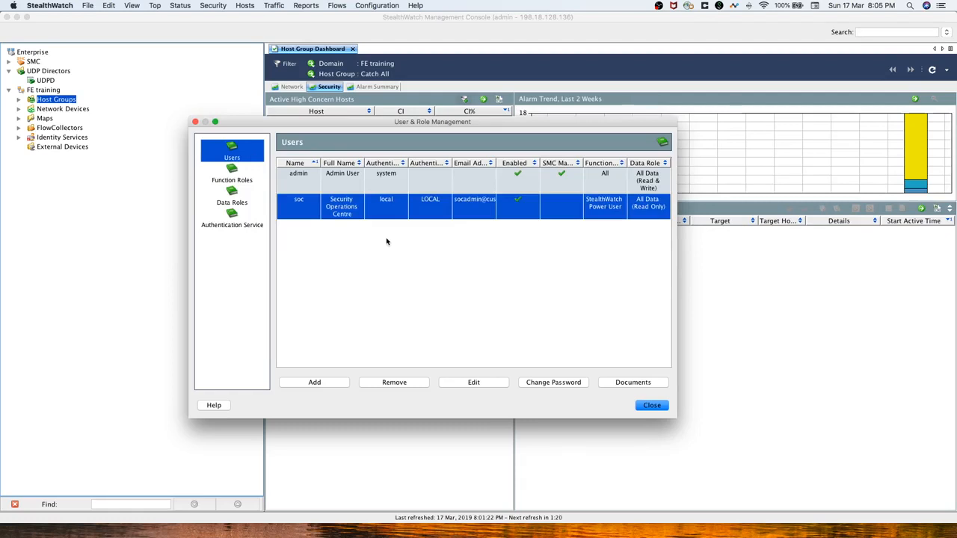
Add a new user named Helpdesk with full name 'helpdesk user' and the user's e-mail.
left_click(314, 382)
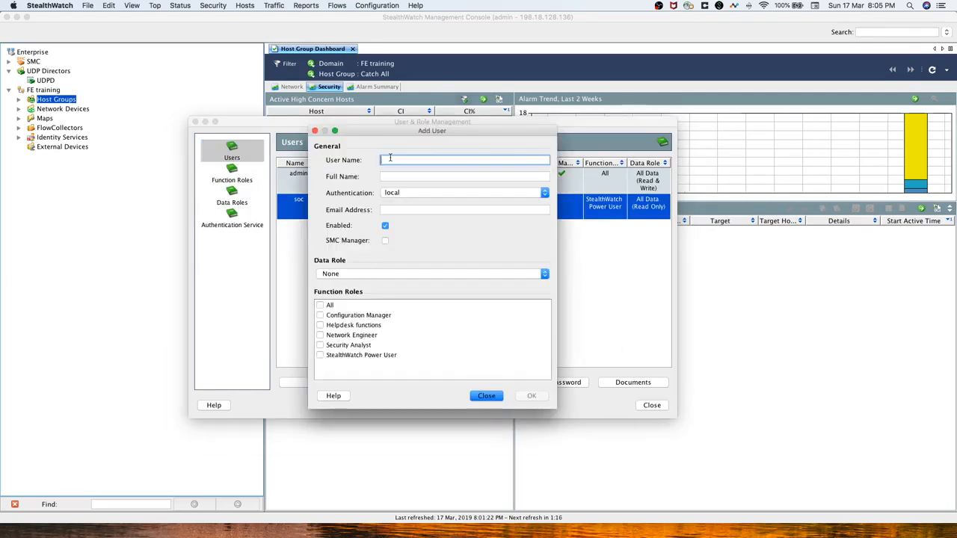
key("Tab")
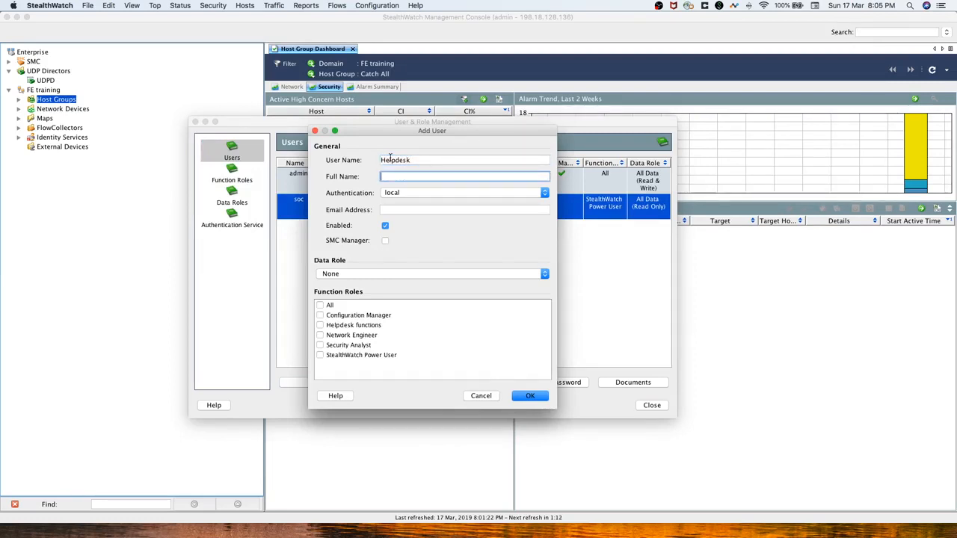
key("Tab")
key("Tab")
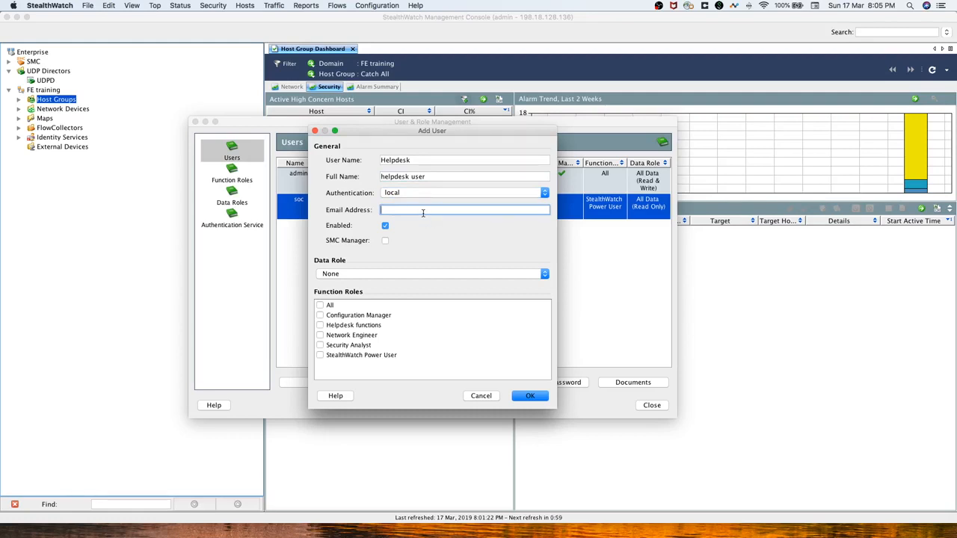
Assign the helpdesk data role and Helpdesk functions role, then submit the user form.
left_click(365, 274)
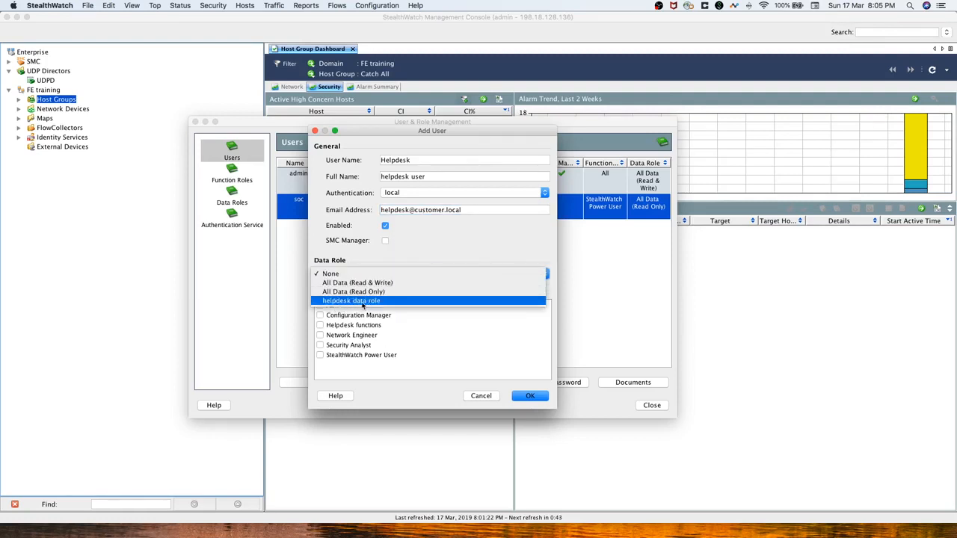
left_click(363, 302)
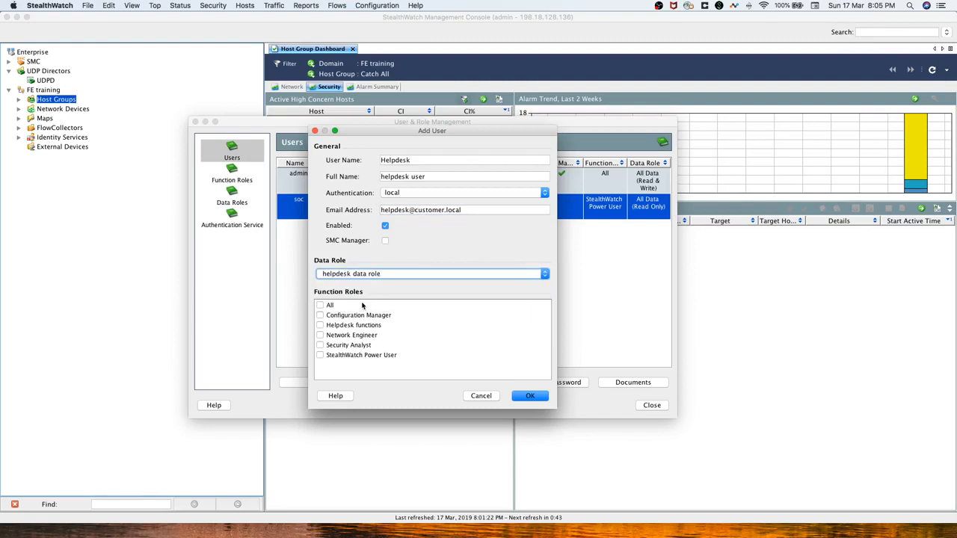
left_click(320, 325)
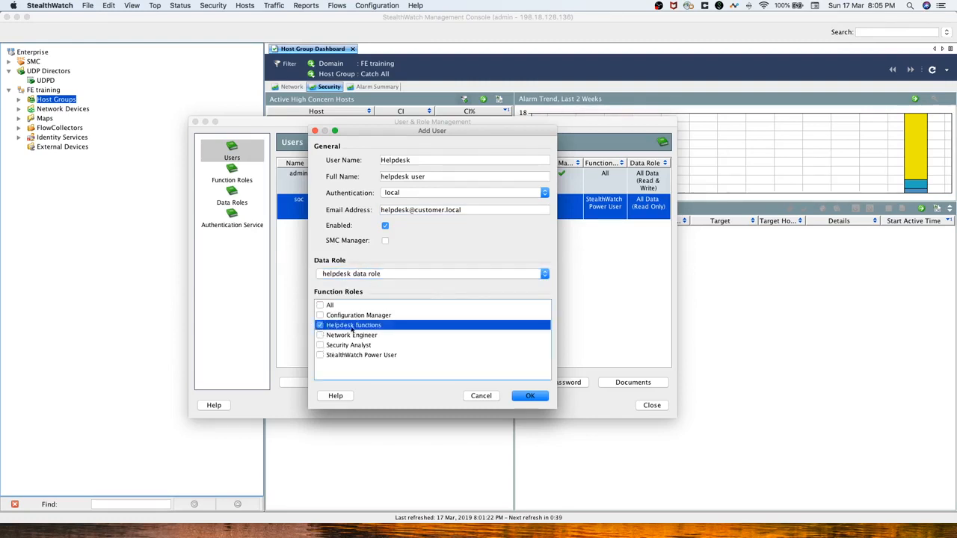
left_click(526, 398)
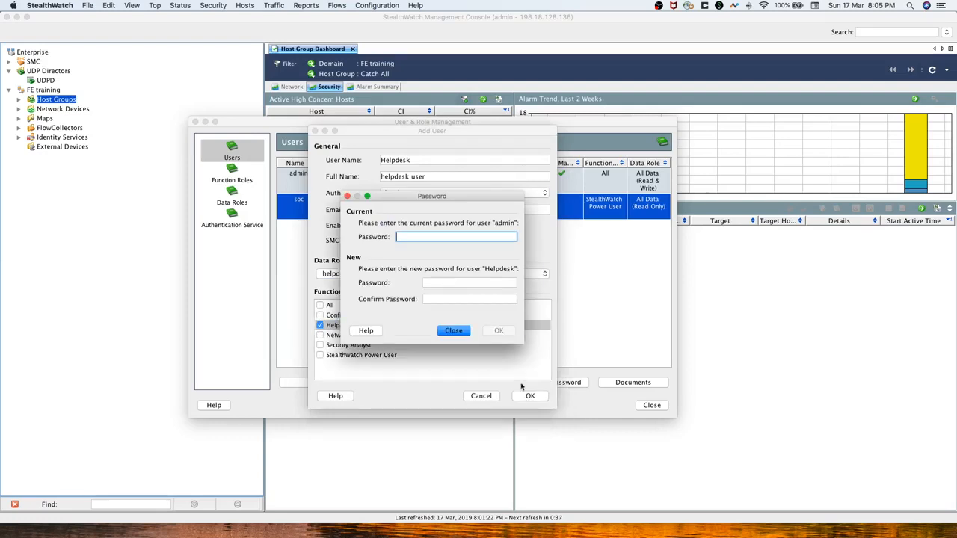
Enter the admin password and a confirmed Helpdesk password, then save the Helpdesk user.
type("••••••••")
key("Tab")
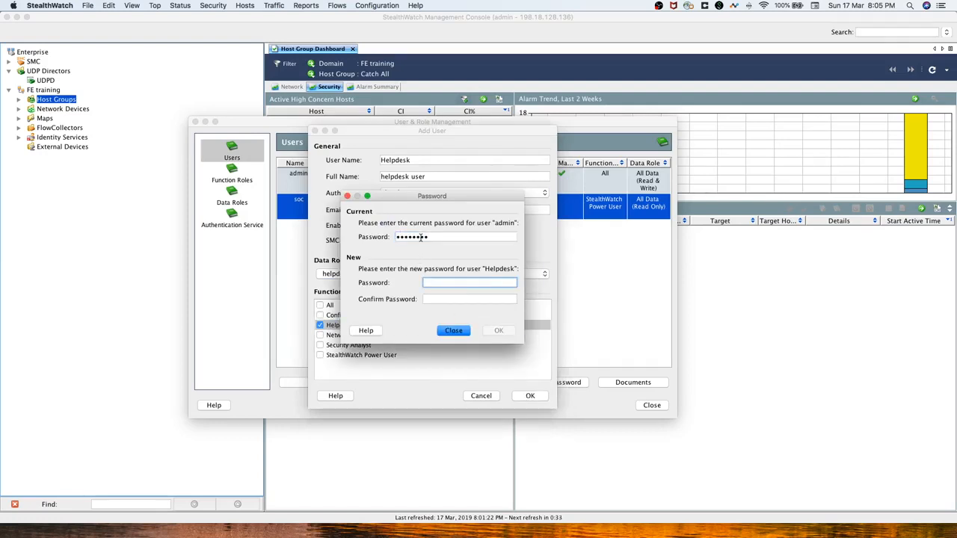
type("••••••••")
key("Tab")
type("••")
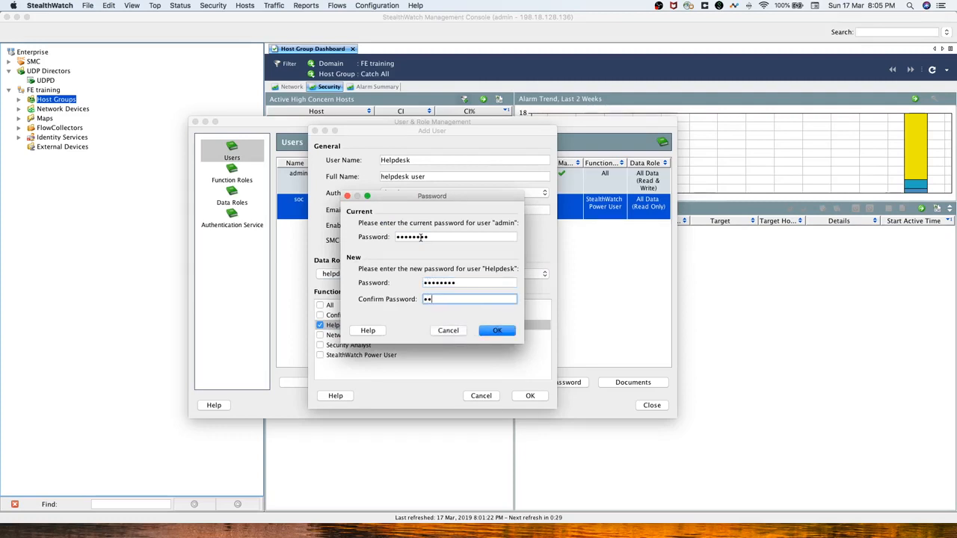
type("••••••")
left_click(501, 332)
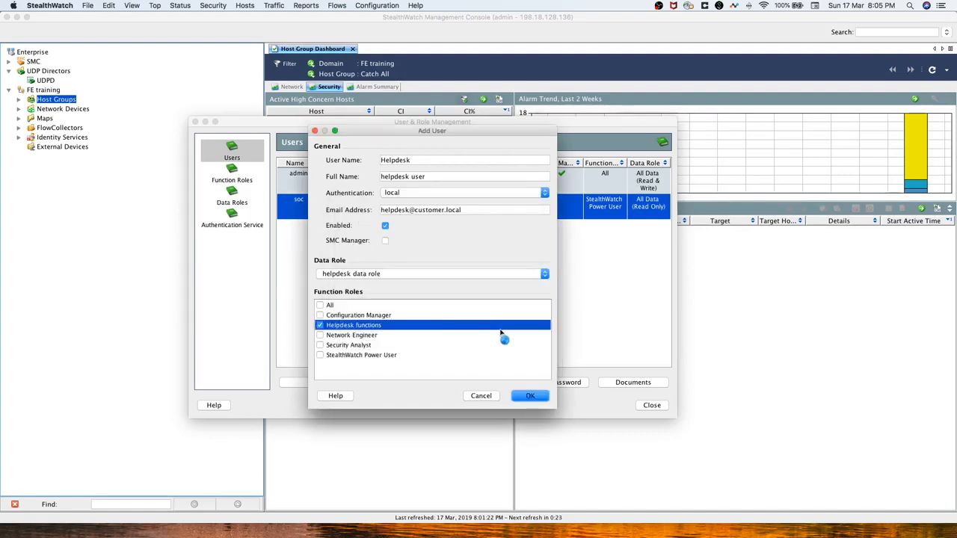
left_click(532, 399)
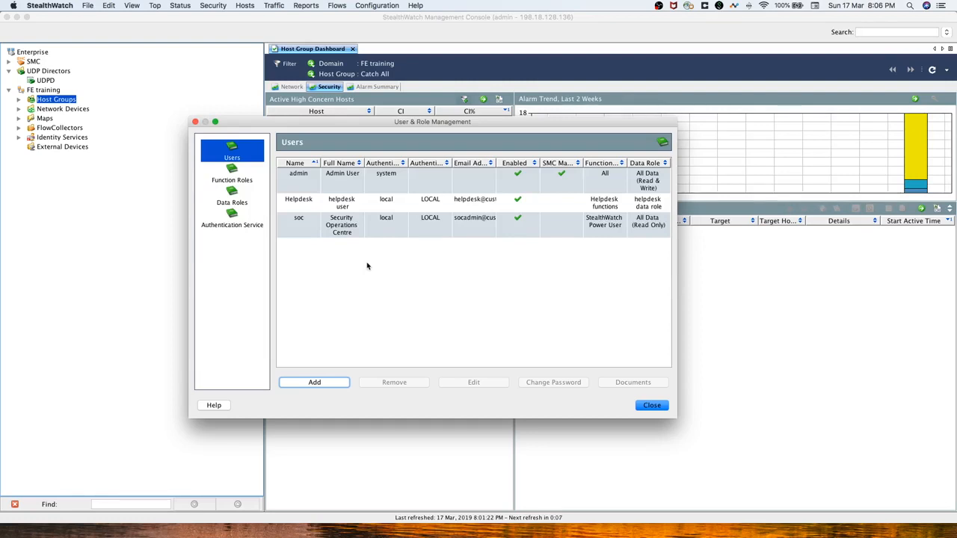
Add user swadmin, full name Software Administrator, with the user's e-mail and SMC Manager ticked.
left_click(315, 382)
type("swadmin")
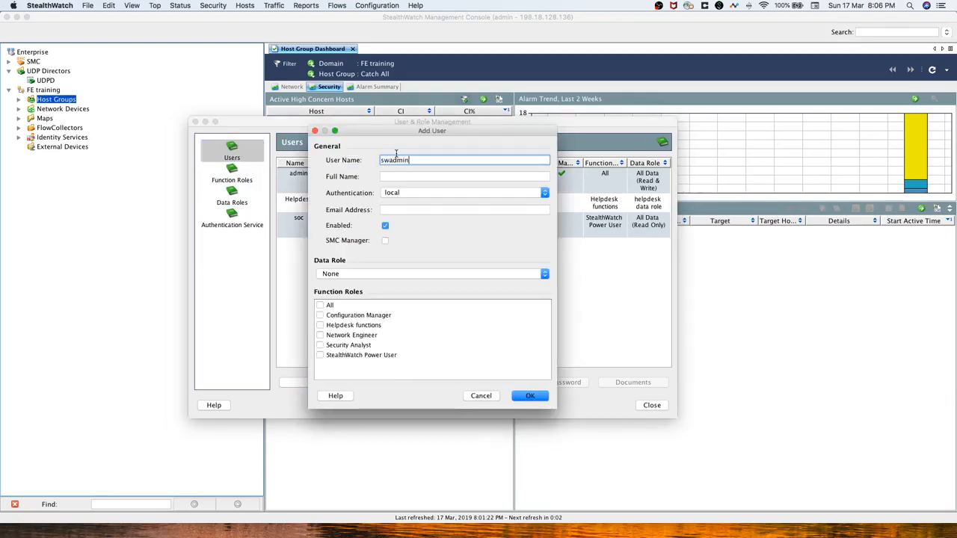
key("Tab")
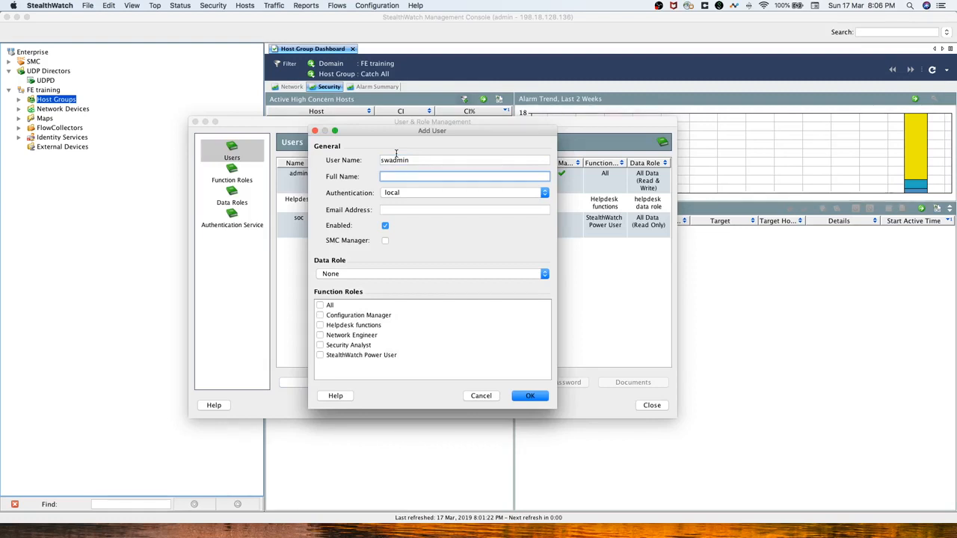
type("Software ")
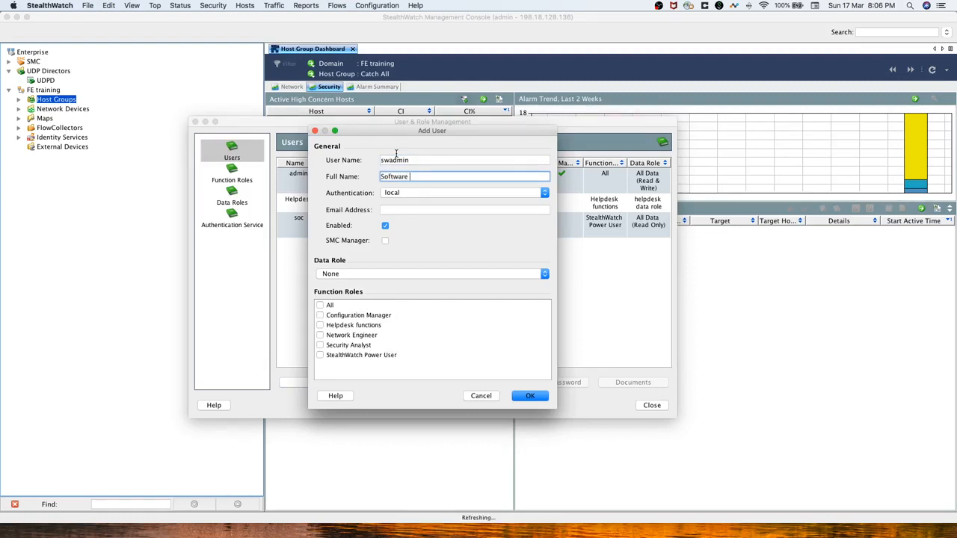
type("Admin")
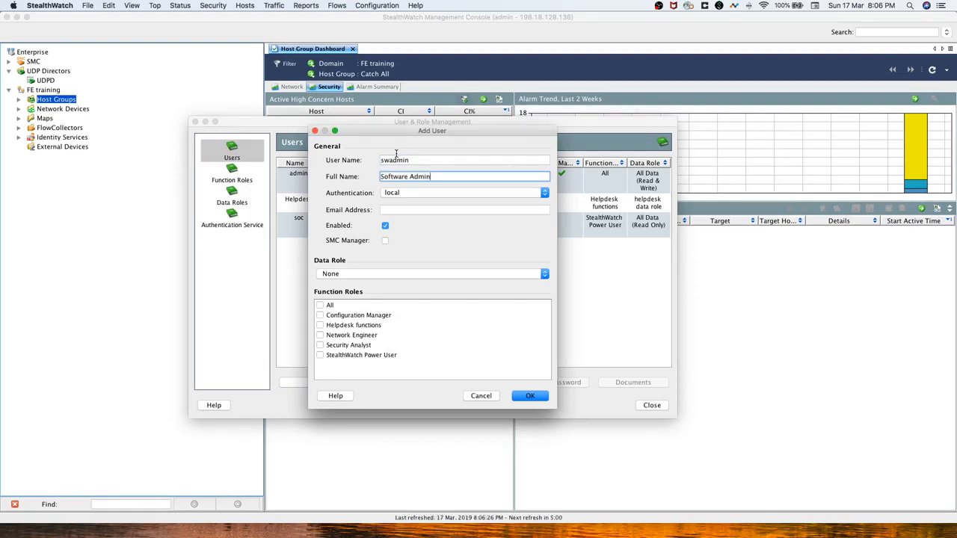
type("istrator")
left_click(421, 211)
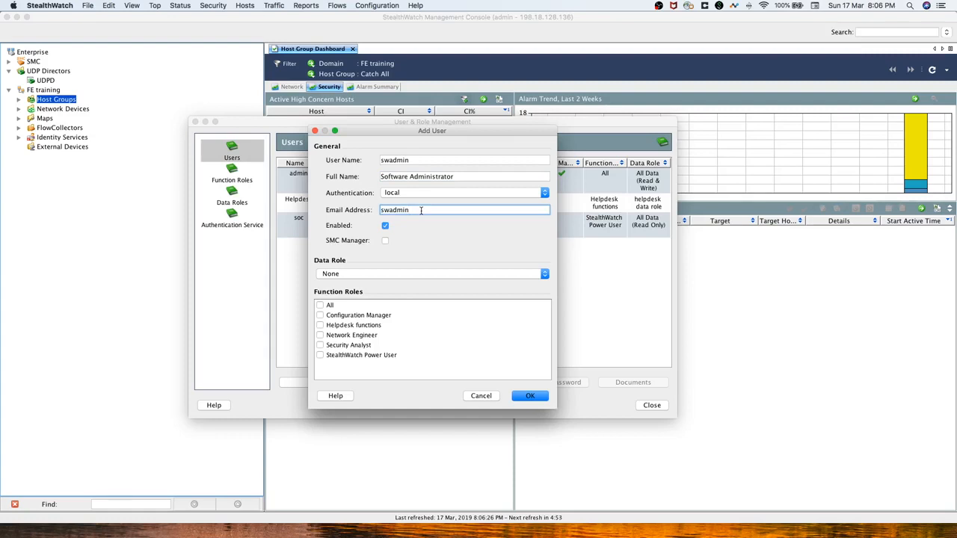
left_click(385, 241)
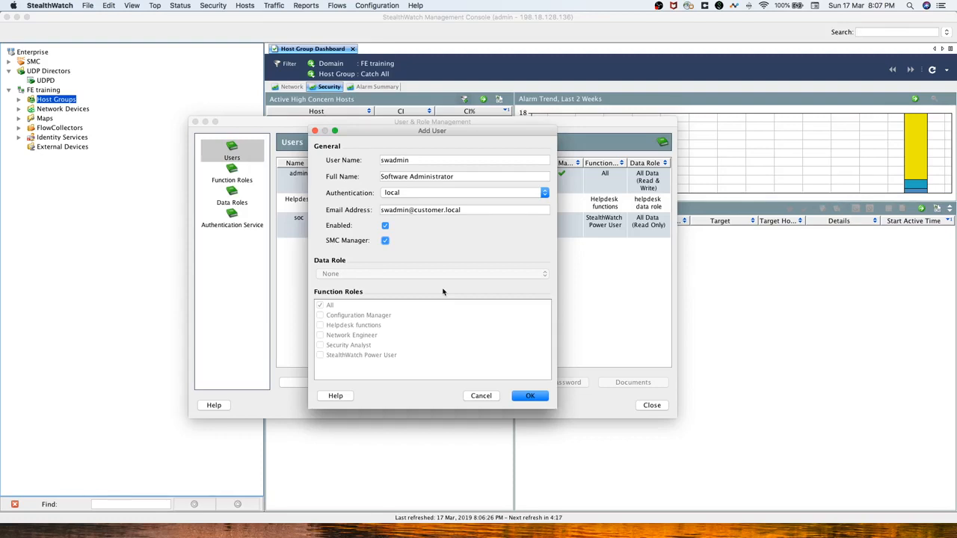
Submit swadmin, enter the admin password and a confirmed swadmin password, then save the user.
left_click(530, 397)
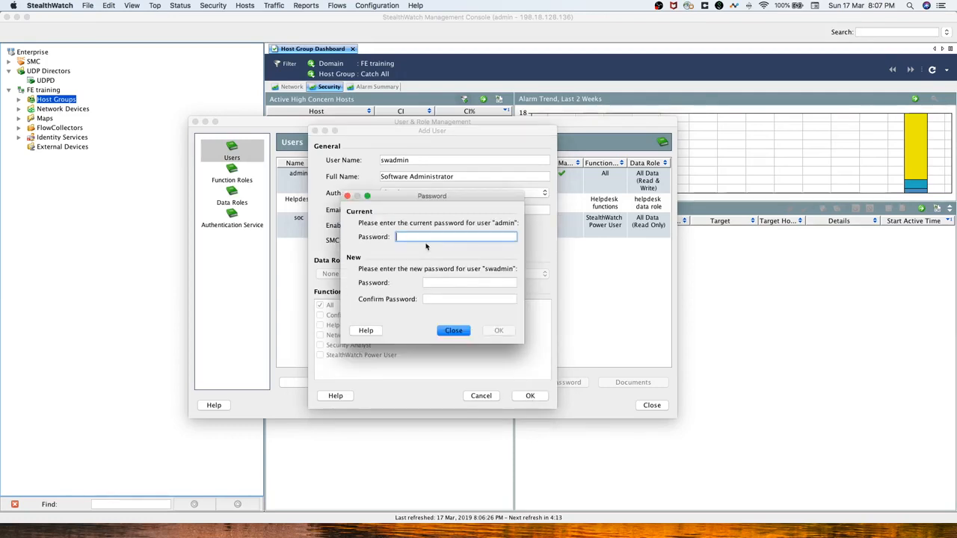
type("••••••••")
key("Tab")
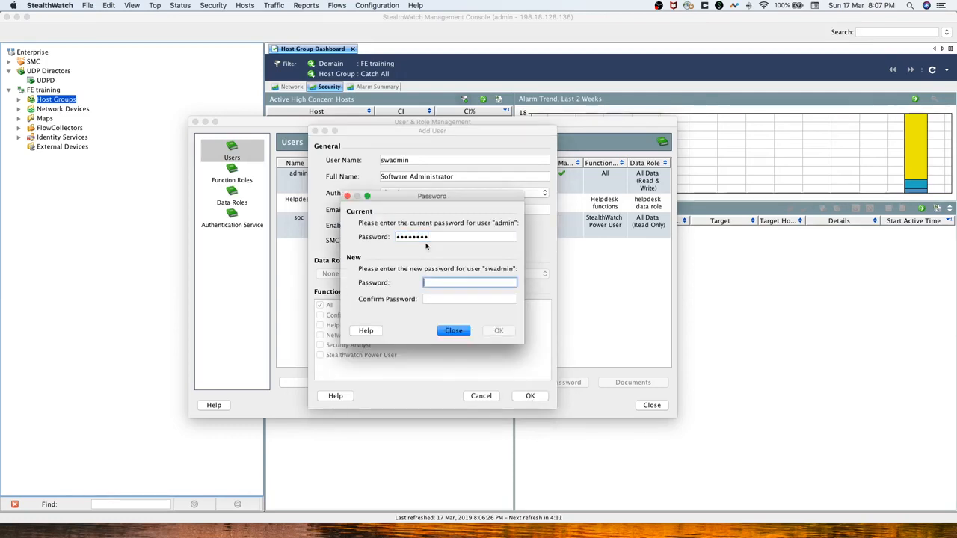
type("••••••••")
key("Tab")
type("••••••••")
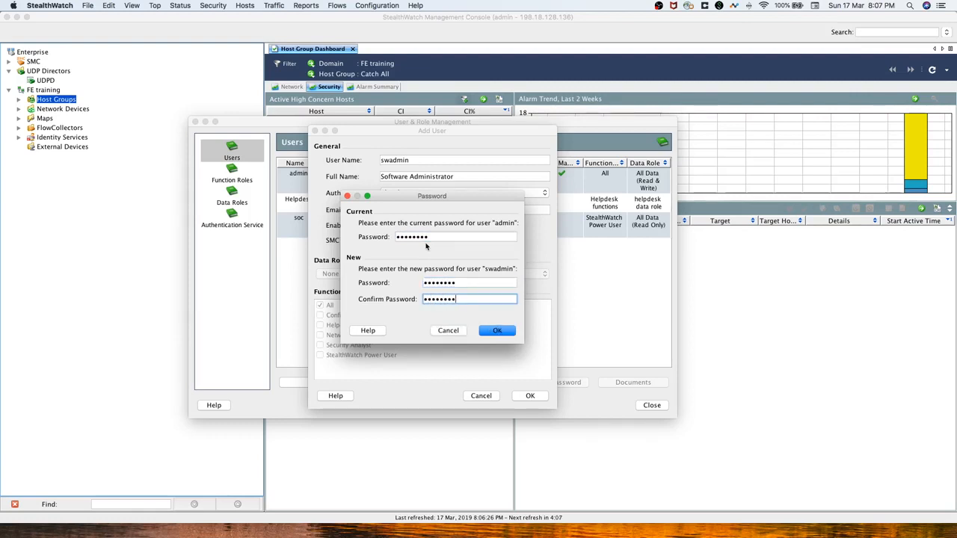
left_click(497, 330)
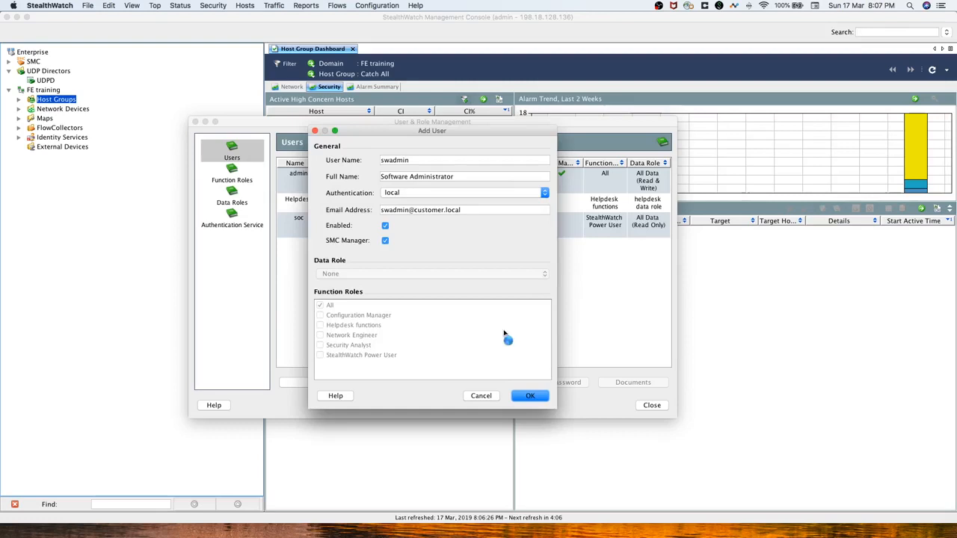
left_click(535, 397)
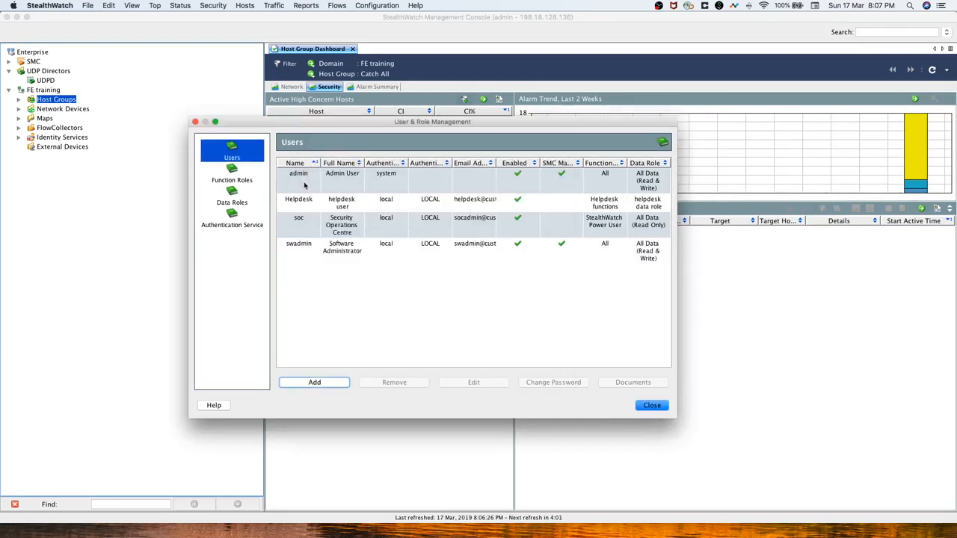
Select the swadmin row and close the User & Role Management window.
left_click(305, 250)
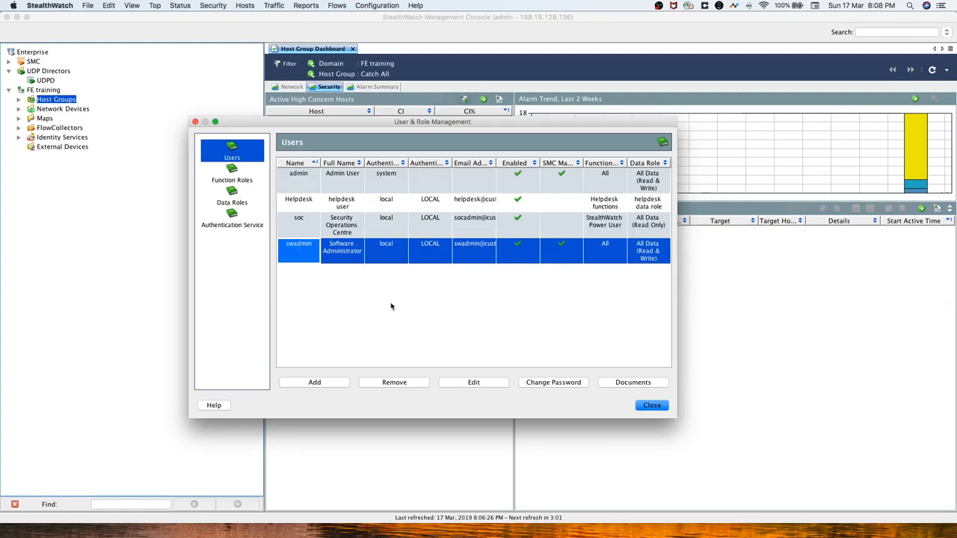
left_click(661, 408)
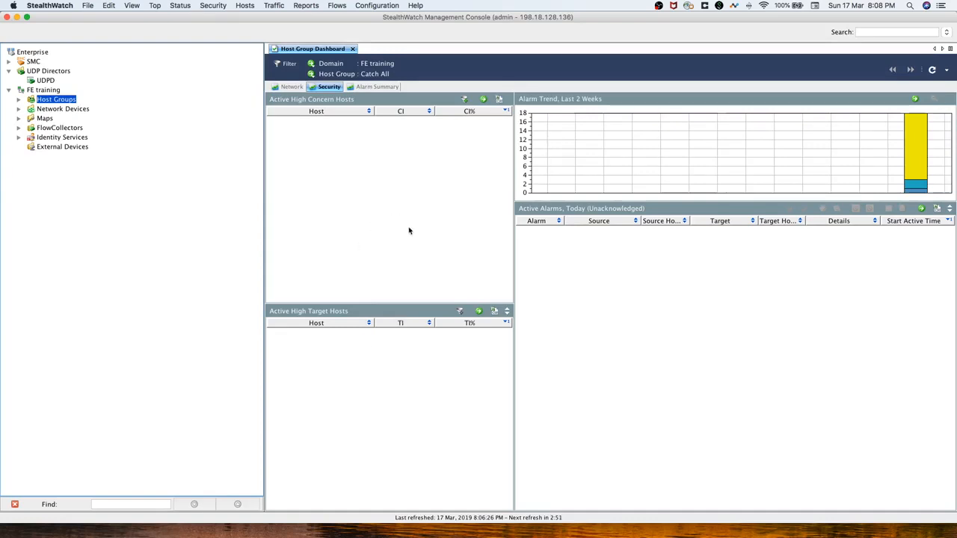
Switch to the browser's Security Insight Dashboard tab and reload the page from the address bar.
key("ctrl+Left")
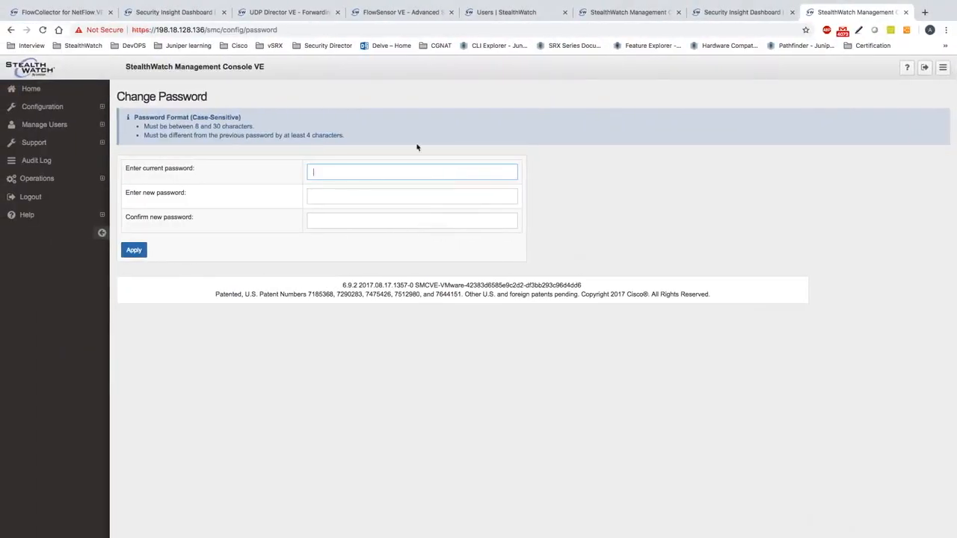
left_click(739, 12)
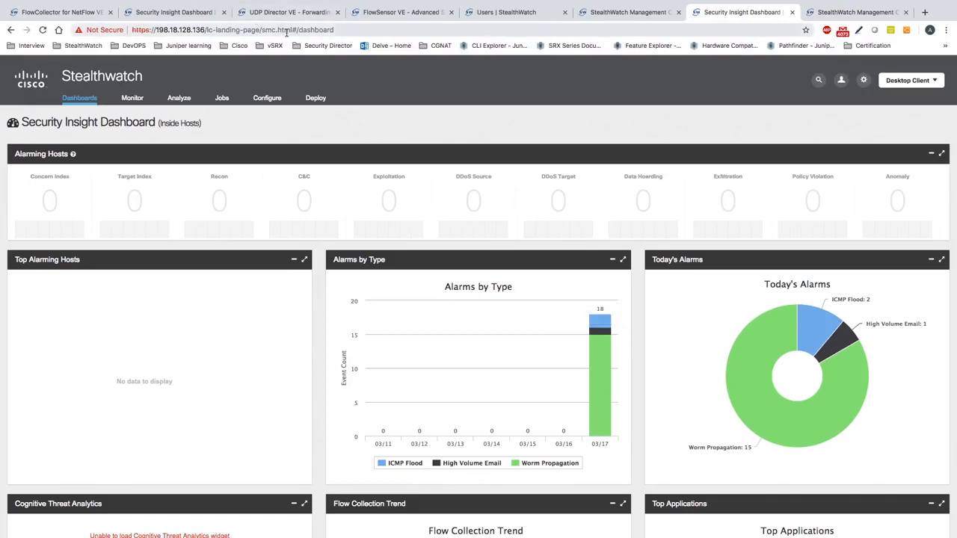
left_click(286, 30)
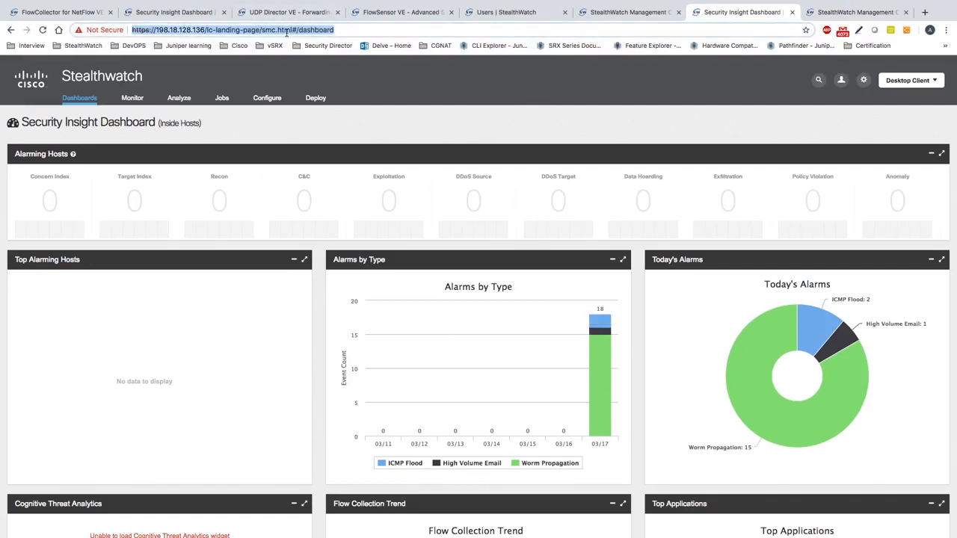
left_click(287, 33)
key("Return")
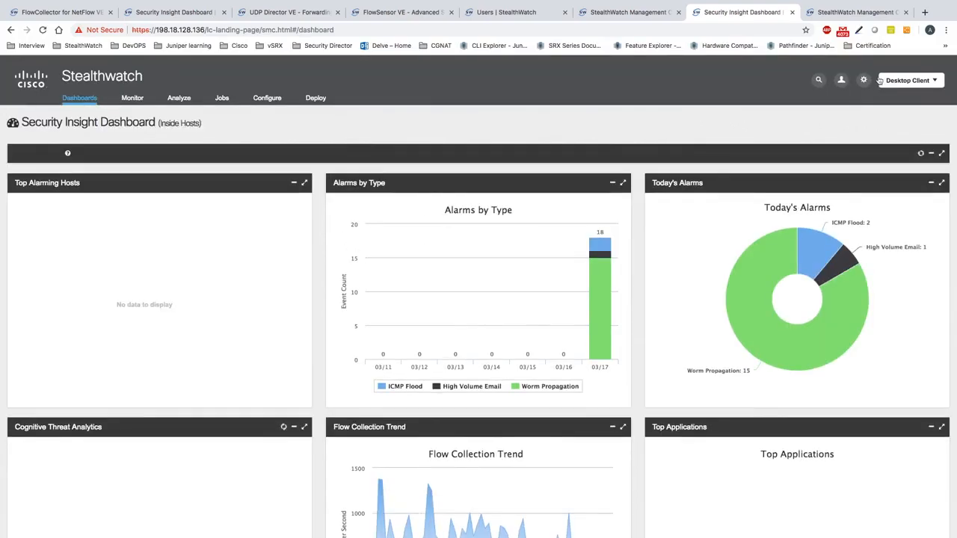
Review the Deploy, Configure, Jobs, Monitor and Dashboards menus, then log out from the account menu.
left_click(841, 80)
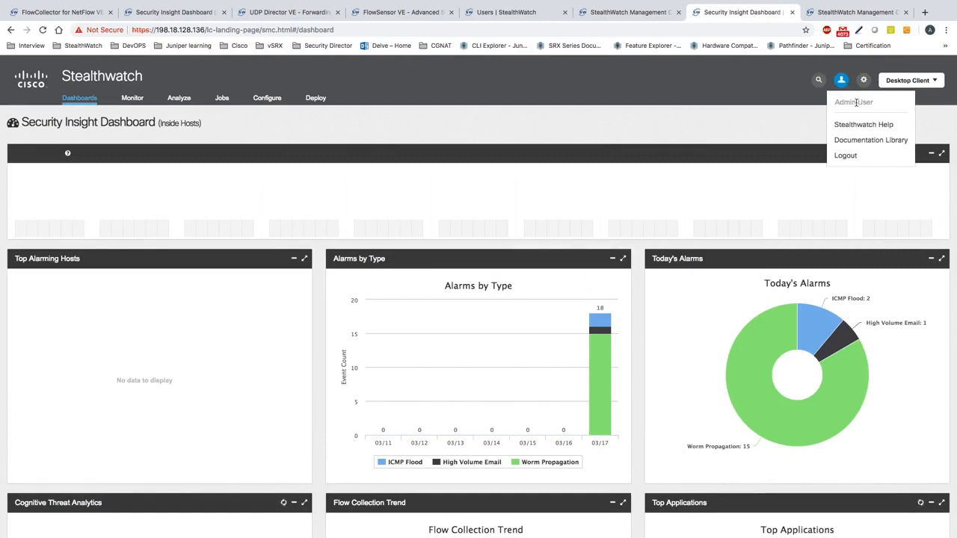
left_click(392, 95)
mouse_move(312, 102)
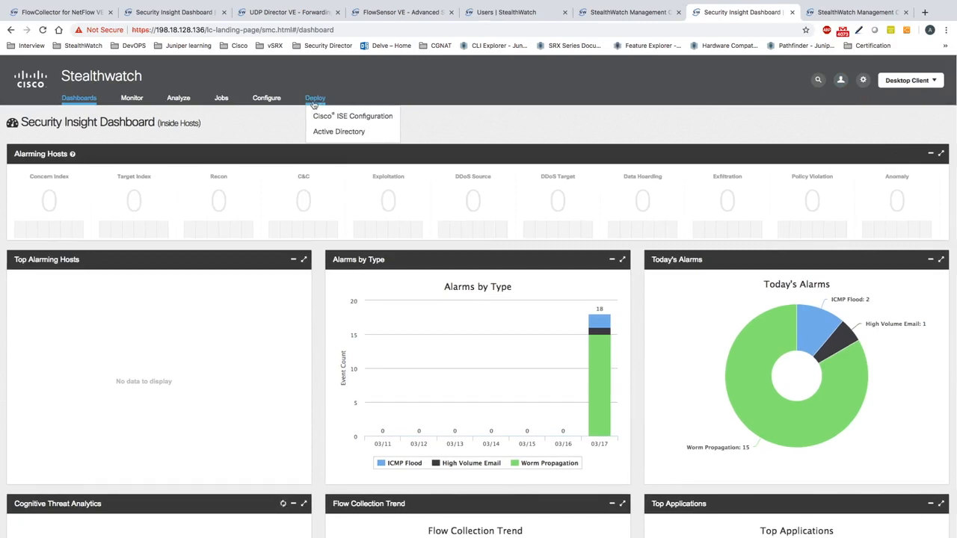
mouse_move(265, 105)
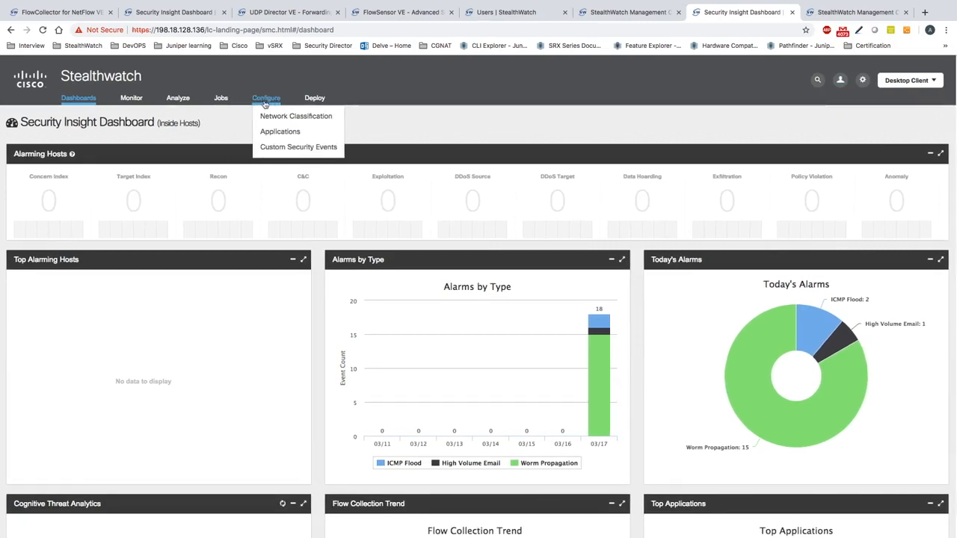
mouse_move(221, 103)
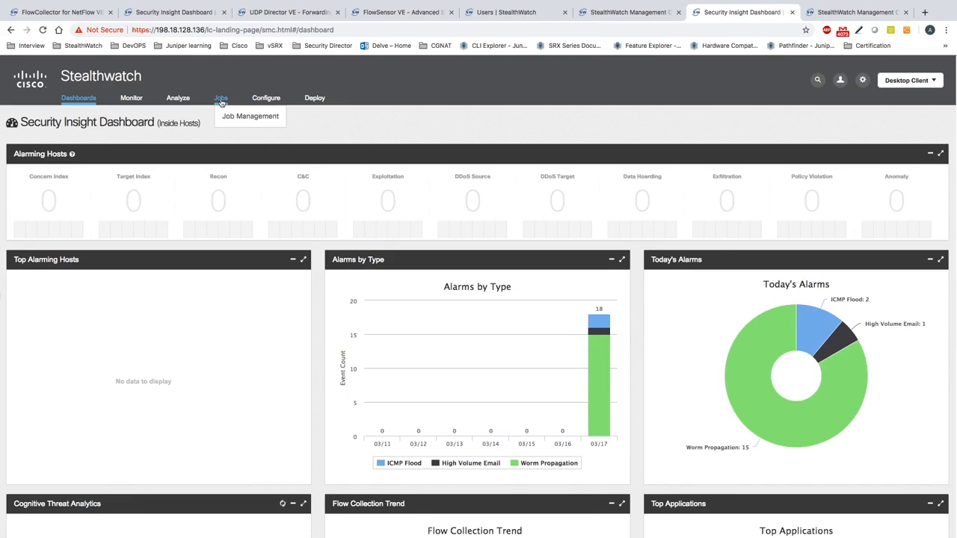
mouse_move(131, 102)
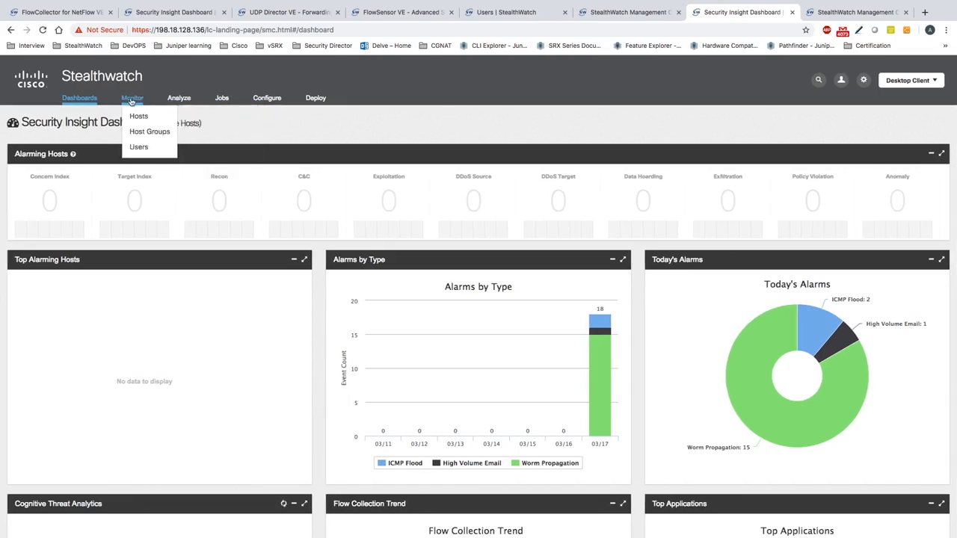
mouse_move(86, 103)
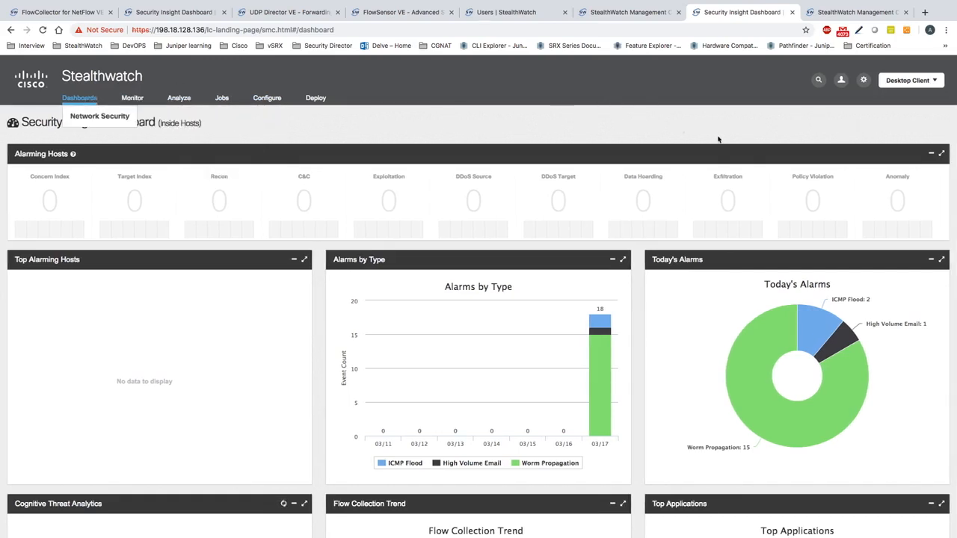
mouse_move(841, 82)
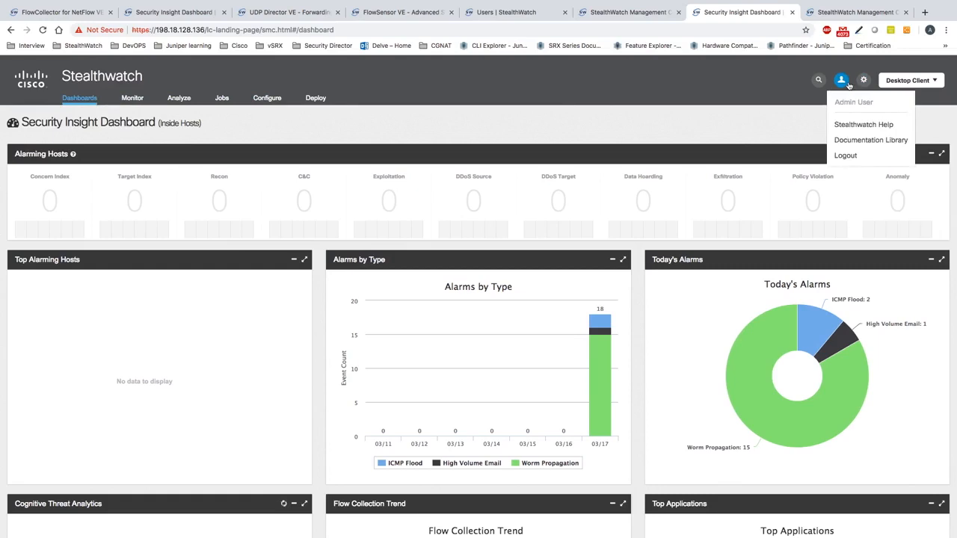
left_click(863, 159)
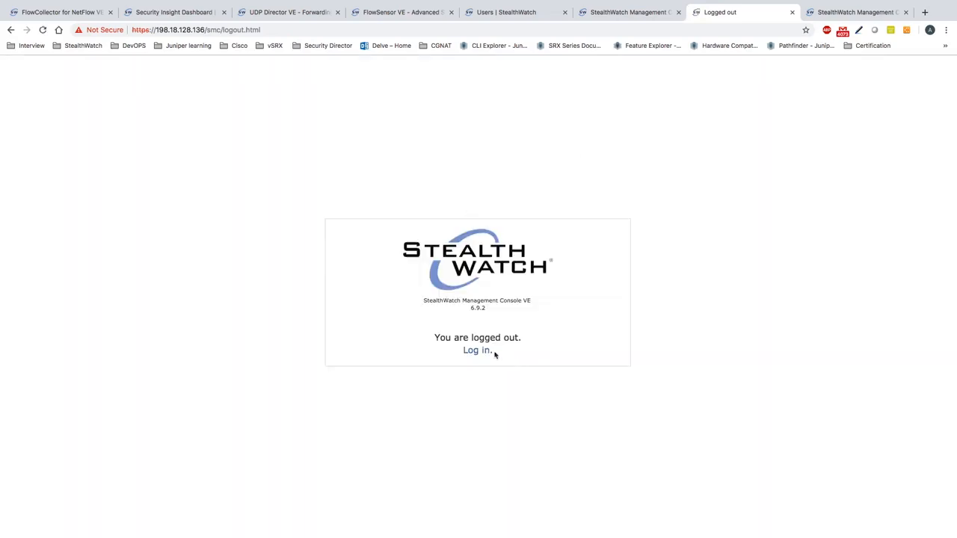
Return to the sign-in page and try signing in as the helpdesk user.
left_click(494, 353)
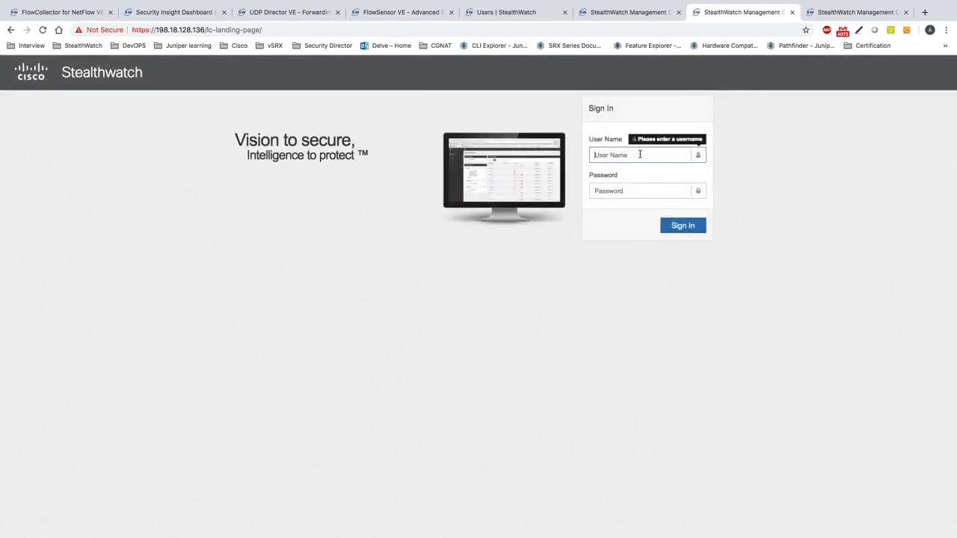
left_click(640, 154)
type("helpdesk")
key("Tab")
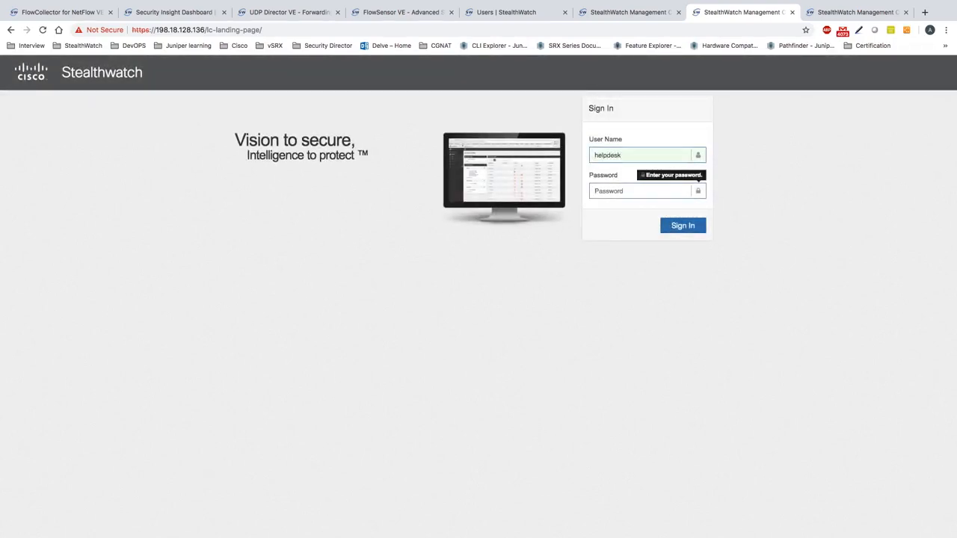
type("C")
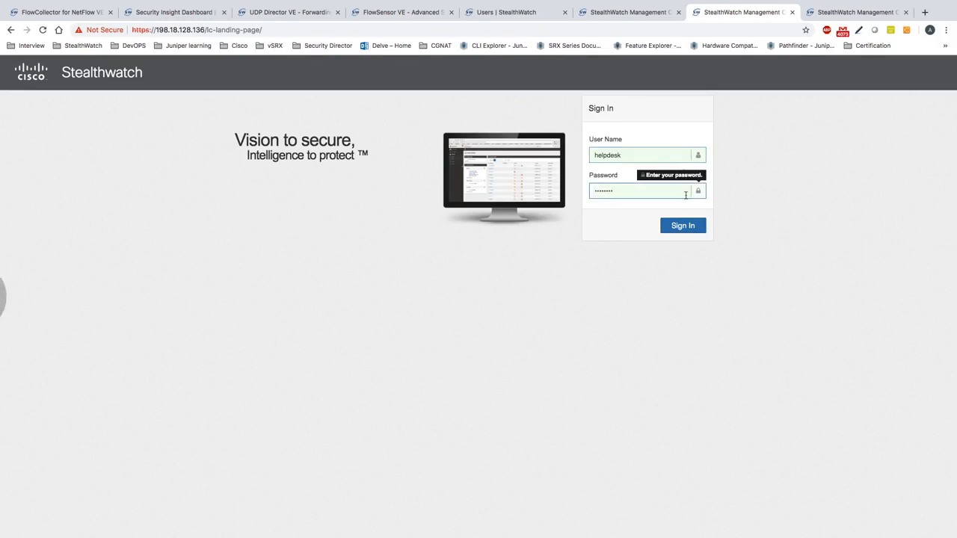
left_click(684, 225)
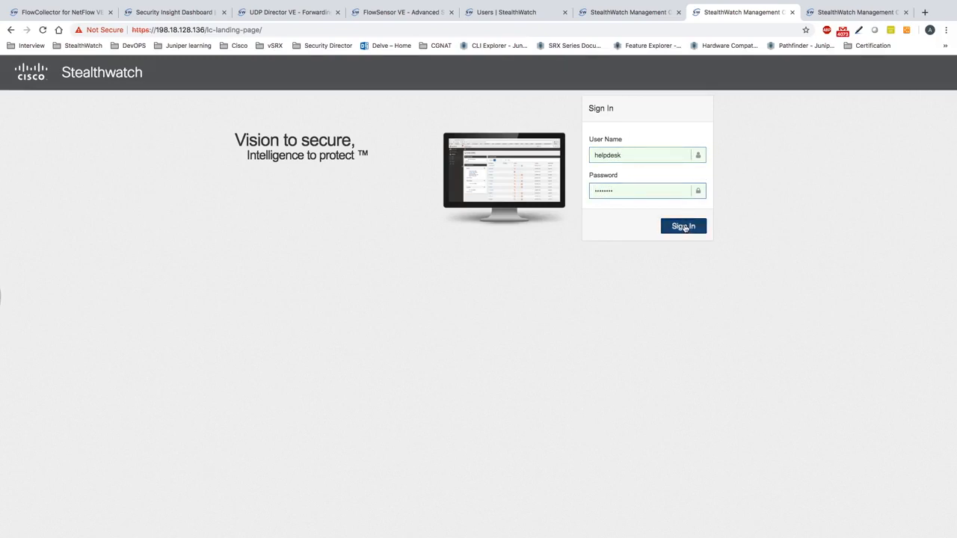
Retry with a new password, retype user name 'helpdesk', then return to the desktop console.
double_click(627, 192)
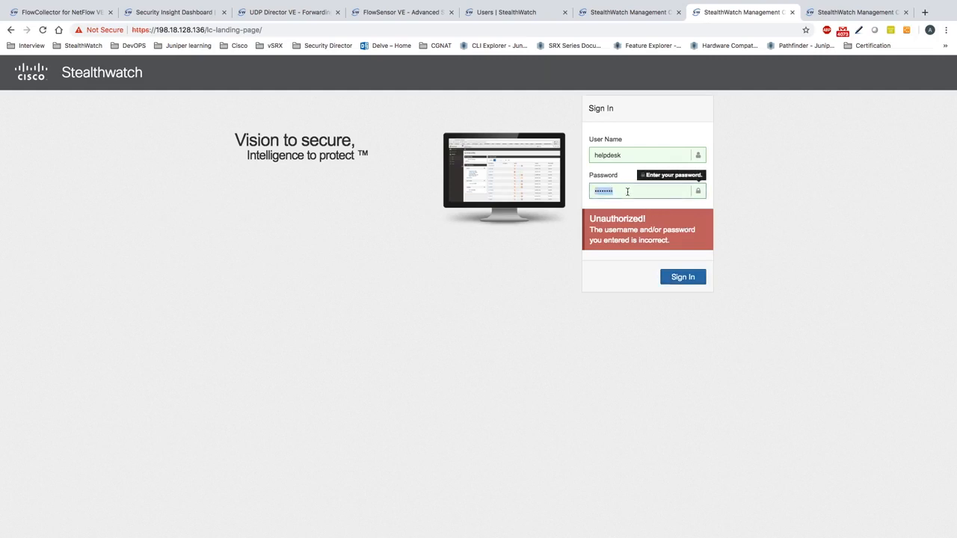
type("•")
left_click(685, 279)
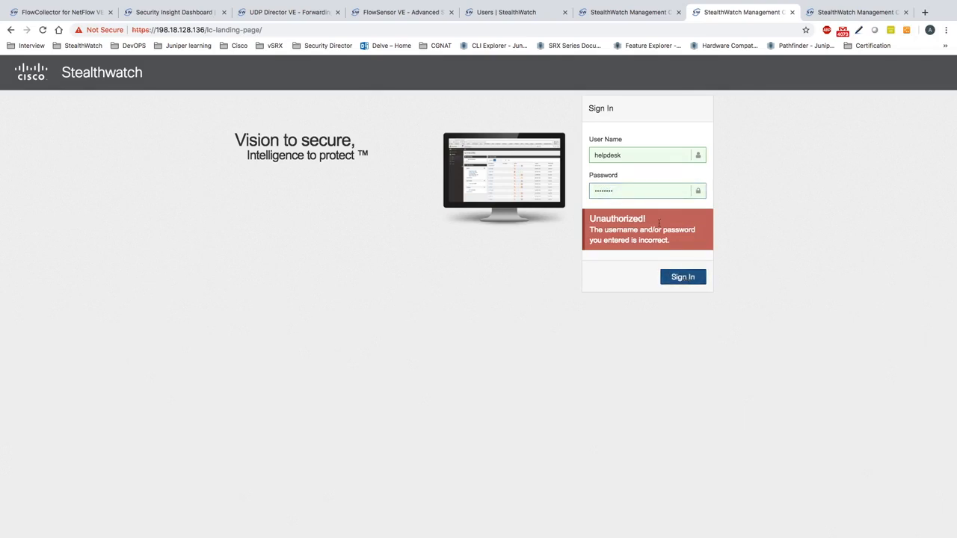
double_click(639, 155)
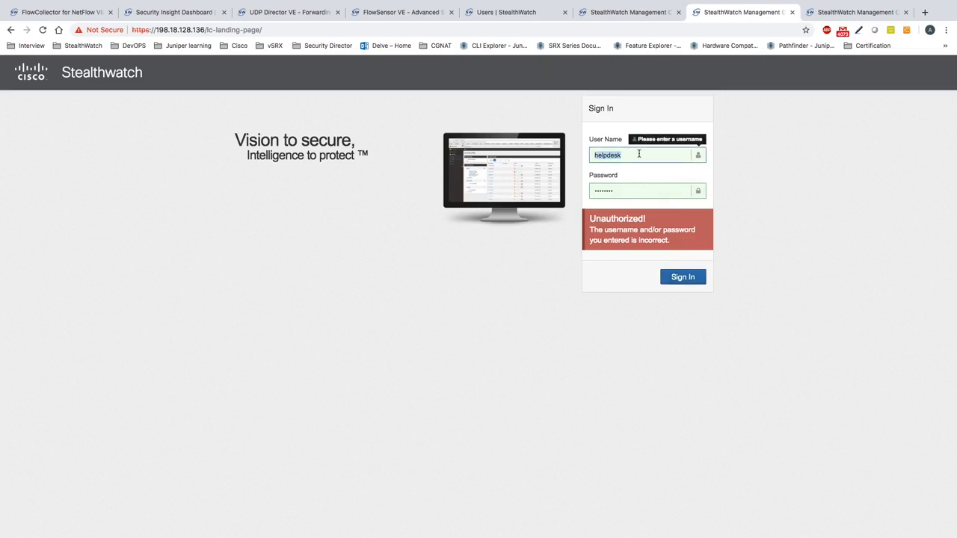
type("helpdesk")
key("ctrl+Right")
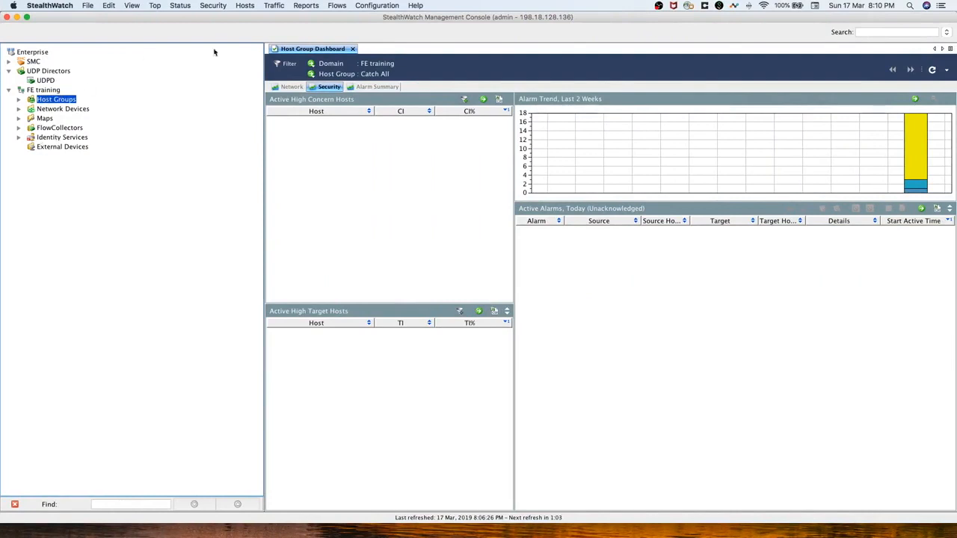
Open User Management from the Configuration menu to check the user accounts.
left_click(377, 6)
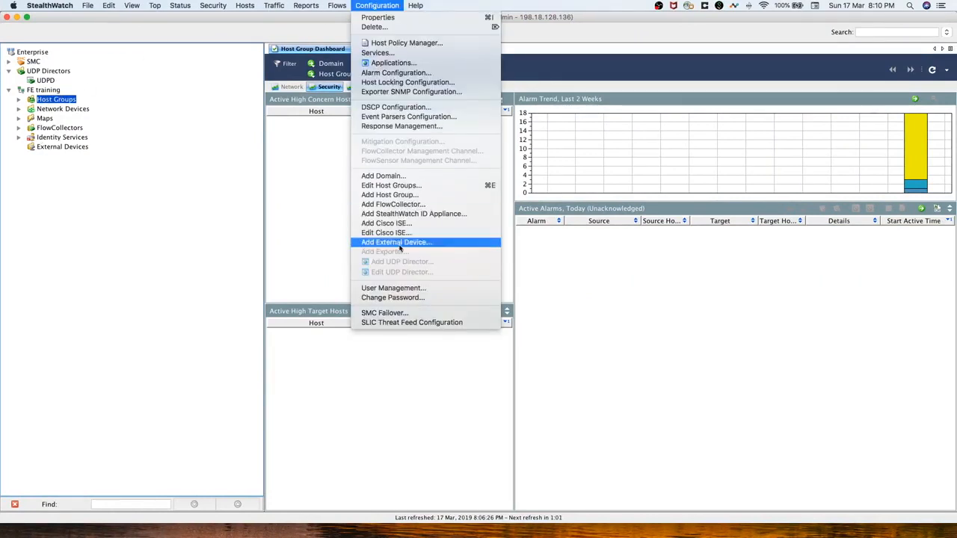
left_click(410, 288)
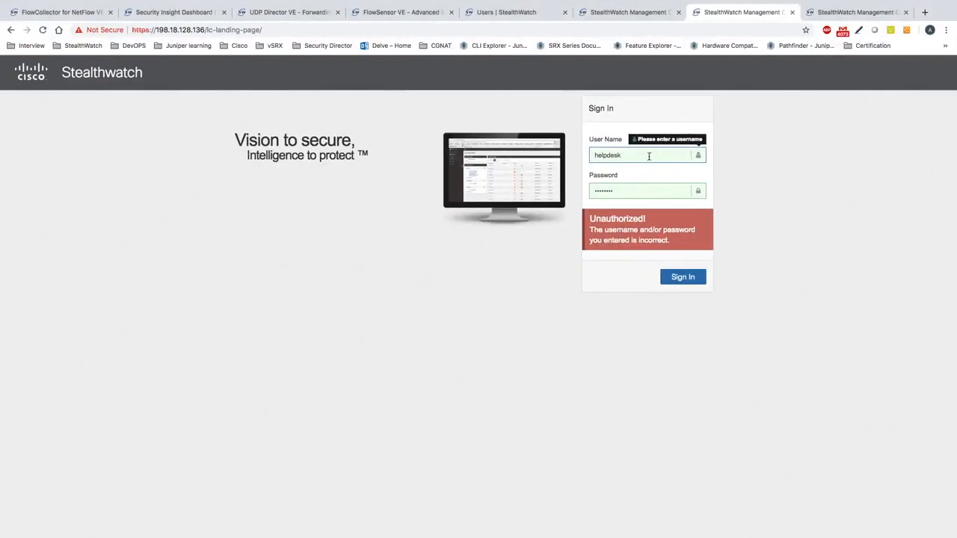
Correct the user name to 'Helpdesk', re-enter the password, and sign in to the Security Insight Dashboard.
key("BackSpace")
type("H")
key("Tab")
type("C")
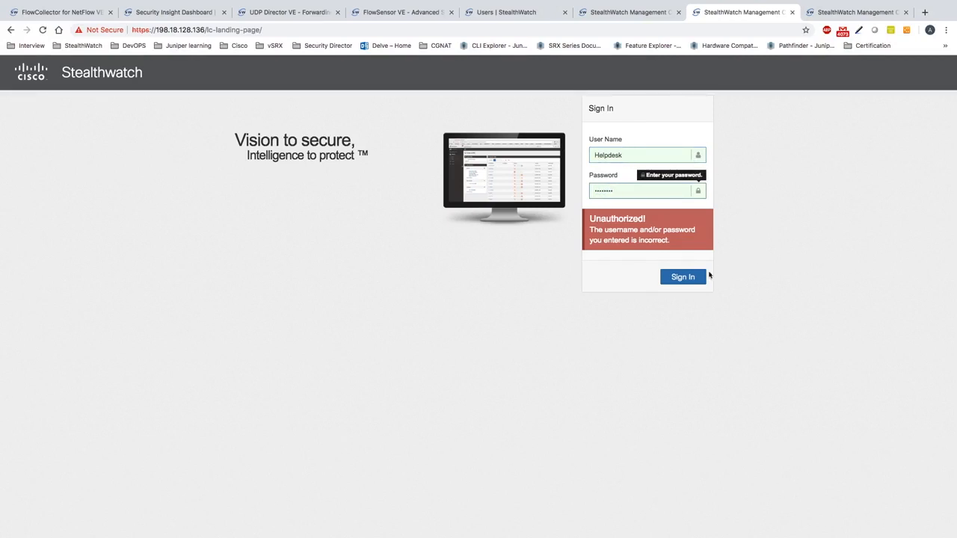
left_click(684, 277)
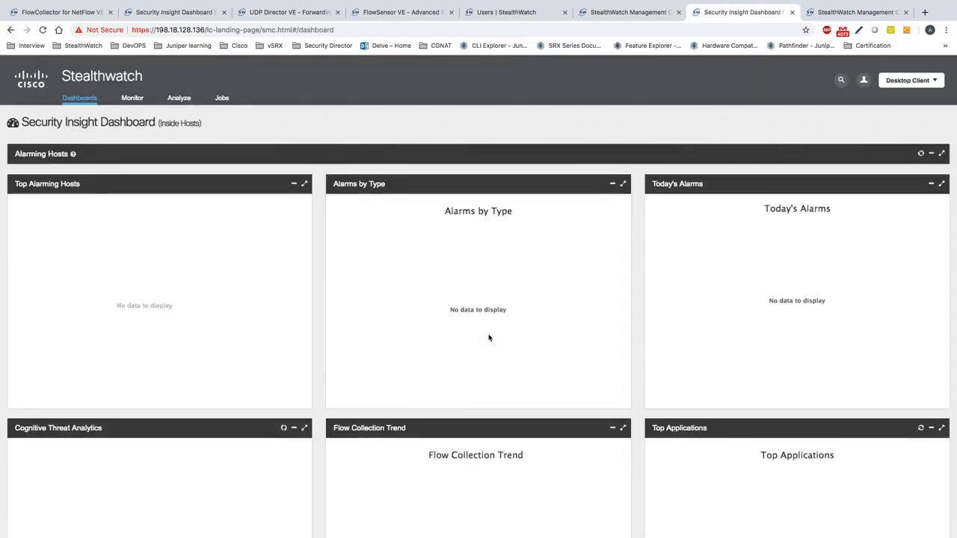
Scroll through the Security Insight Dashboard and review the helpdesk user's limited top menus.
scroll(497, 371, "down", 1)
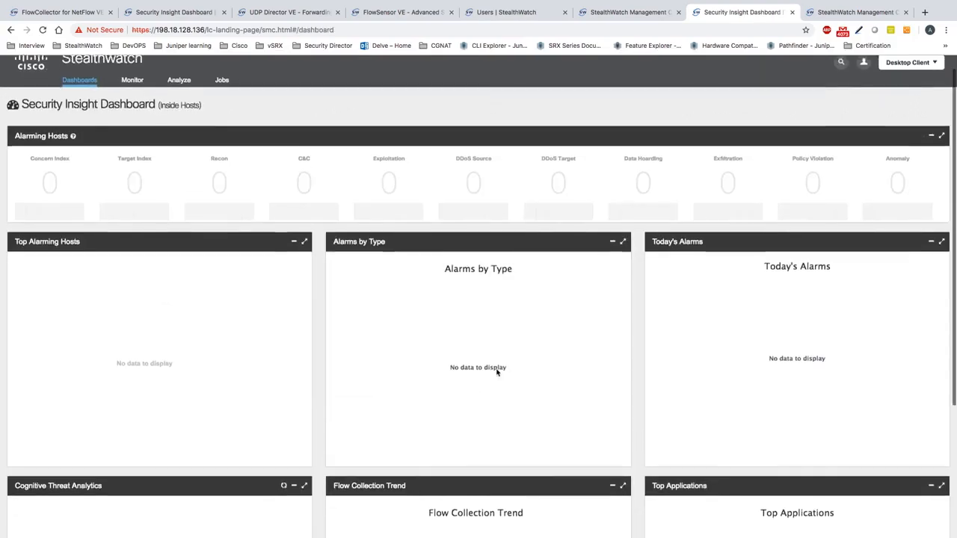
scroll(498, 371, "down", 3)
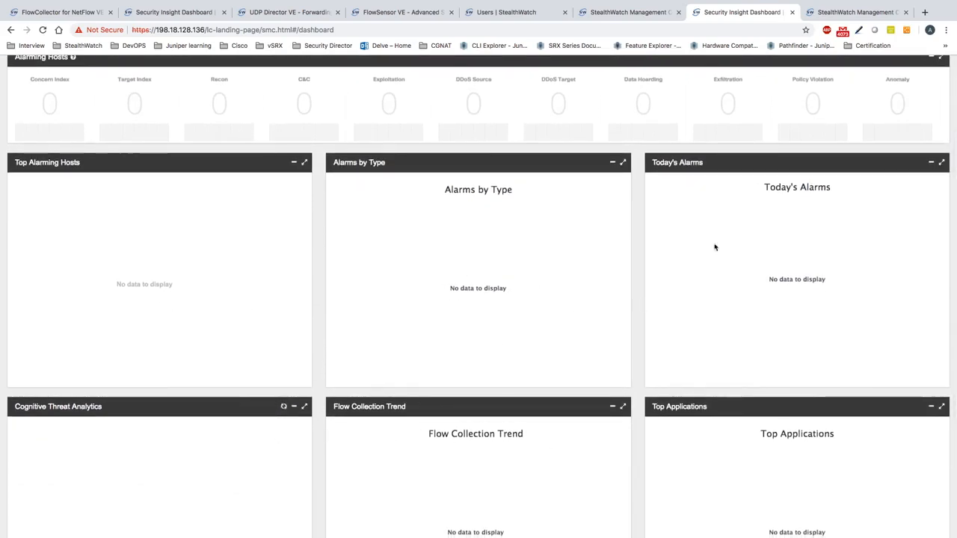
scroll(822, 243, "down", 3)
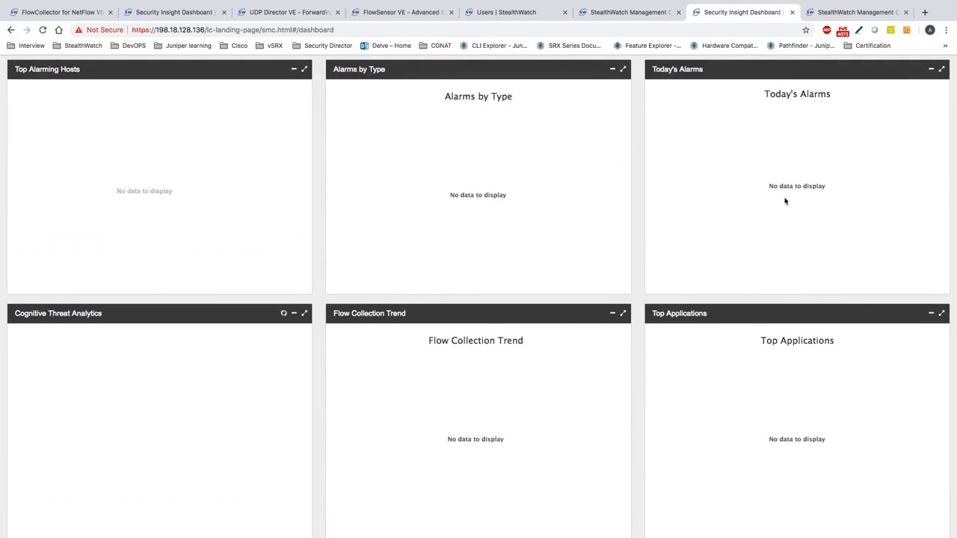
scroll(748, 217, "up", 3)
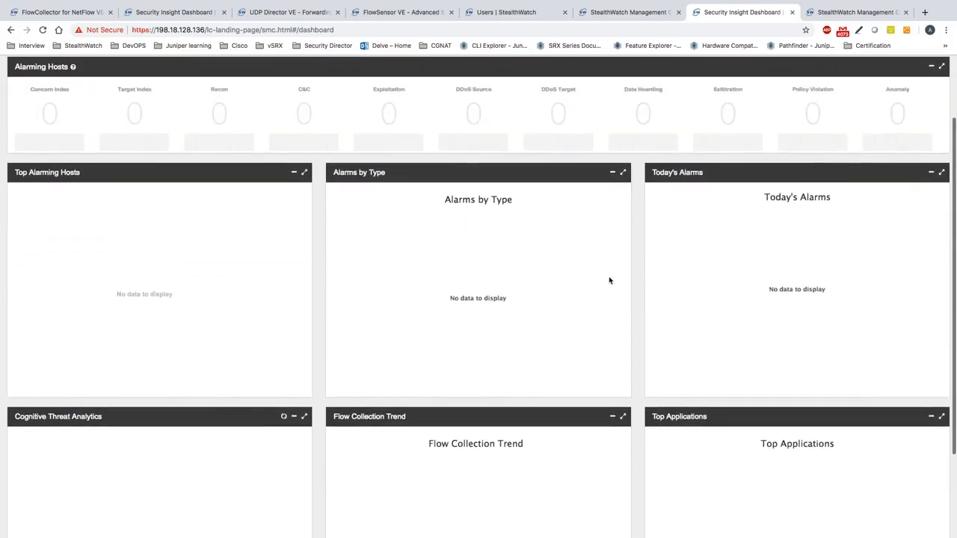
scroll(609, 281, "up", 2)
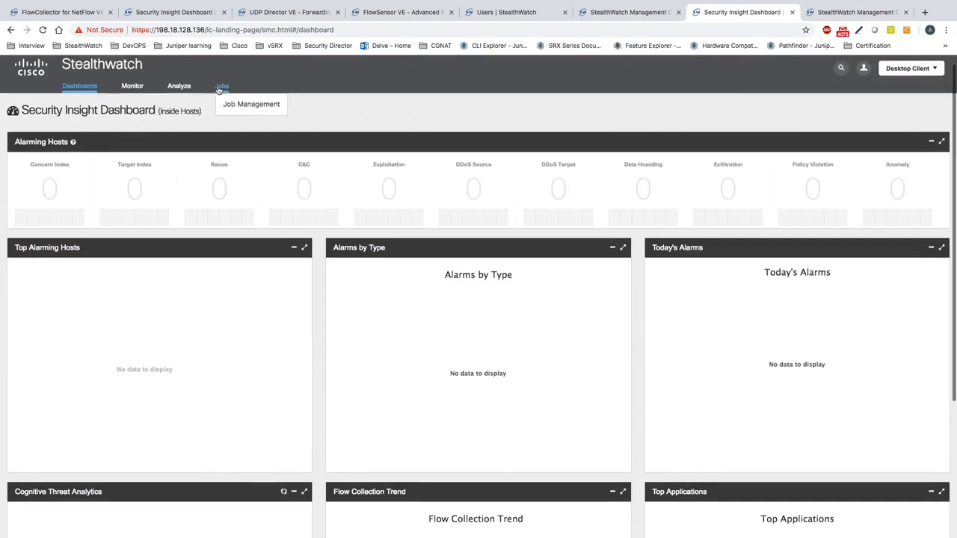
mouse_move(98, 90)
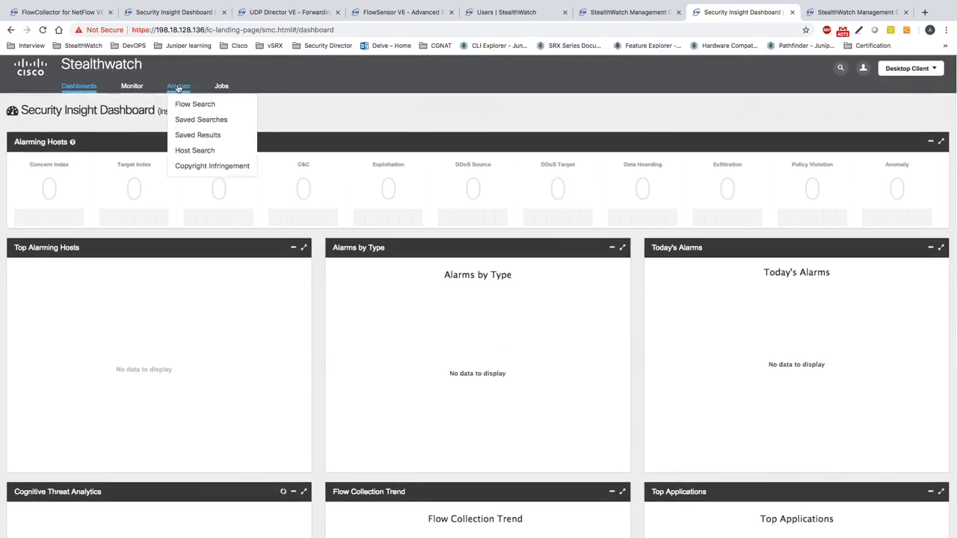
mouse_move(221, 88)
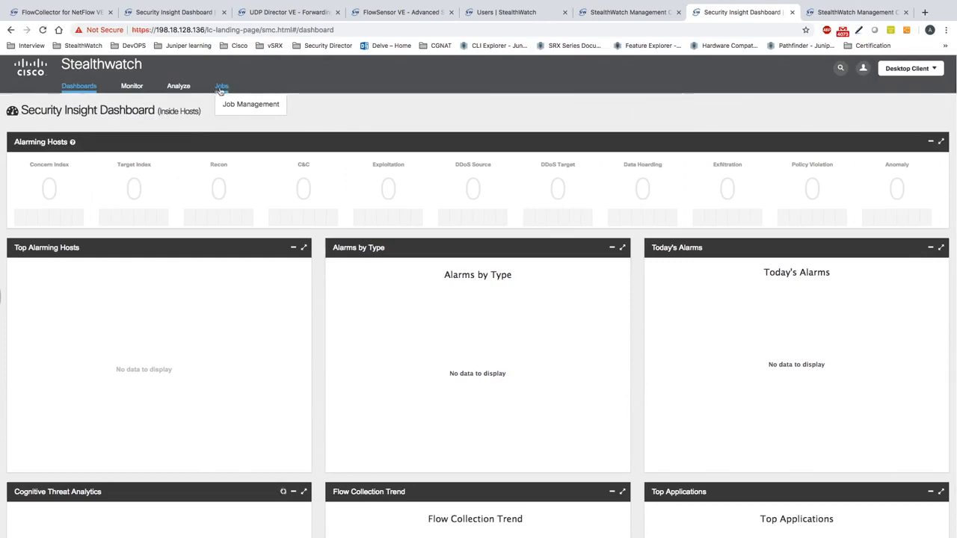
Open the Monitor > Hosts page, which reports 0 Hosts Found.
mouse_move(128, 90)
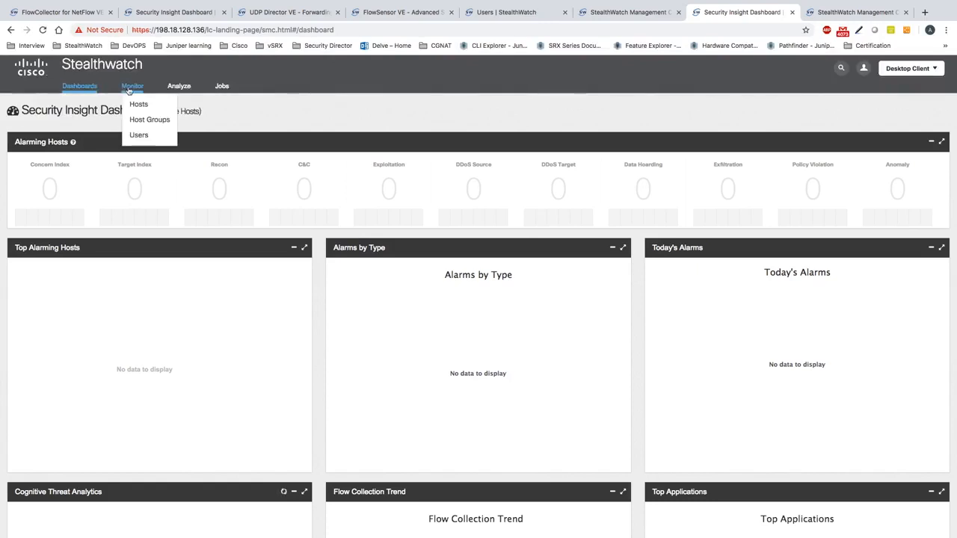
left_click(138, 104)
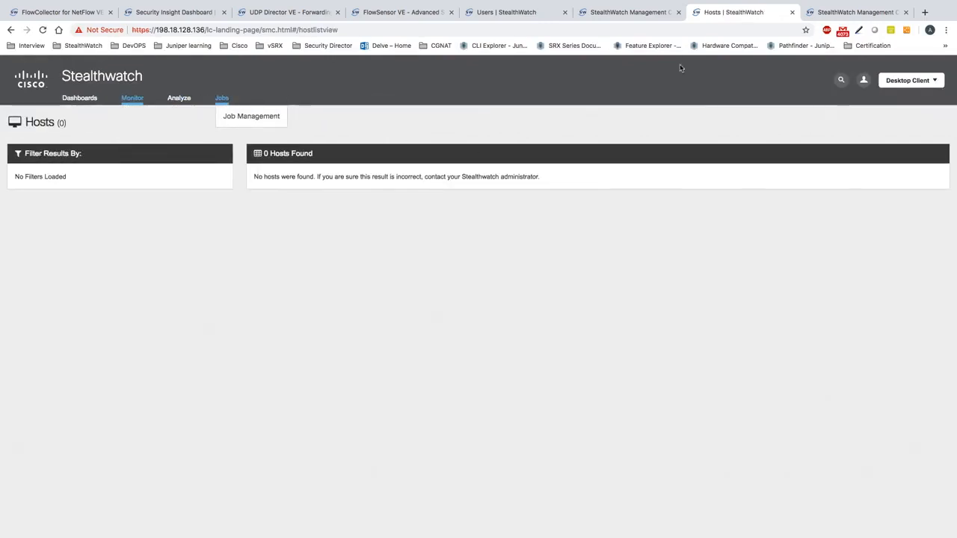
mouse_move(863, 80)
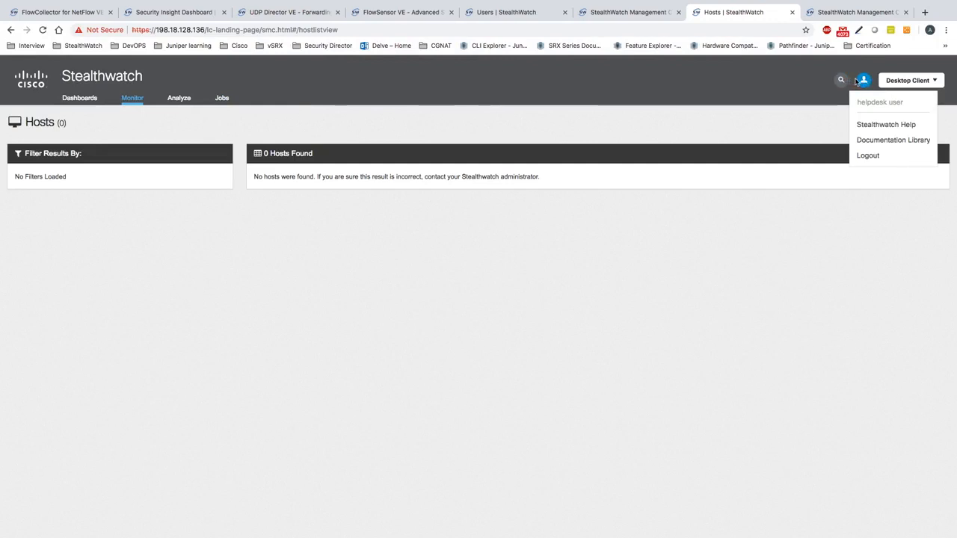